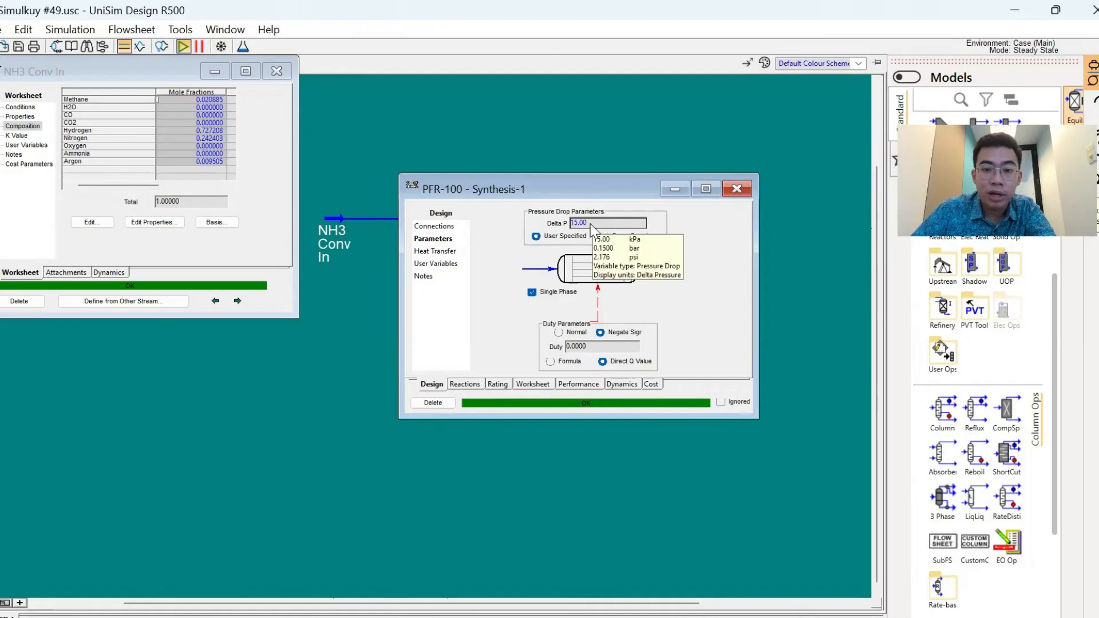
# - Review the plug flow reactor's reaction set, integration and catalyst data, and its tube length, diameter and void fraction
pyautogui.click(465, 384)
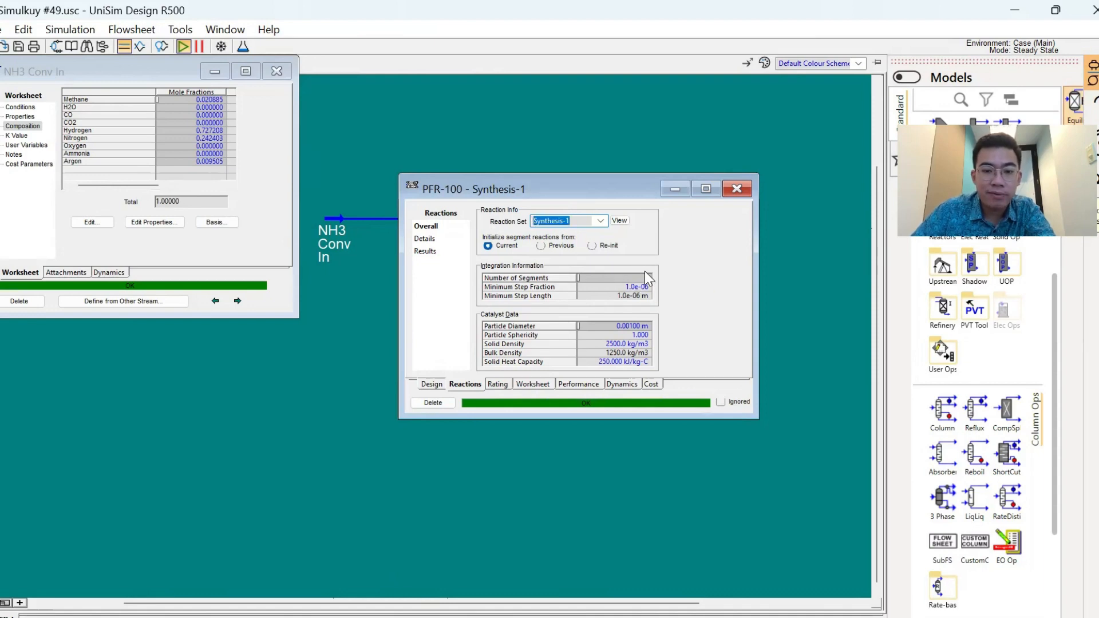
pyautogui.click(641, 331)
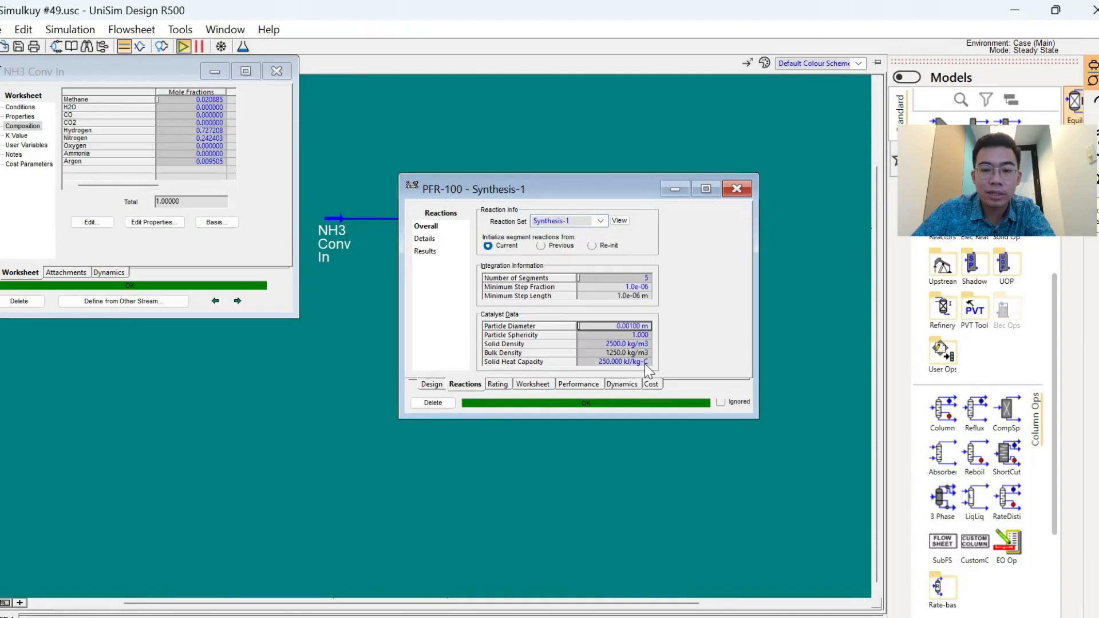
pyautogui.click(497, 384)
pyautogui.click(628, 288)
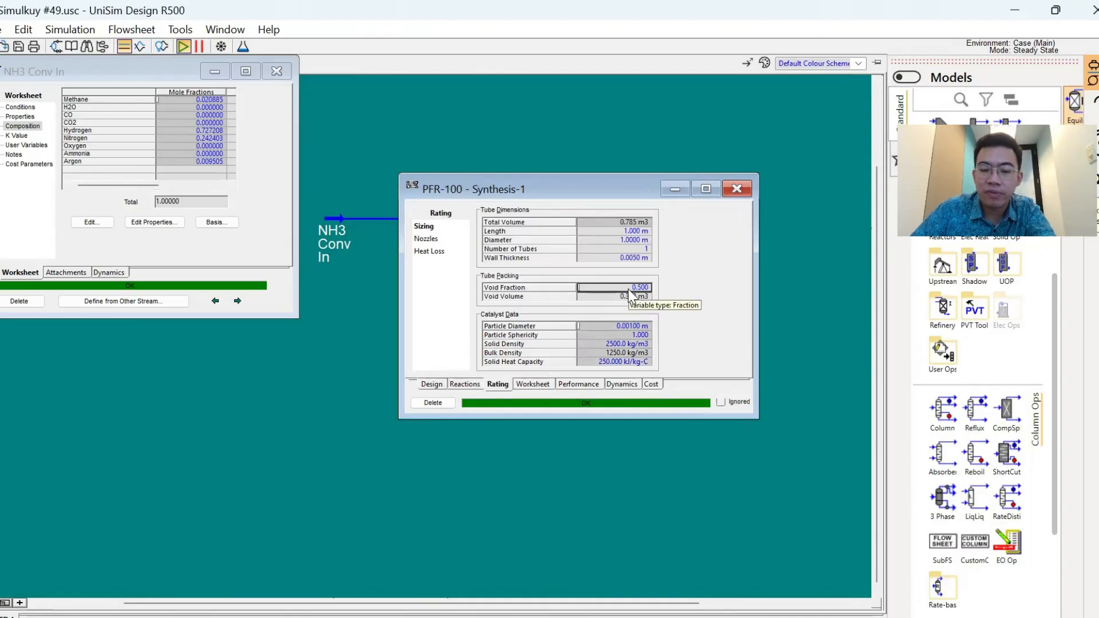
pyautogui.click(629, 231)
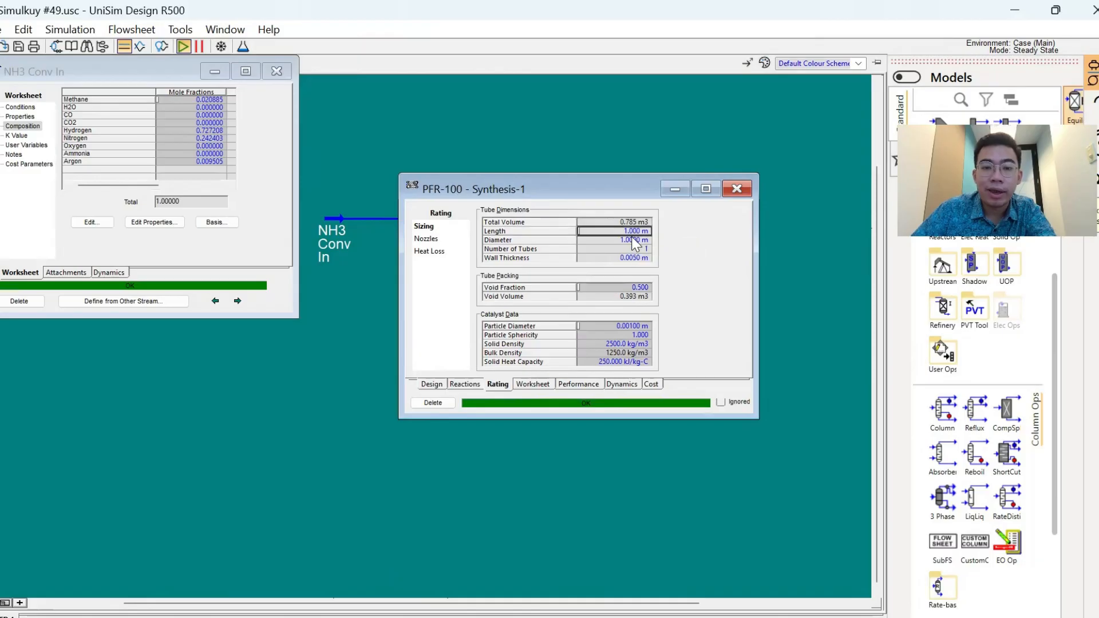
pyautogui.click(632, 240)
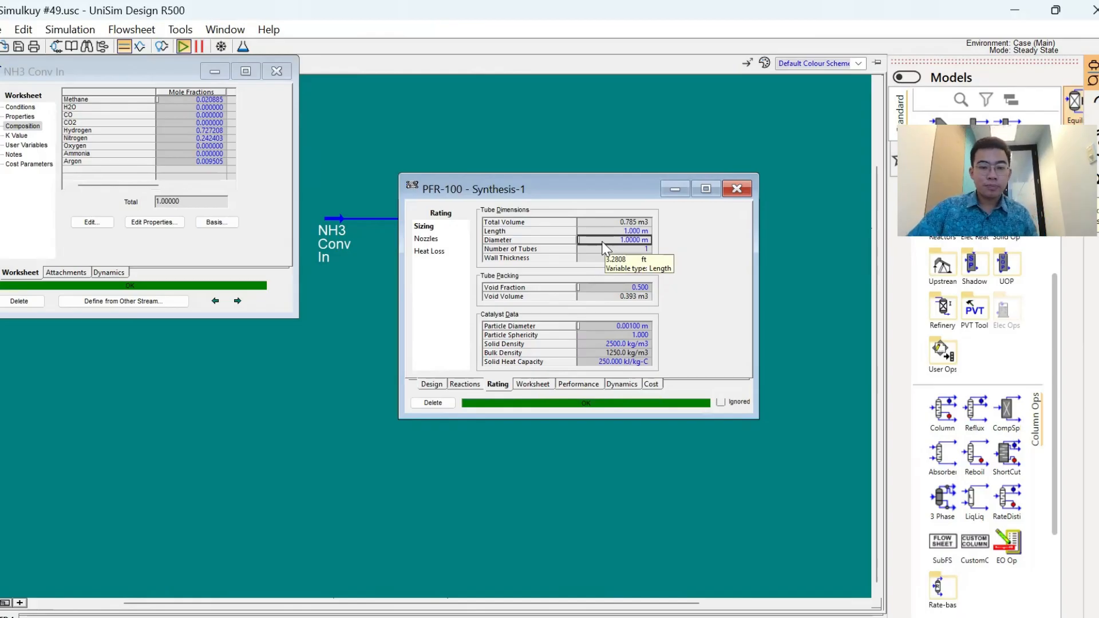
# - Check the plug flow reactor's actual percent conversion in its reaction results and close the NH3 Conv In stream window
pyautogui.click(473, 384)
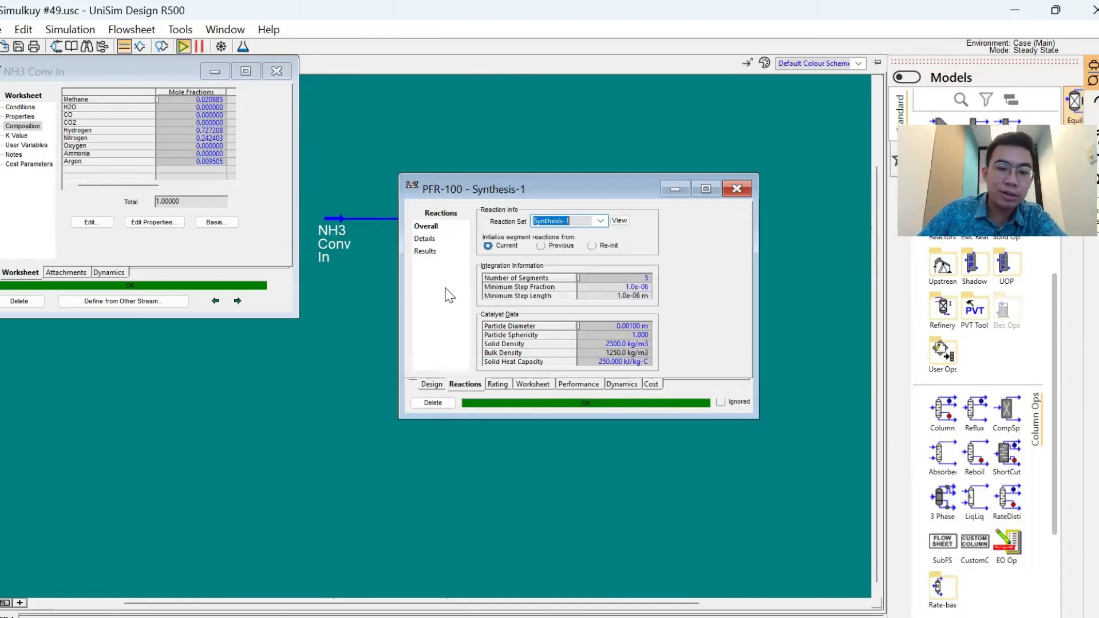
pyautogui.click(428, 252)
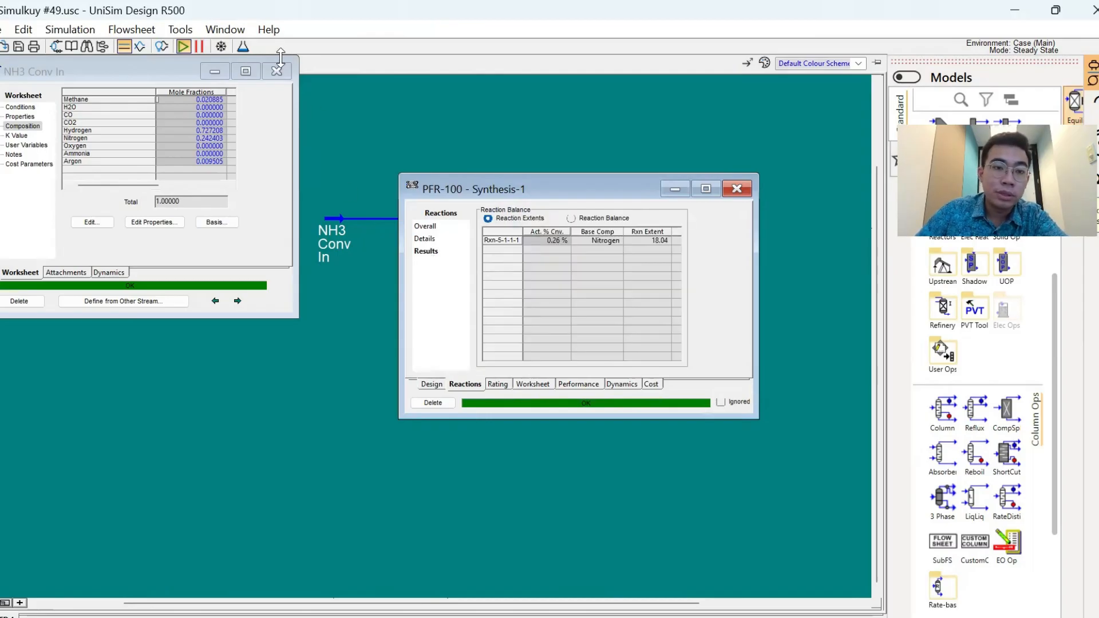
pyautogui.click(318, 106)
pyautogui.click(536, 240)
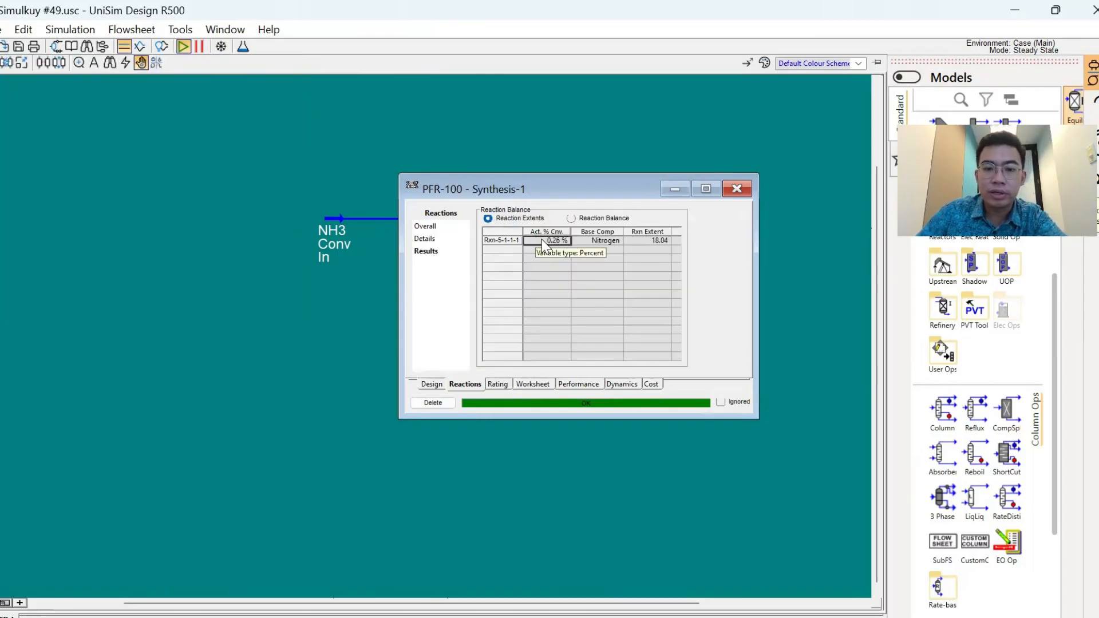
# - Compare the inlet and outlet mole fractions of PFR-100, especially ammonia, and close the reactor's window
pyautogui.click(533, 384)
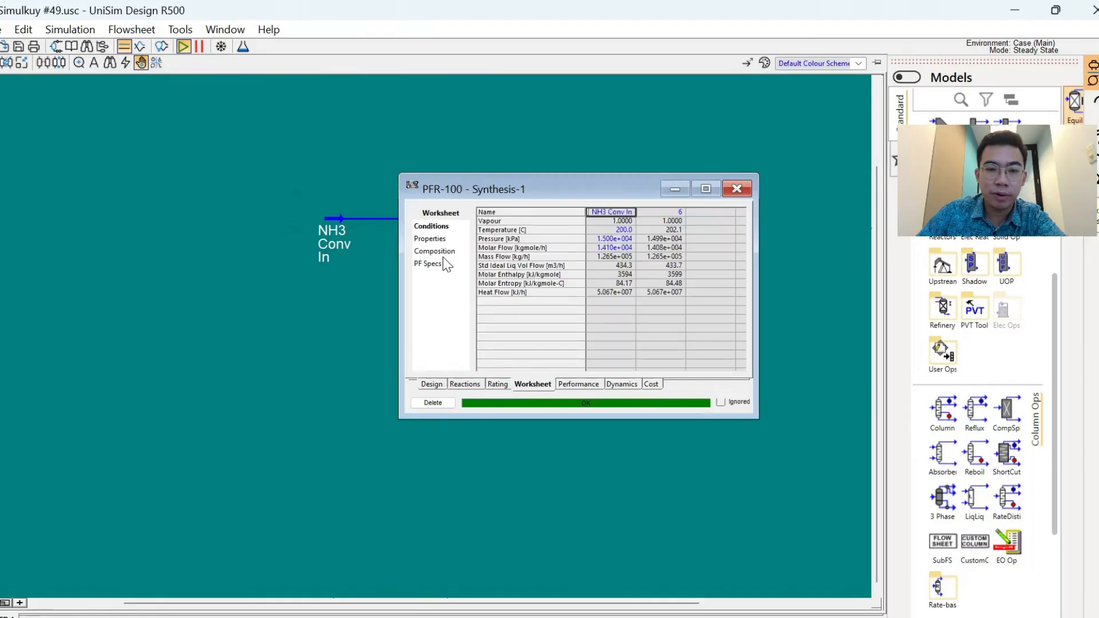
pyautogui.click(430, 239)
pyautogui.click(452, 252)
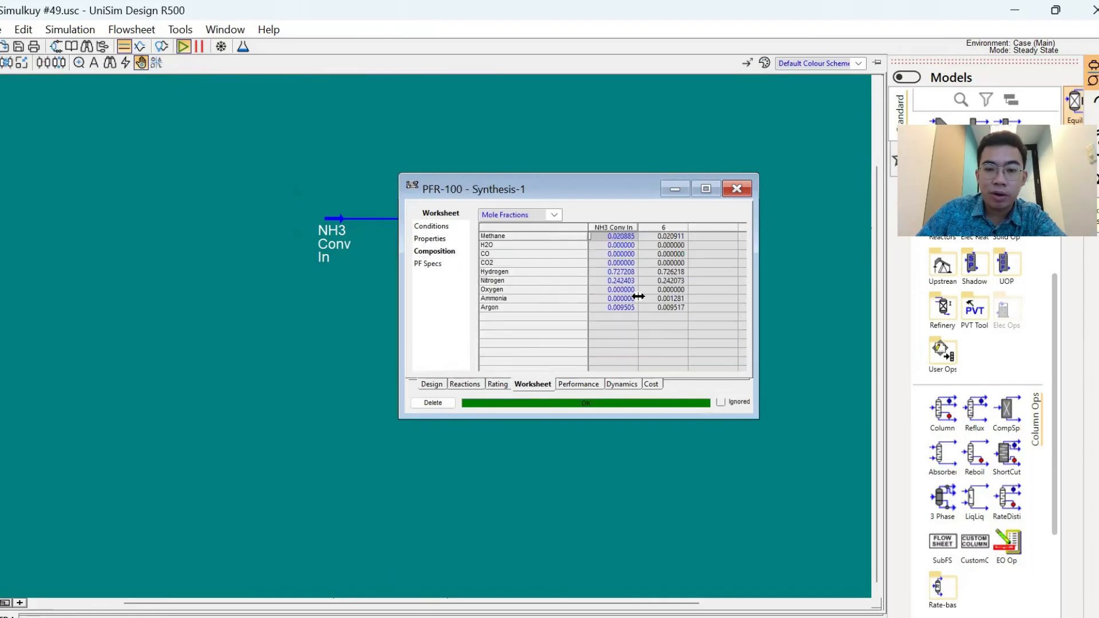
pyautogui.click(663, 299)
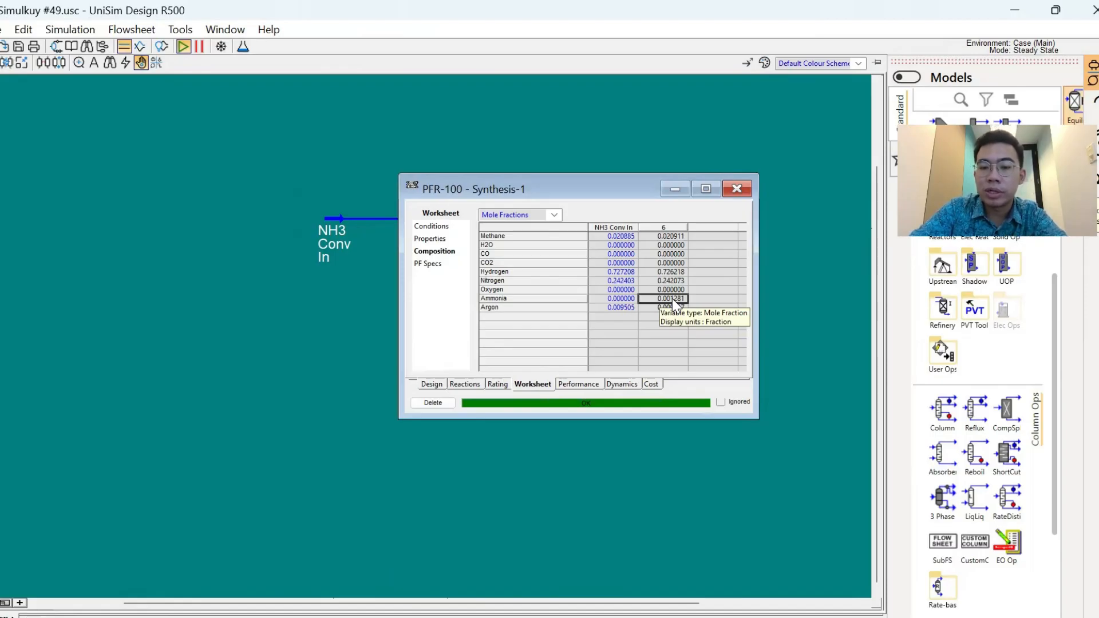
pyautogui.click(478, 384)
pyautogui.click(737, 190)
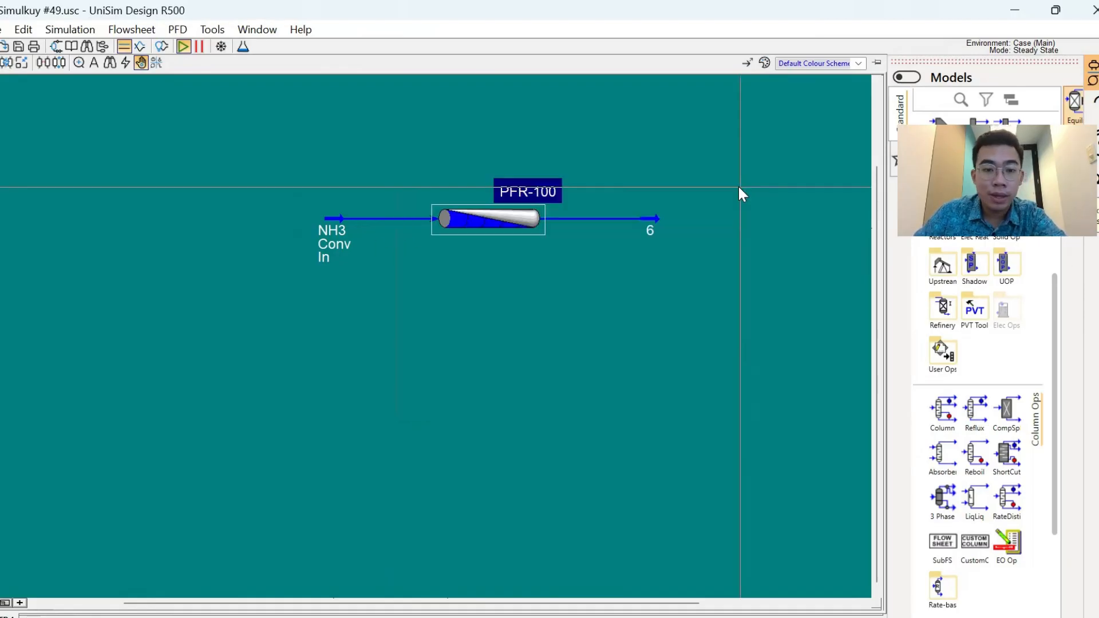
pyautogui.click(684, 246)
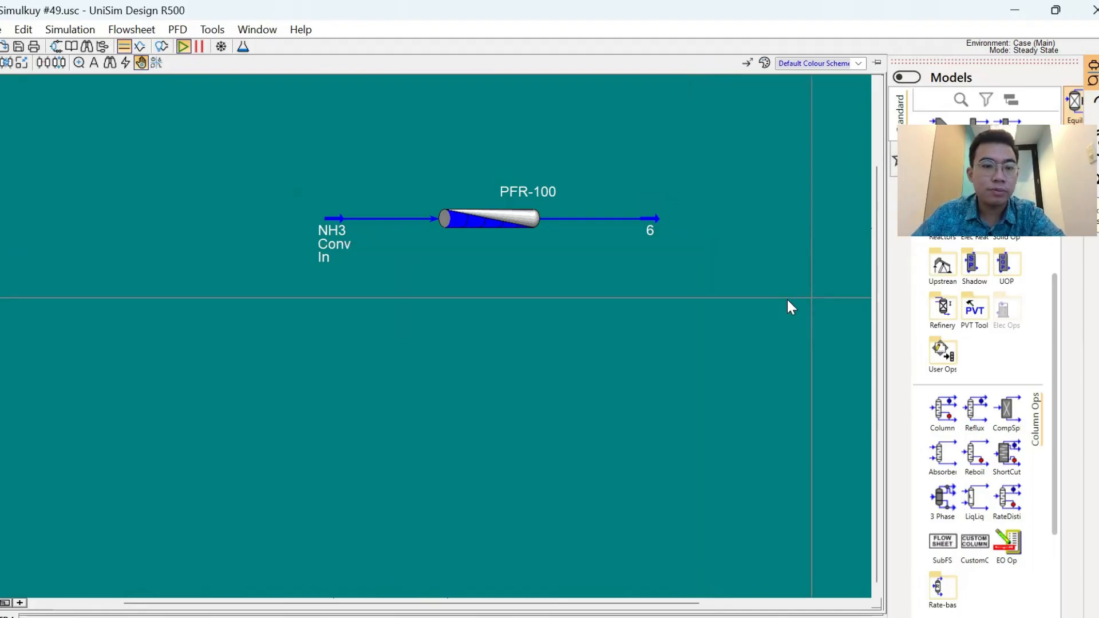
# - Show the data table of PFR-100 on the flowsheet
pyautogui.doubleClick(483, 225)
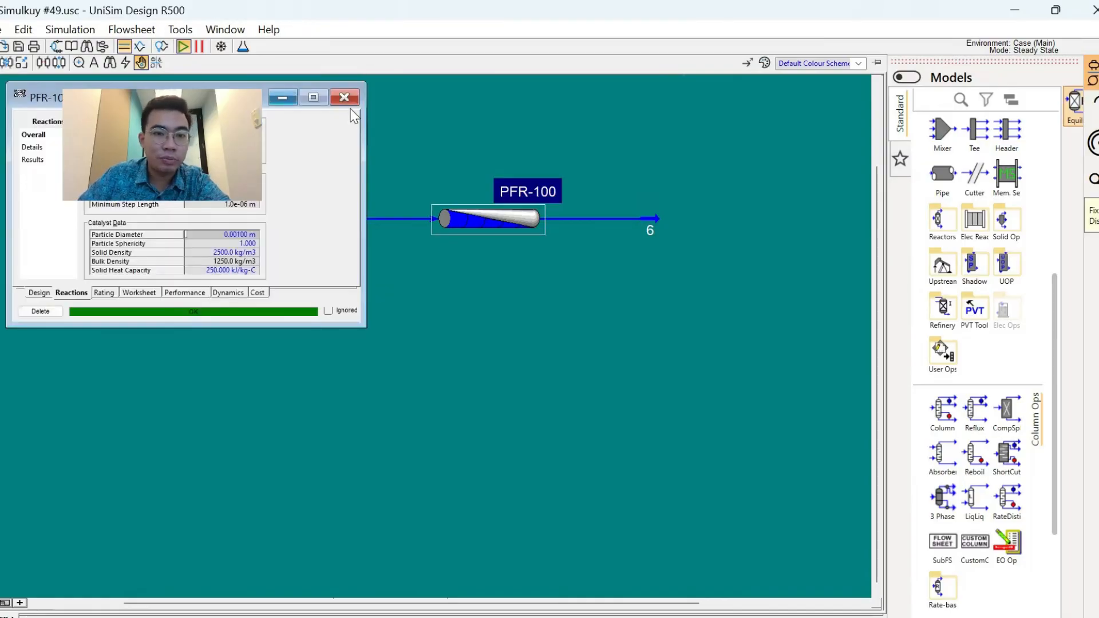
pyautogui.rightClick(543, 225)
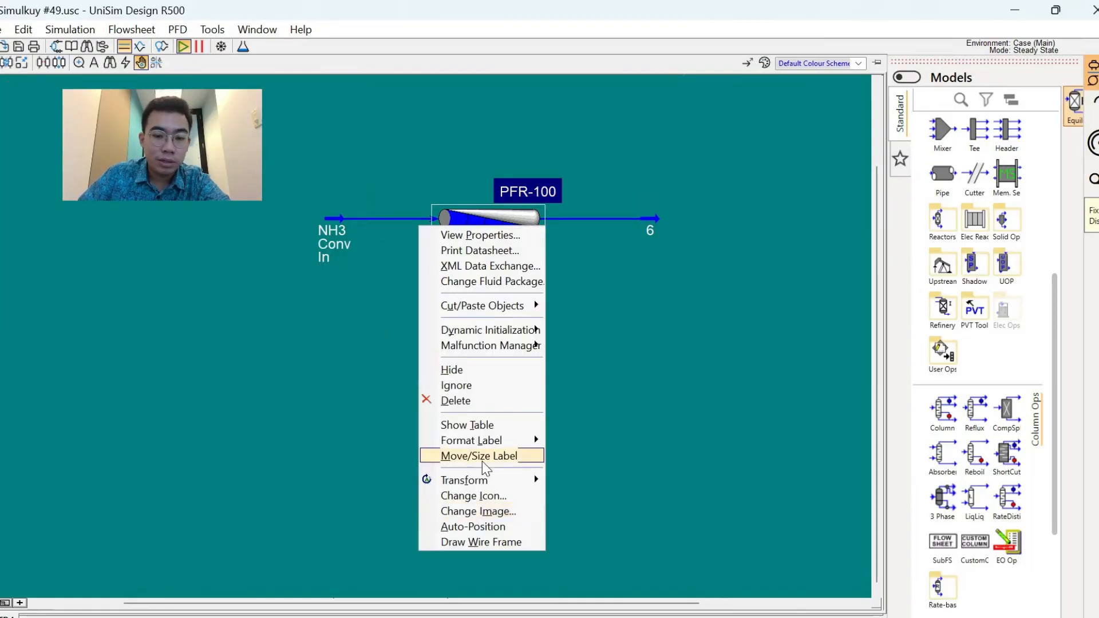
pyautogui.click(475, 424)
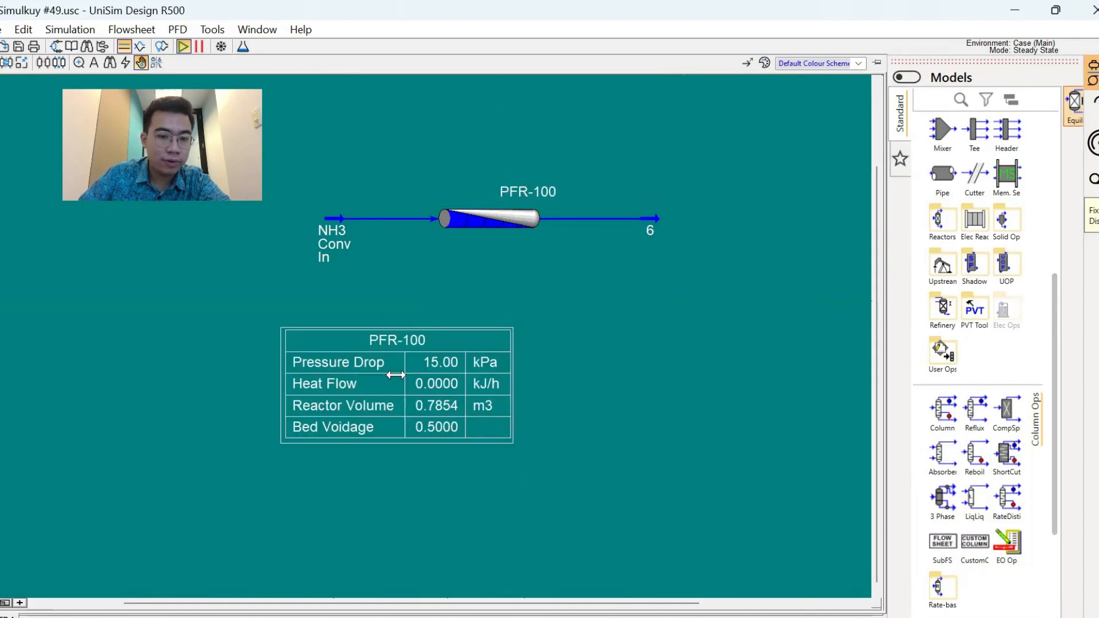
# - Remove the pressure drop, heat flow, reactor volume and bed voidage variables from the PFR-100 table
pyautogui.doubleClick(395, 375)
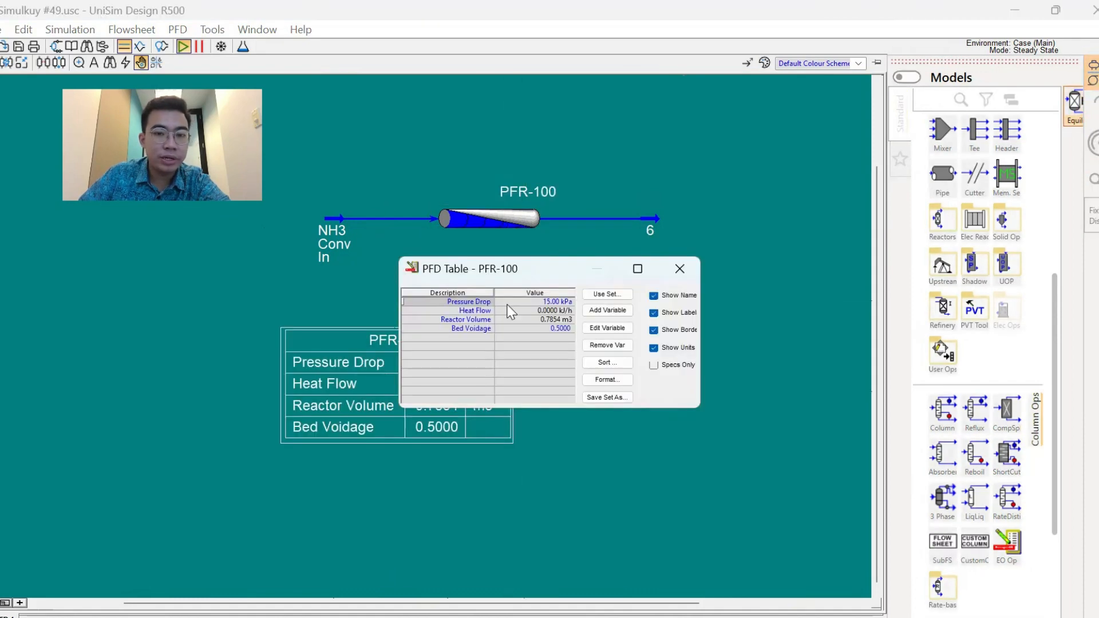
pyautogui.keyDown('shift'); pyautogui.click(475, 328); pyautogui.keyUp('shift')
pyautogui.click(607, 345)
# - Add the Rxn - Actual % Conversion variable for Rxn-5-1-1-1 to the PFR-100 table and close the table editor
pyautogui.click(607, 310)
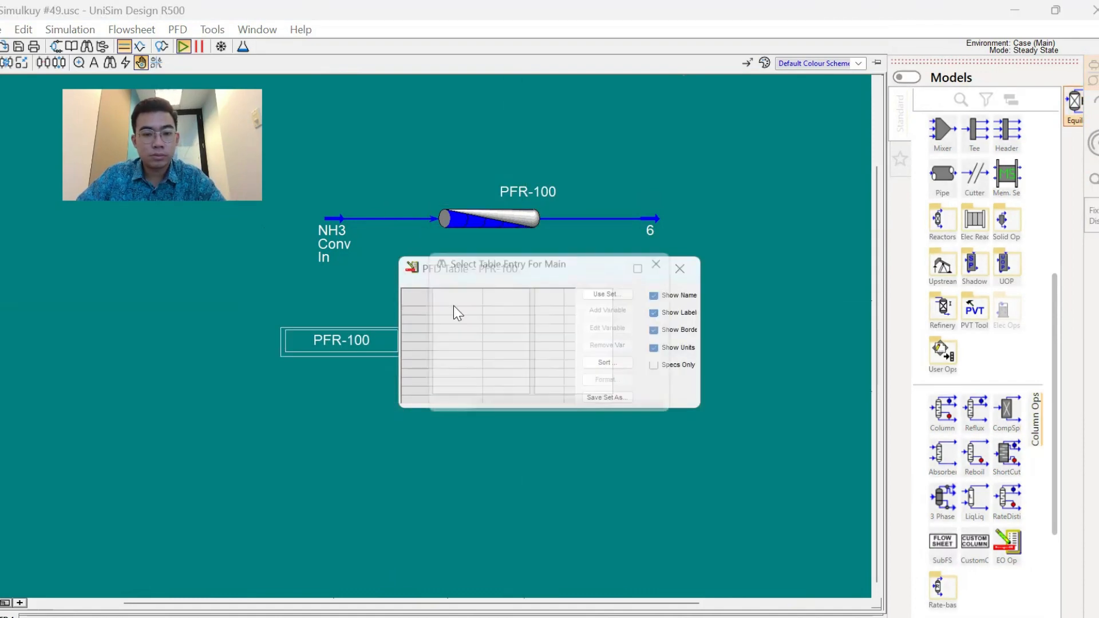
pyautogui.click(476, 327)
pyautogui.write('rx')
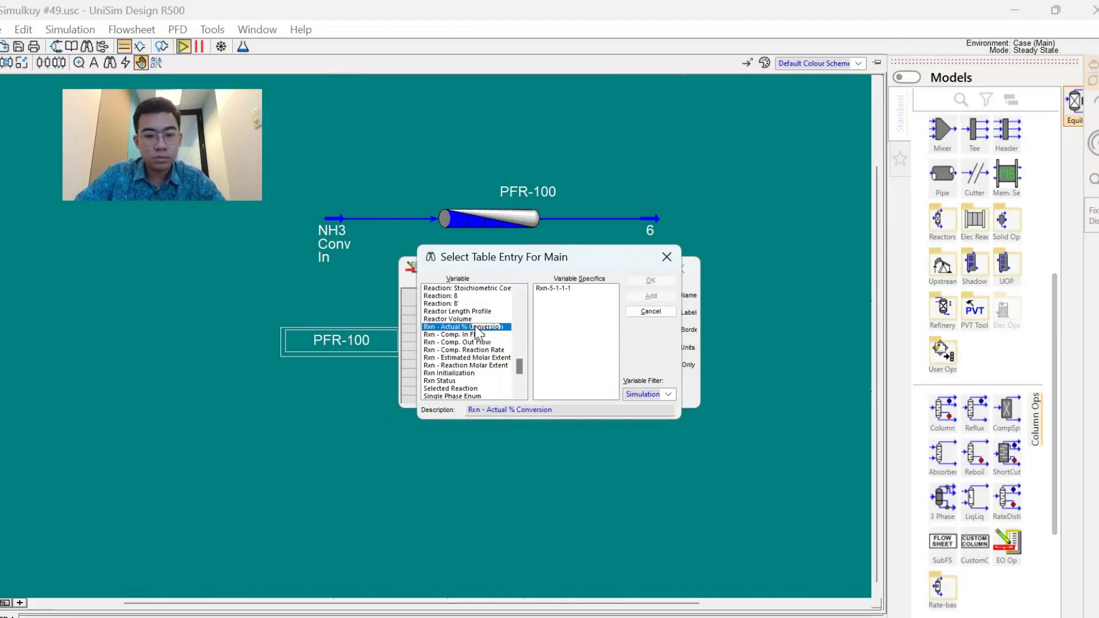
pyautogui.click(553, 288)
pyautogui.click(650, 280)
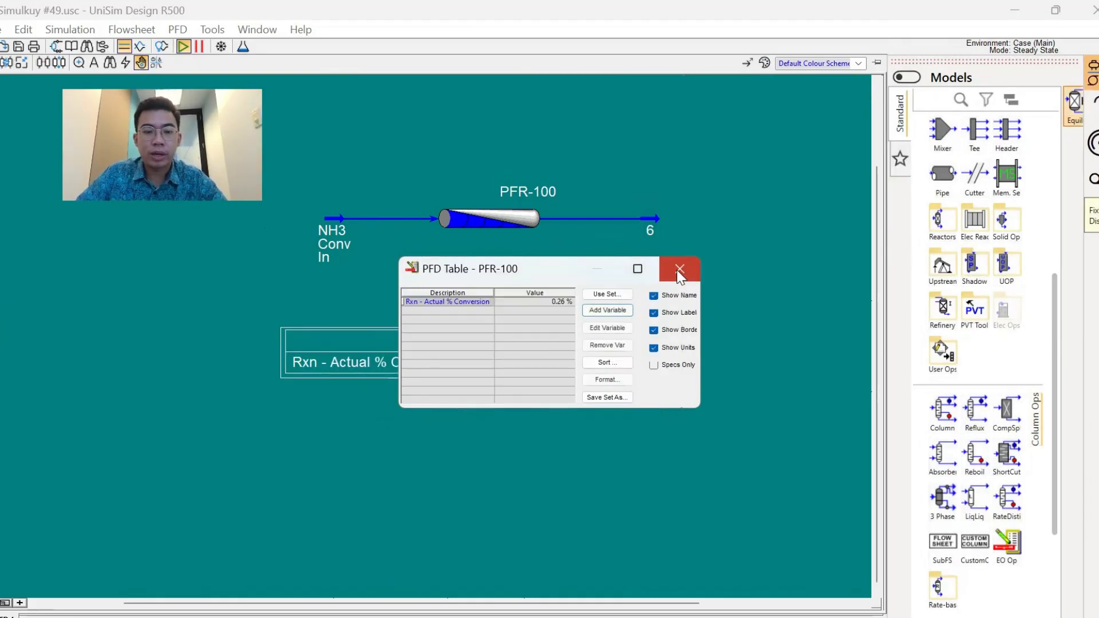
pyautogui.click(679, 272)
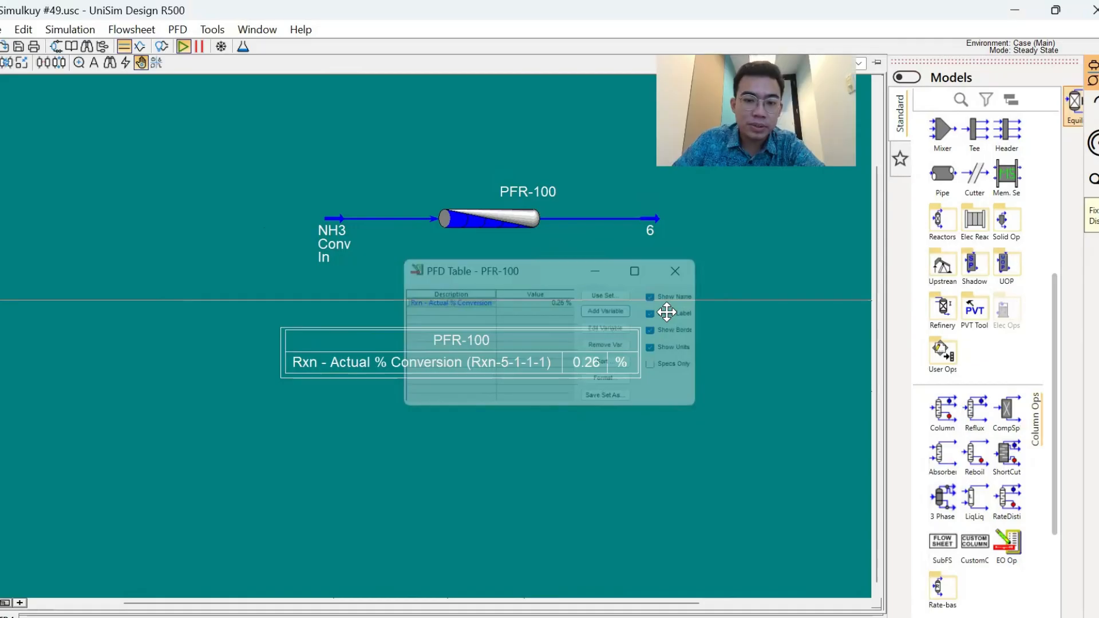
# - Relabel the PFR-100 table's conversion row as Reactor Conversion and move the table beside the NH3 Conv In stream
pyautogui.doubleClick(156, 325)
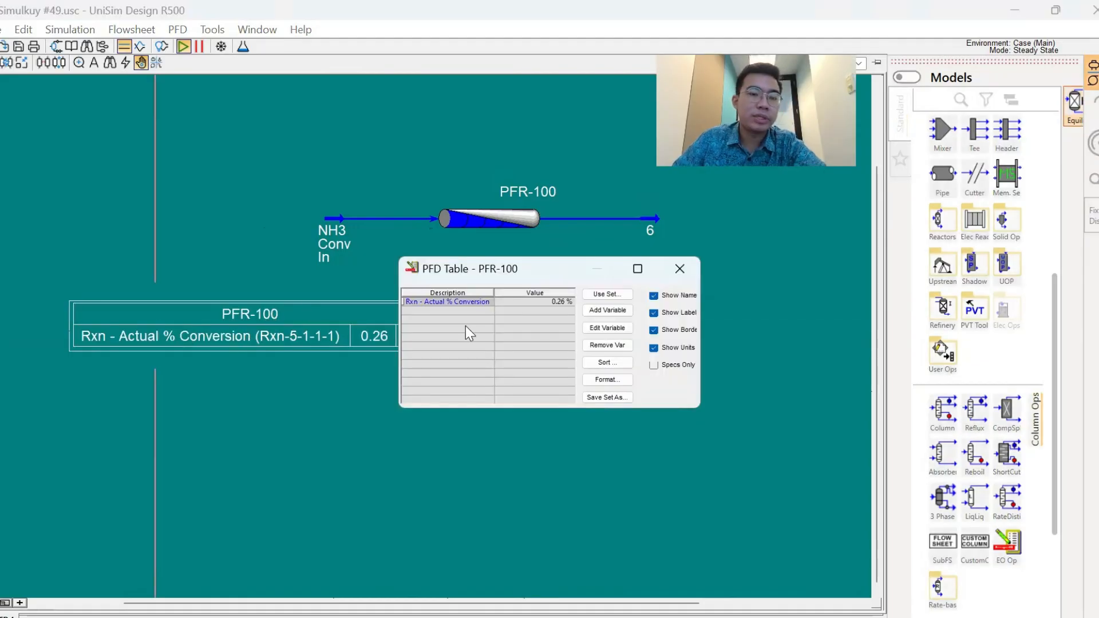
pyautogui.click(464, 302)
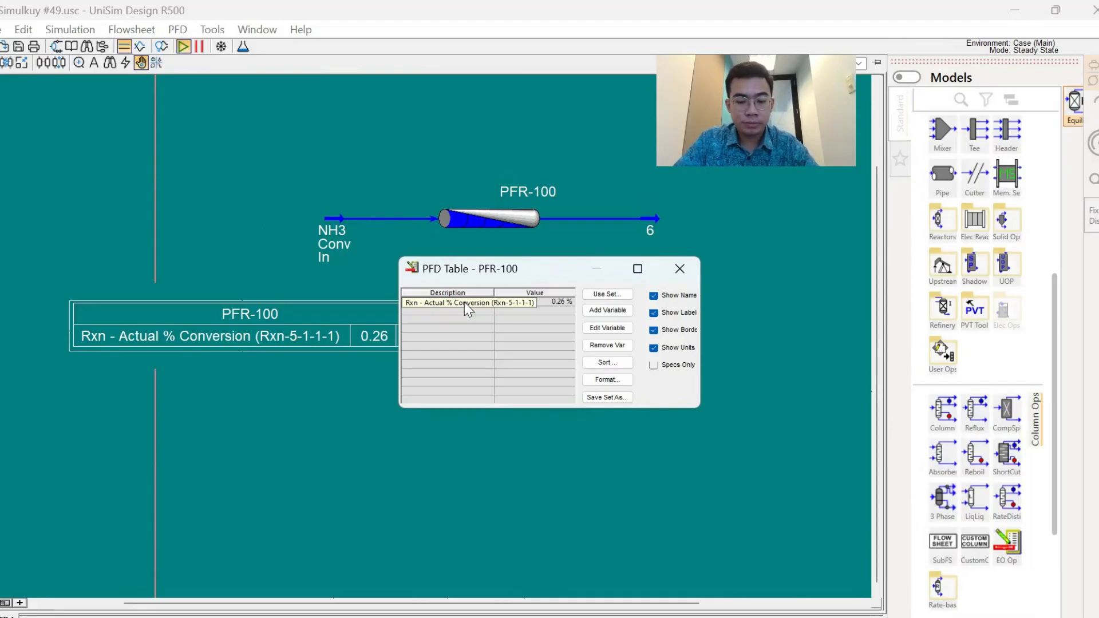
pyautogui.write('Reactor Conversion')
pyautogui.press('Return')
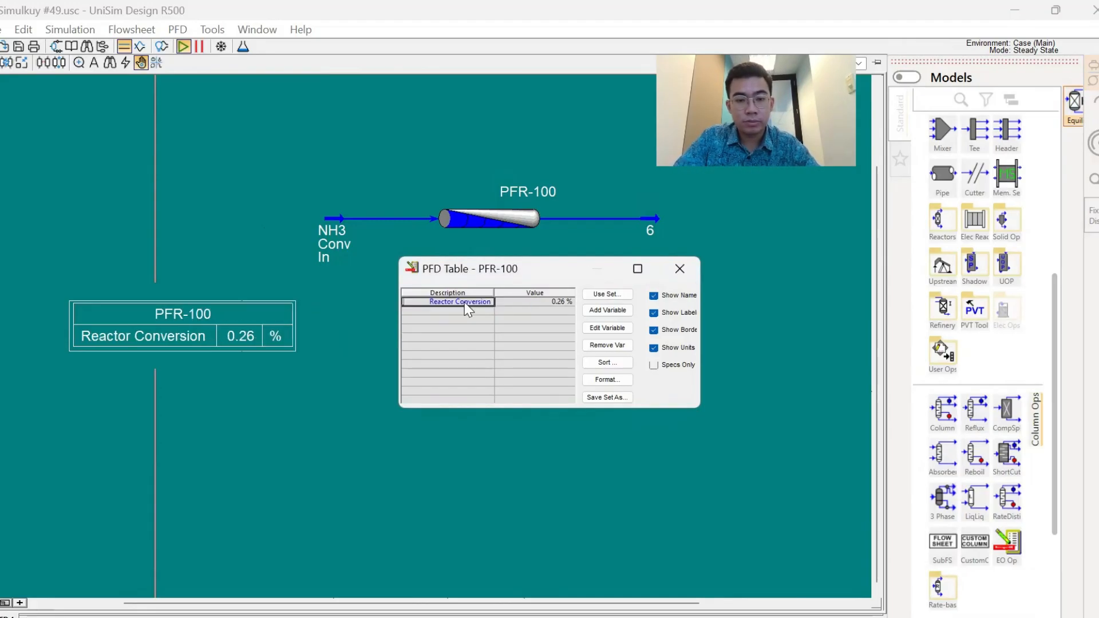
pyautogui.click(682, 267)
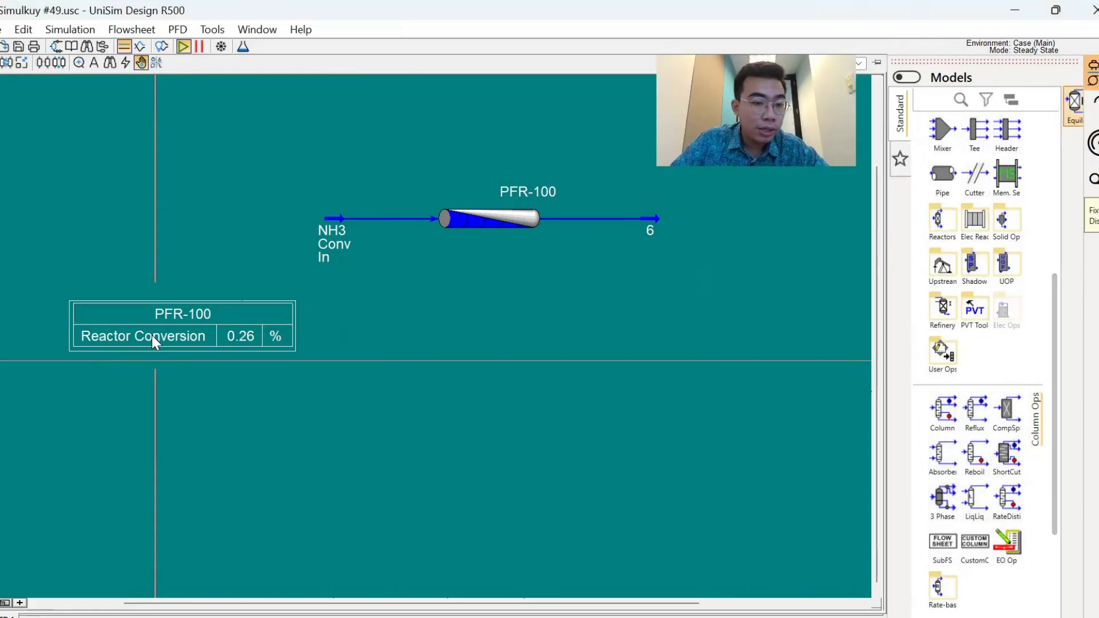
pyautogui.moveTo(151, 336); pyautogui.dragTo(104, 225)
pyautogui.click(277, 322)
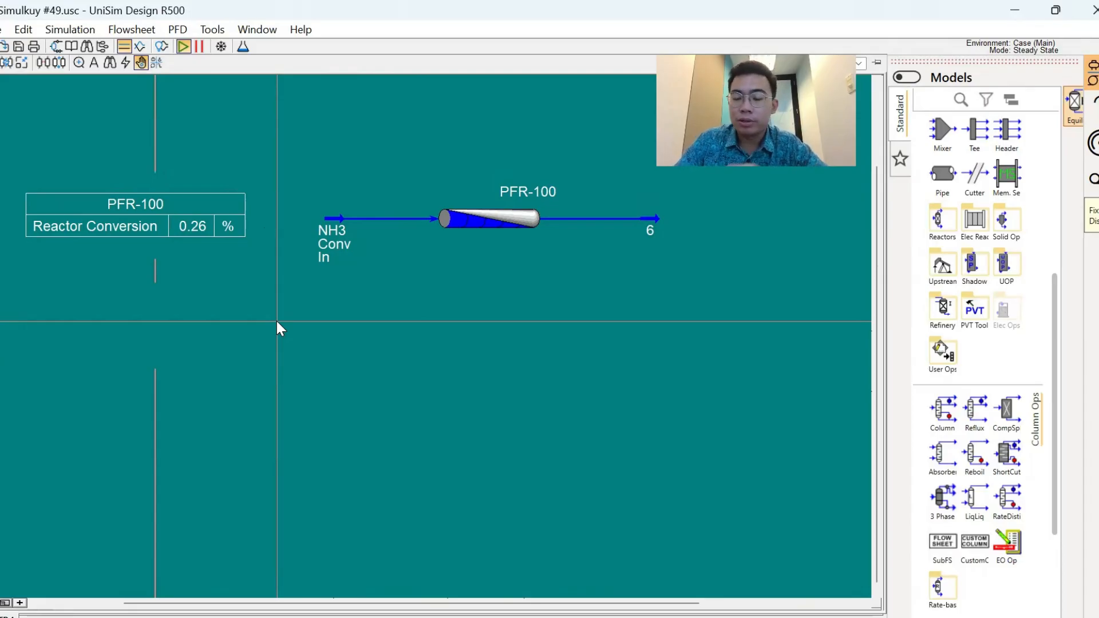
# - Add an equilibrium reactor to the flowsheet and position it below PFR-100
pyautogui.scroll(3, 933, 372)
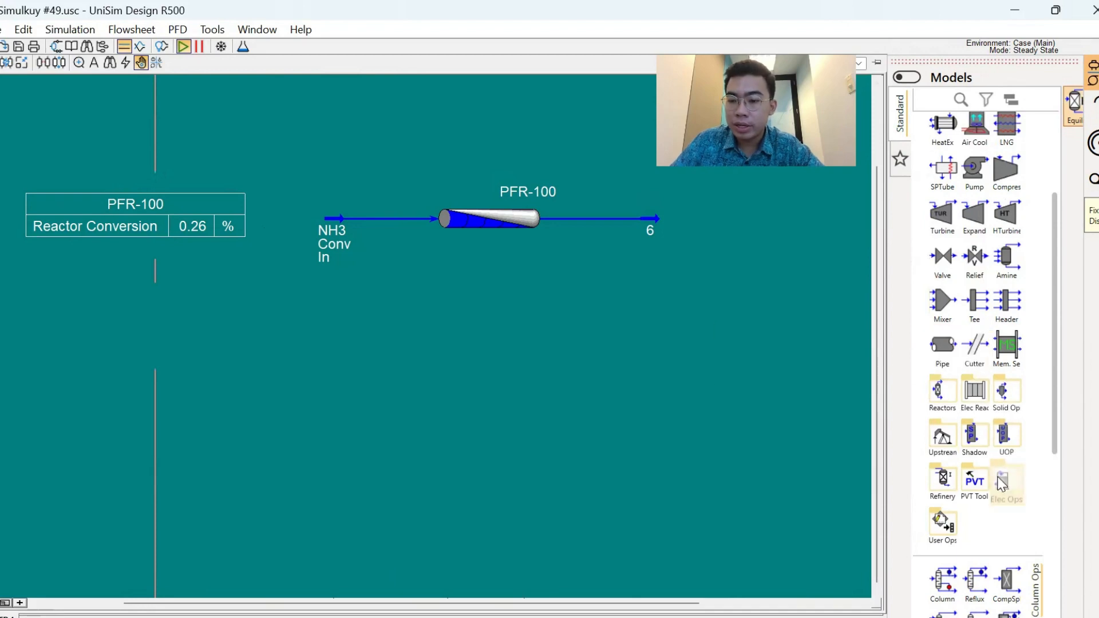
pyautogui.click(950, 409)
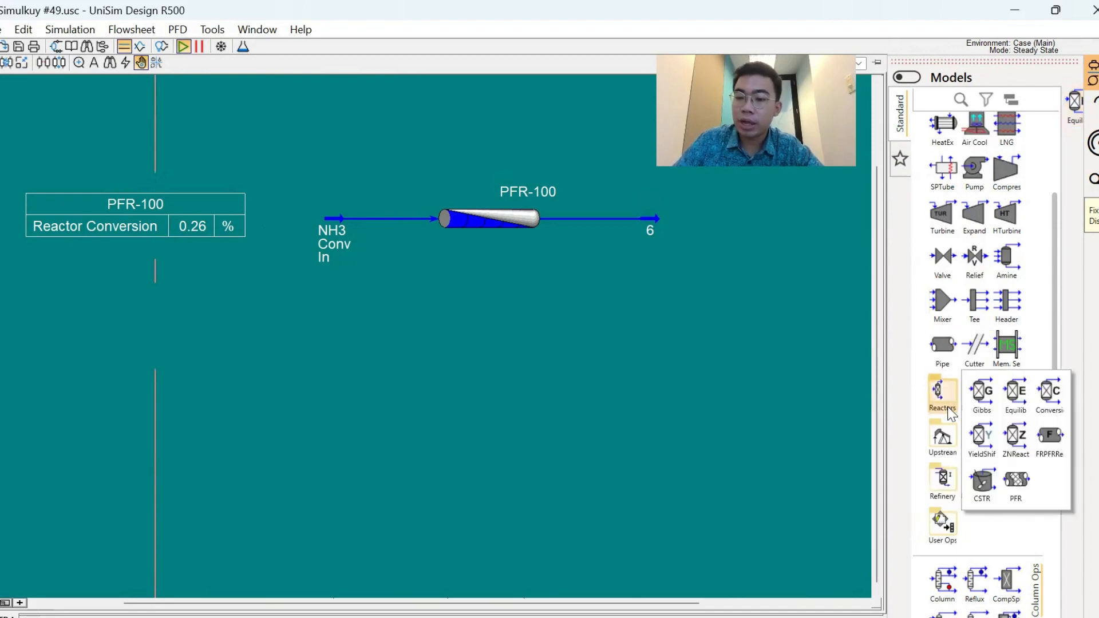
pyautogui.moveTo(1015, 407); pyautogui.dragTo(496, 379)
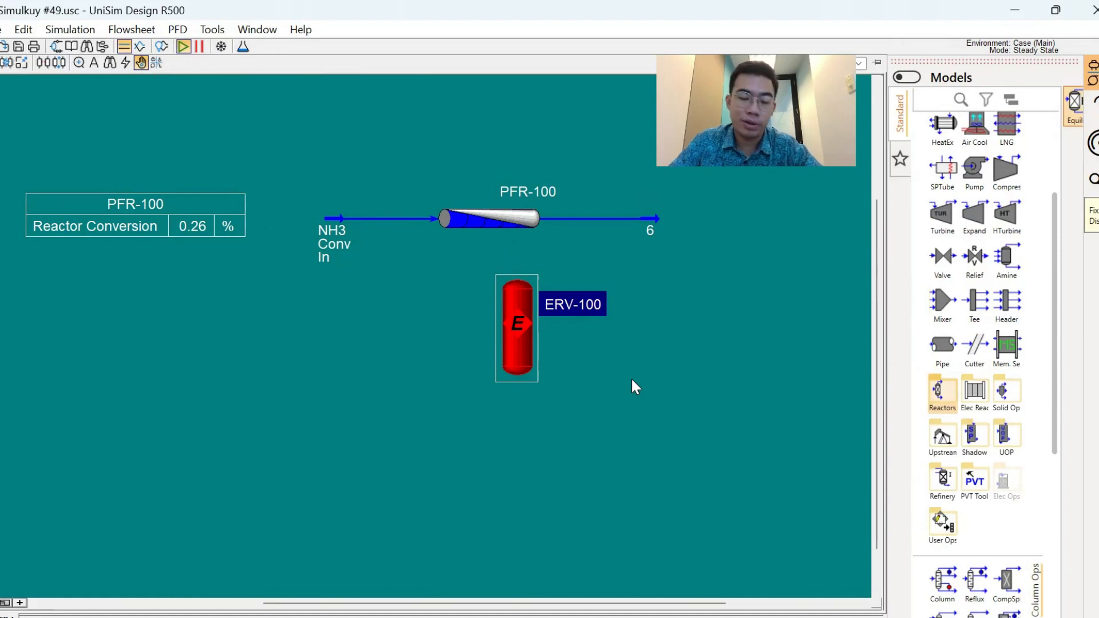
pyautogui.moveTo(515, 323); pyautogui.dragTo(500, 357)
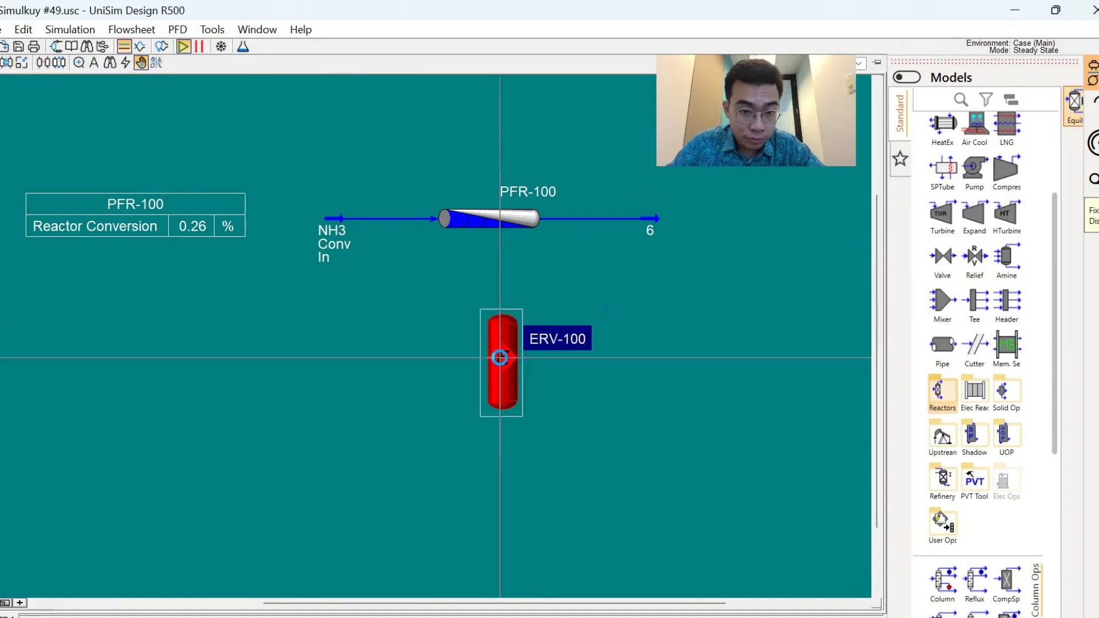
# - Connect the NH3 Conv In stream as the inlet of equilibrium reactor ERV-100
pyautogui.doubleClick(499, 357)
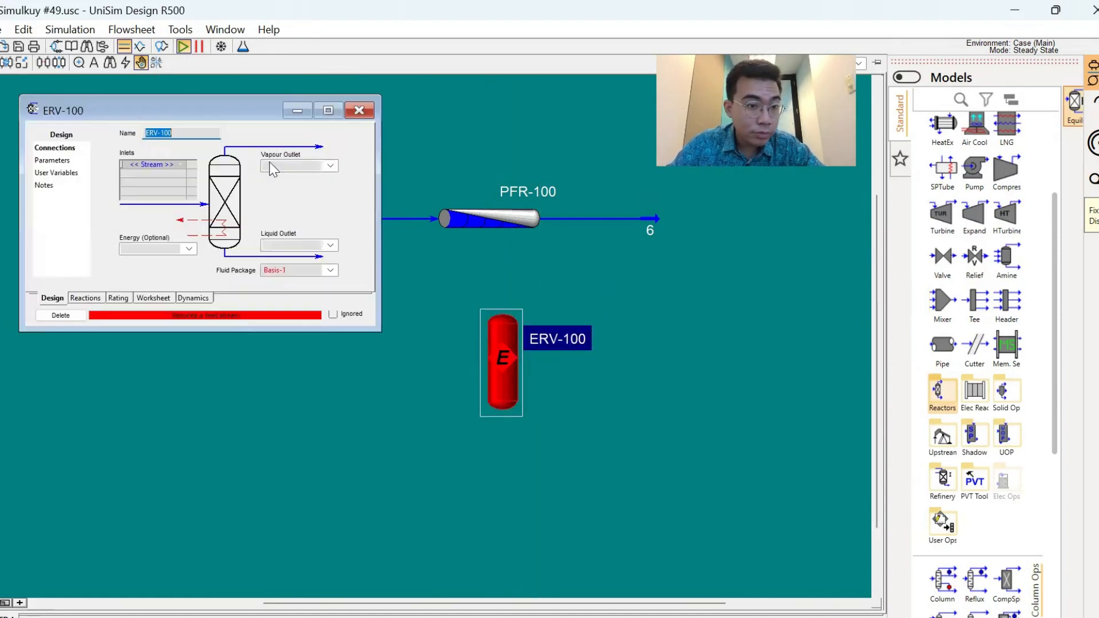
pyautogui.click(184, 163)
pyautogui.click(152, 172)
pyautogui.click(358, 110)
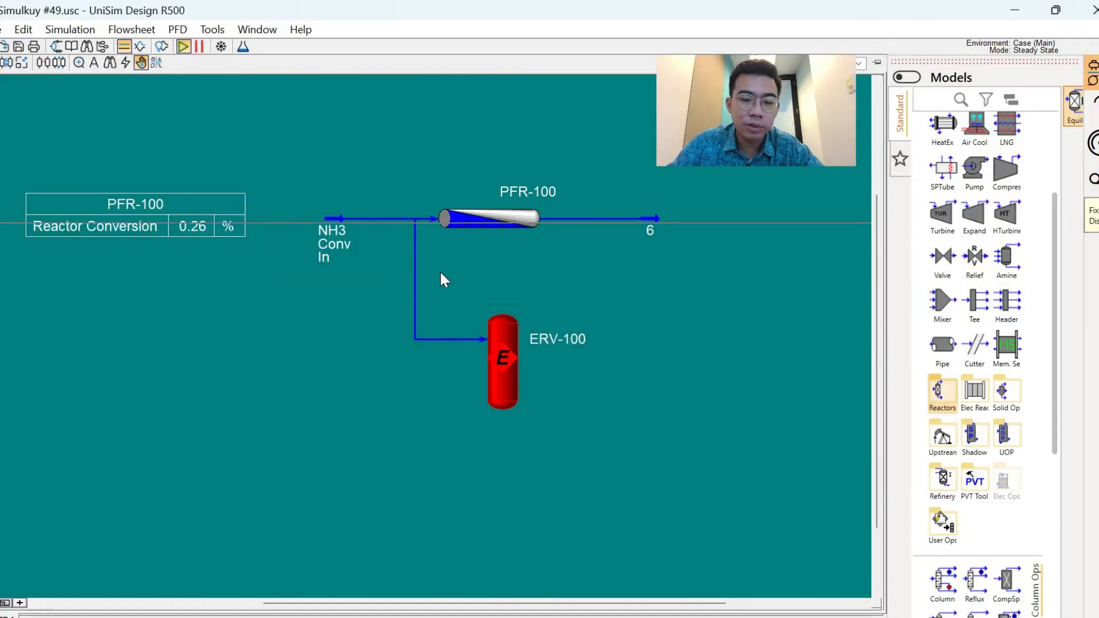
# - Draw new vapour and liquid outlet streams from the top and bottom of ERV-100
pyautogui.click(499, 362)
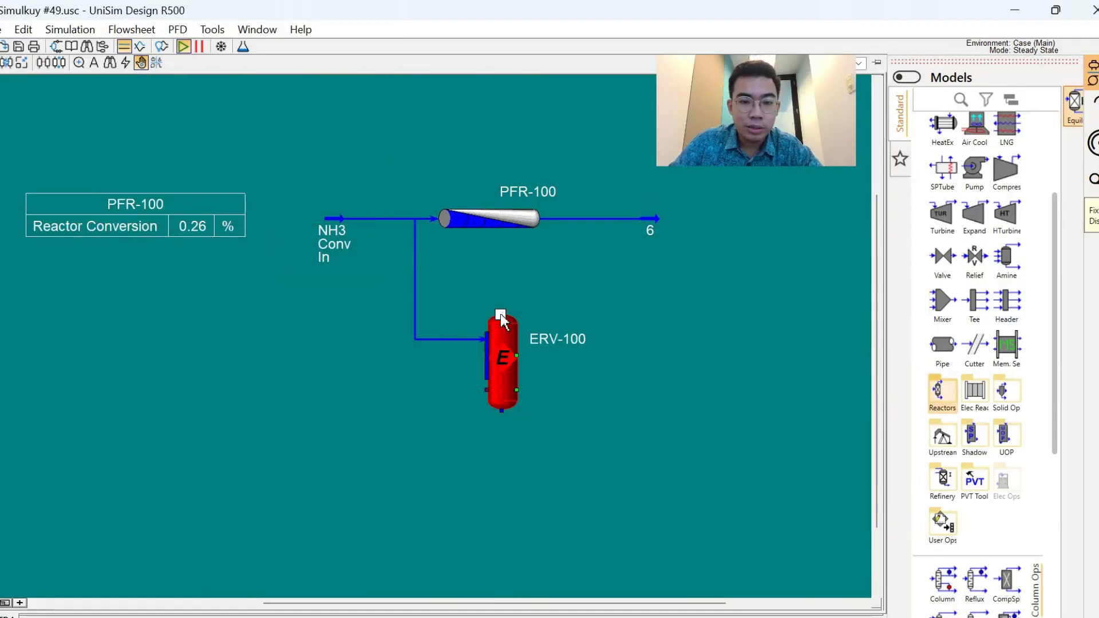
pyautogui.moveTo(500, 314); pyautogui.dragTo(621, 291)
pyautogui.moveTo(500, 410); pyautogui.dragTo(630, 480)
# - Assign the SynthesisEq reaction set to equilibrium reactor ERV-100
pyautogui.doubleClick(506, 389)
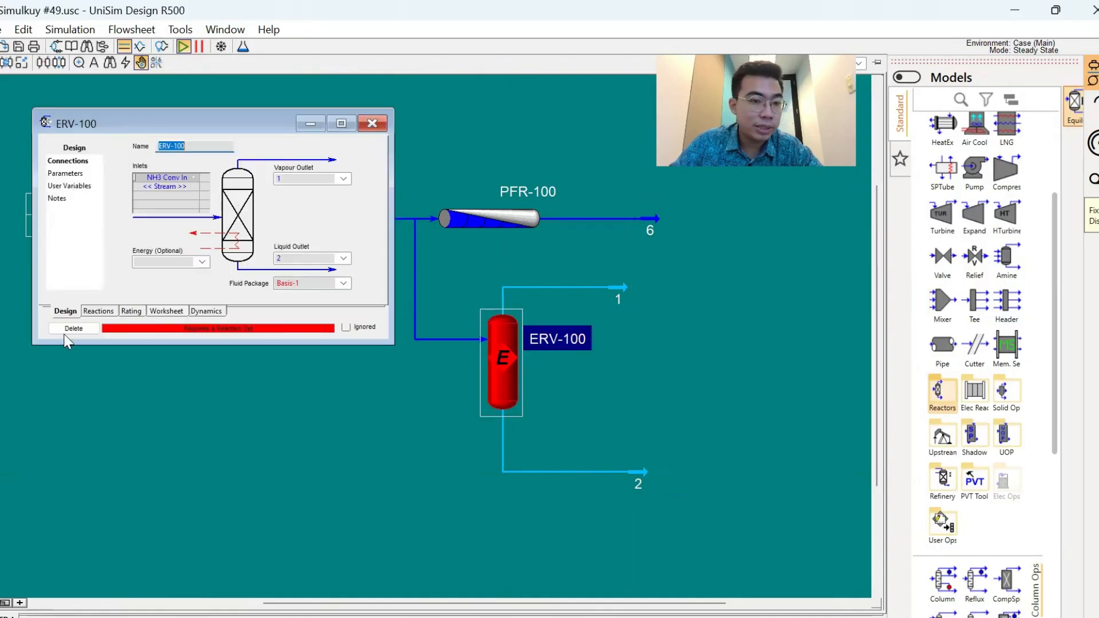
pyautogui.click(93, 311)
pyautogui.click(224, 158)
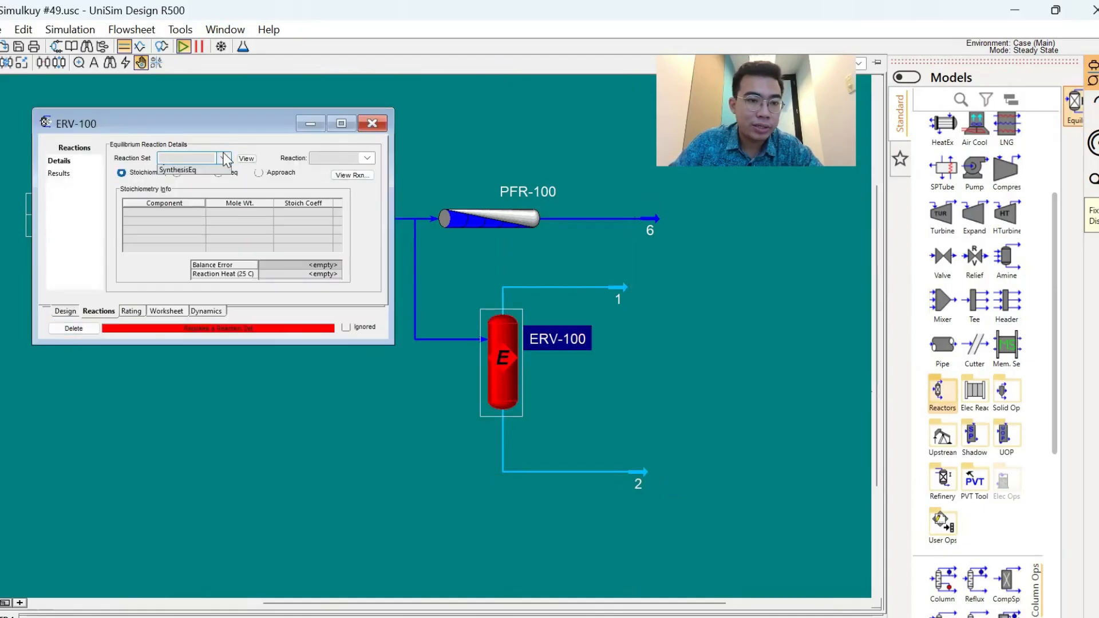
pyautogui.click(199, 212)
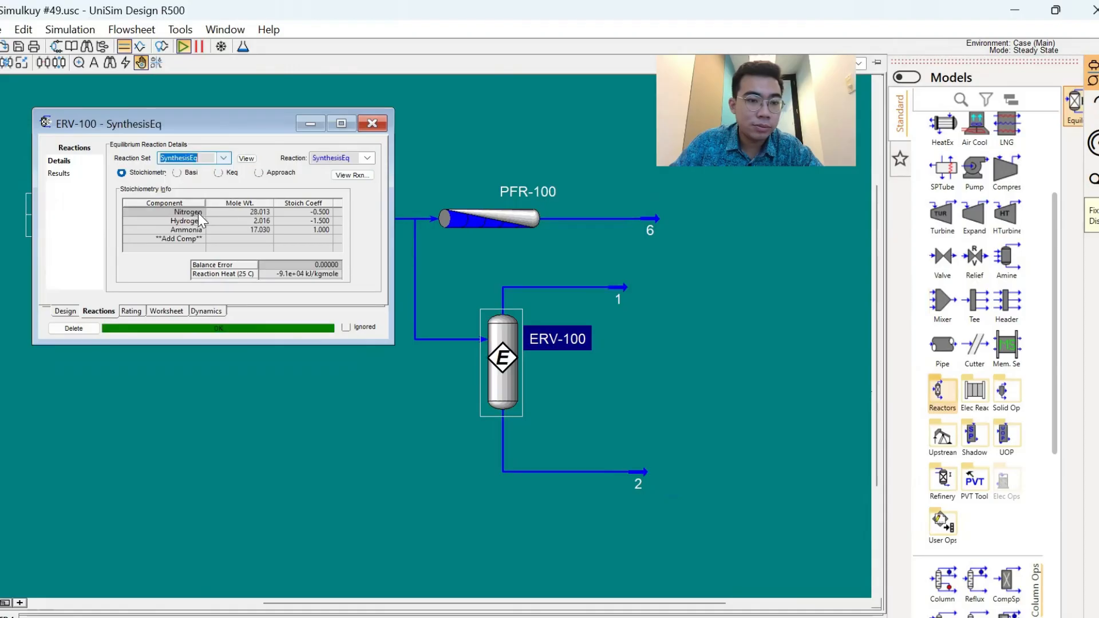
pyautogui.click(384, 123)
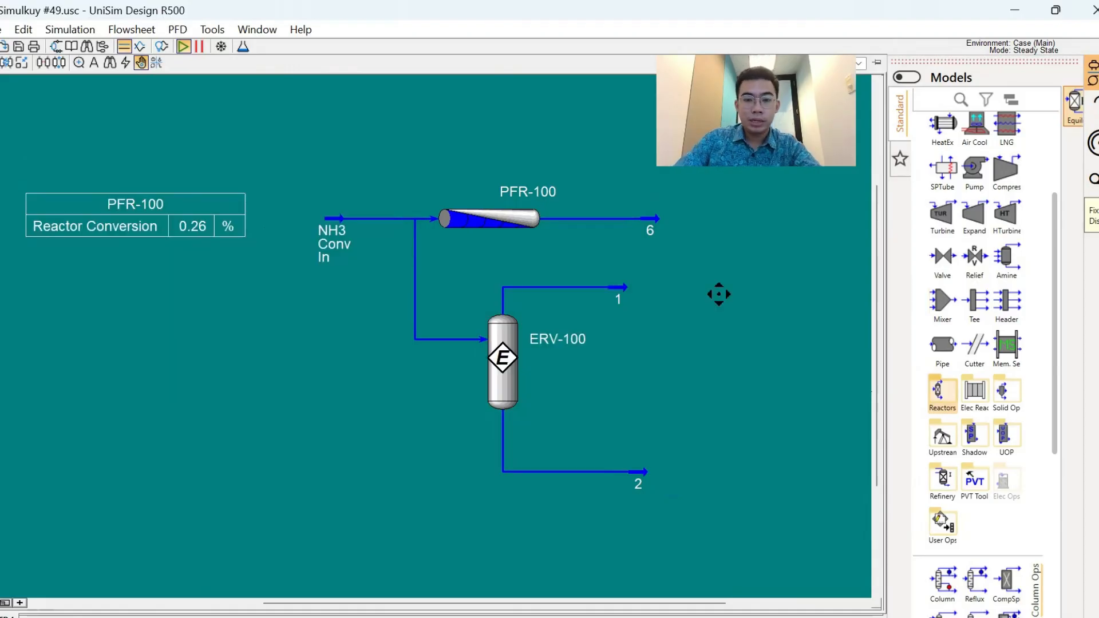
# - Rename stream 1, the vapour outlet of ERV-100, as Equi Product
pyautogui.doubleClick(617, 290)
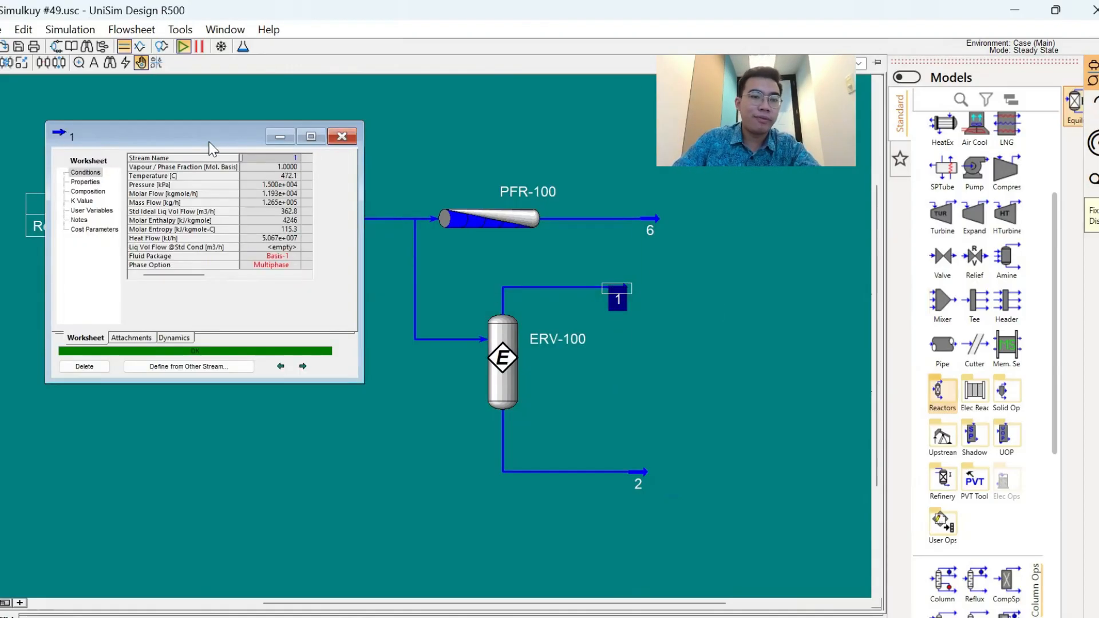
pyautogui.moveTo(210, 143); pyautogui.dragTo(317, 351)
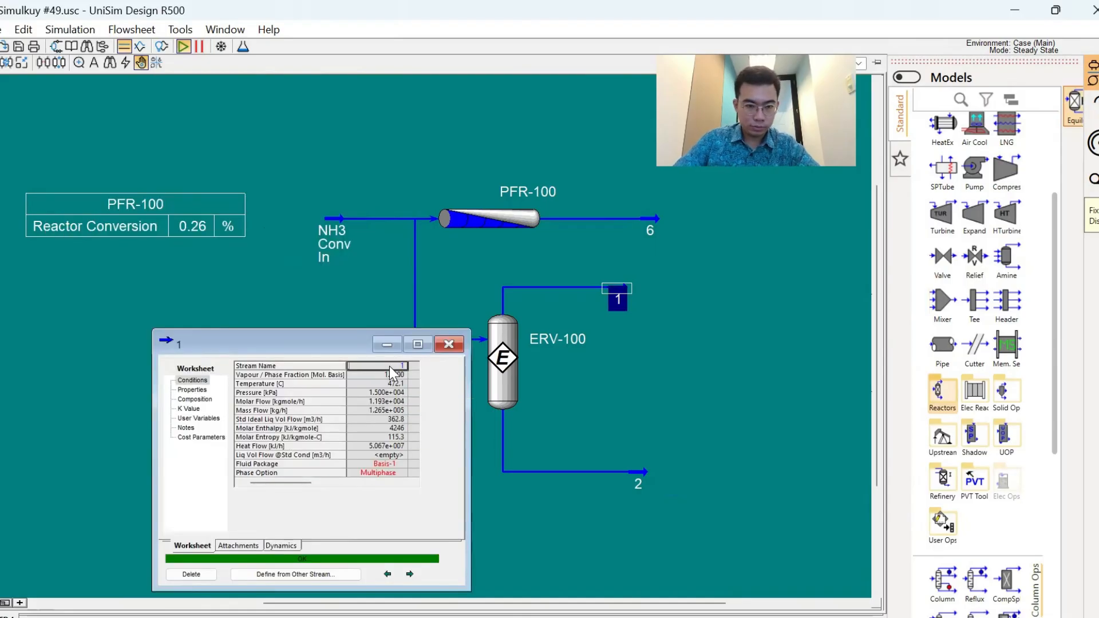
pyautogui.write('Equi Prod')
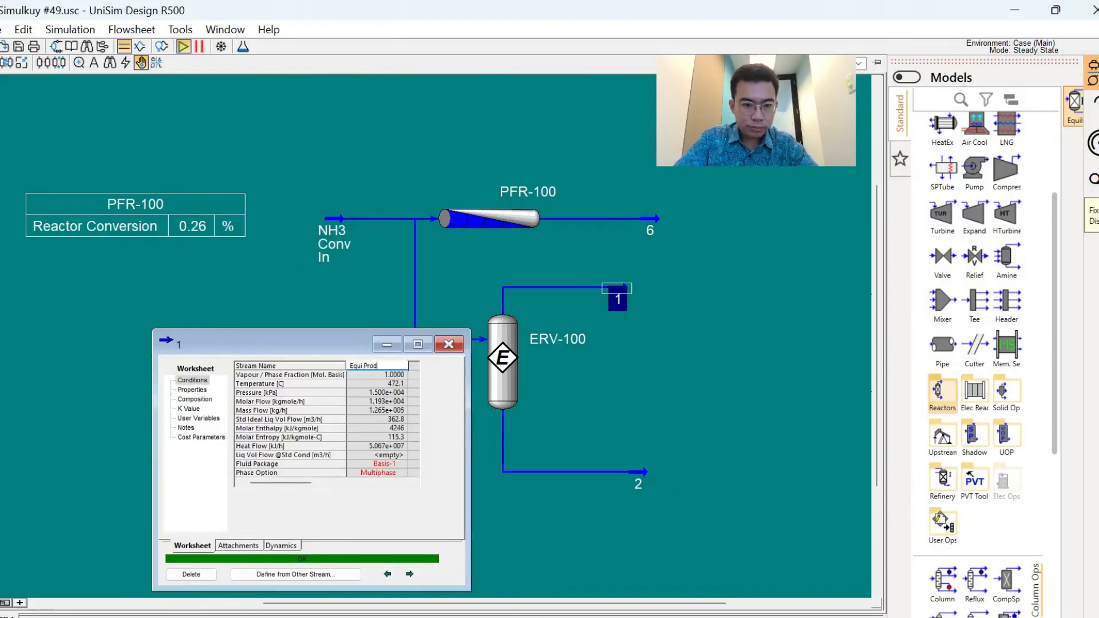
pyautogui.write('uct')
pyautogui.press('Return')
pyautogui.click(449, 344)
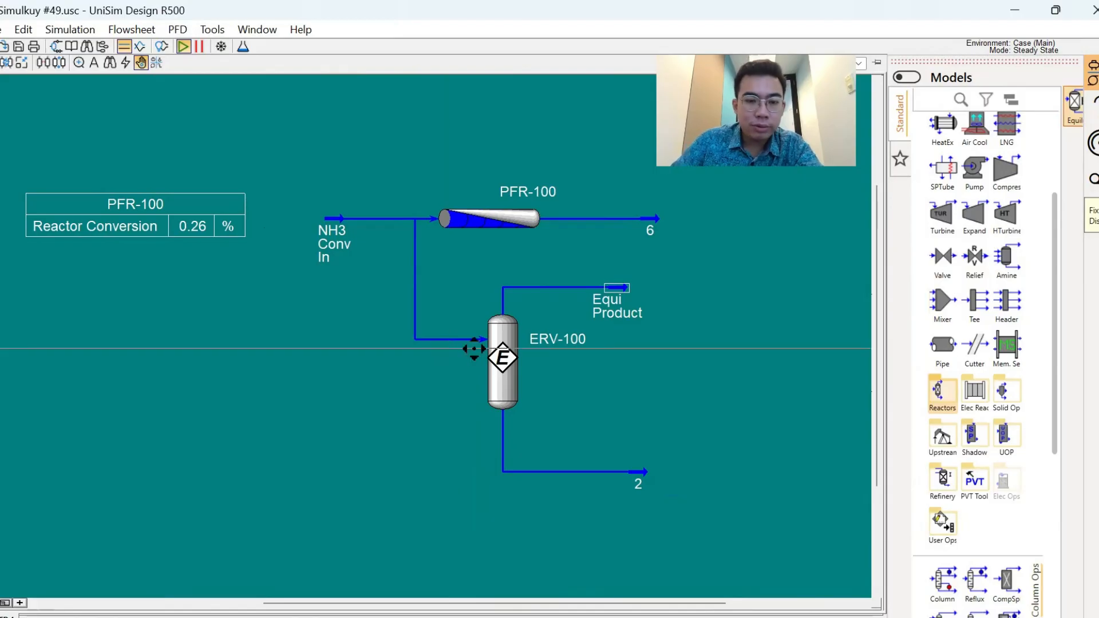
# - Examine the reaction results of ERV-100 for the actual conversion of the SynthesisEq reaction
pyautogui.doubleClick(473, 349)
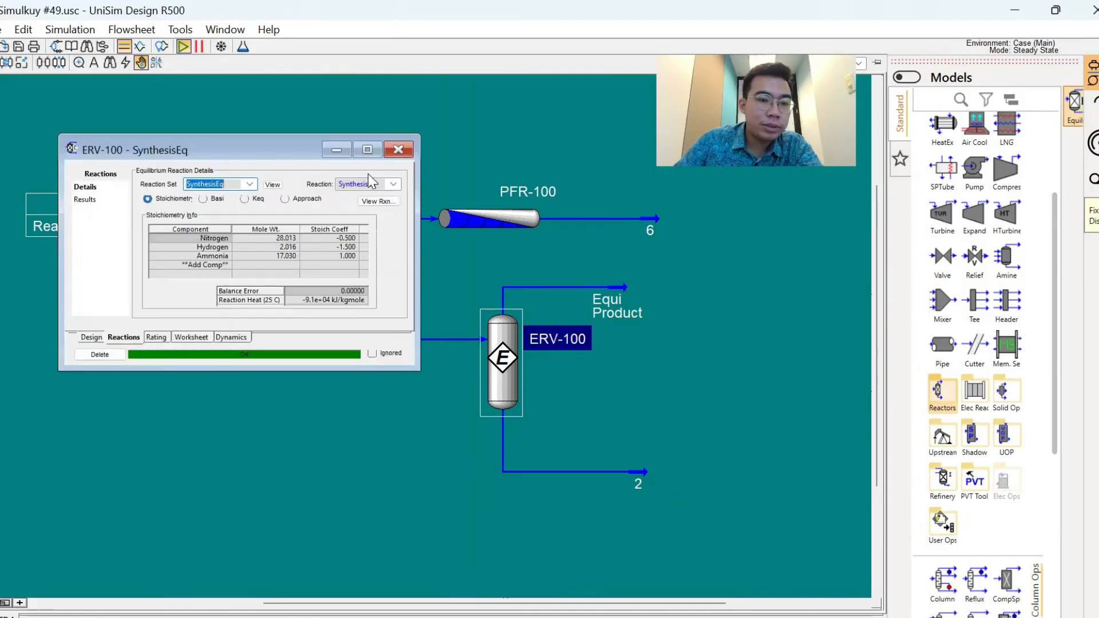
pyautogui.click(89, 199)
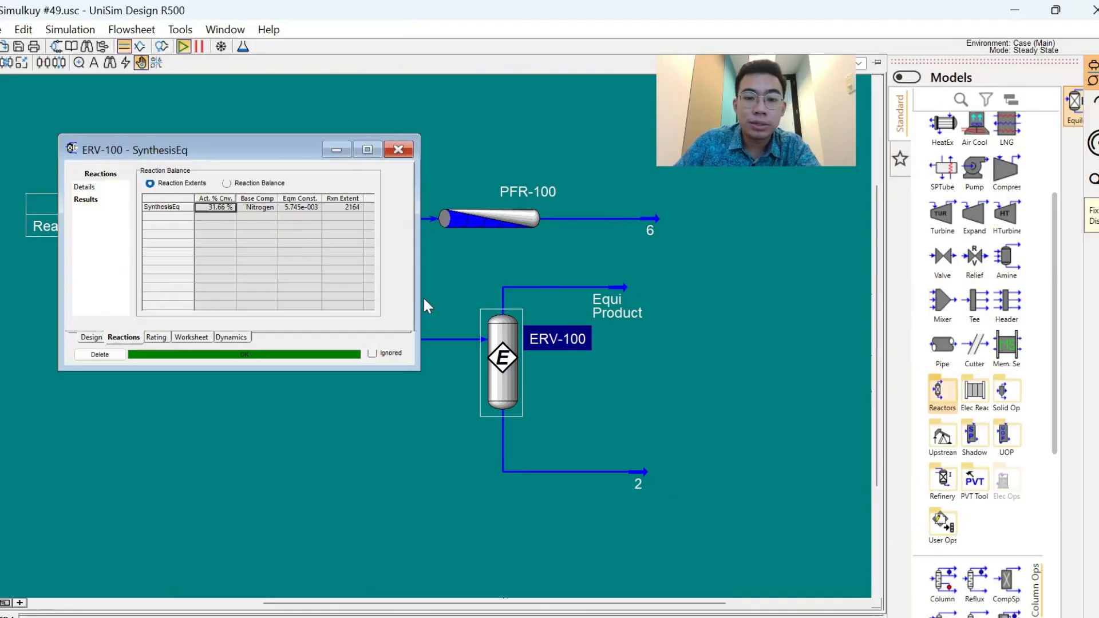
pyautogui.click(403, 156)
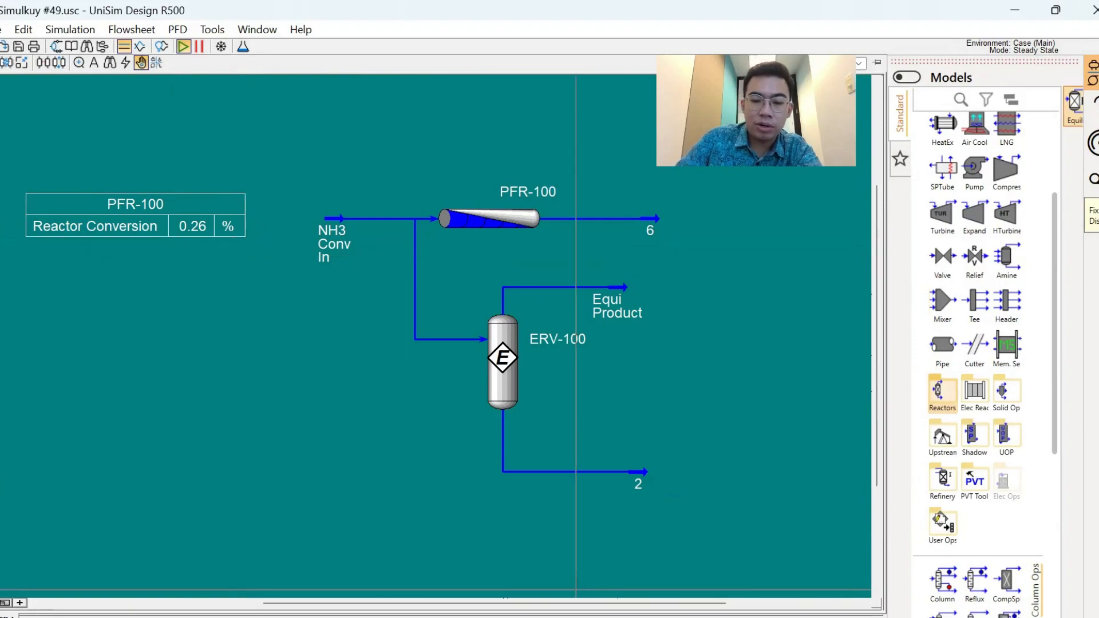
# - Switch to PowerPoint, circle Reactor Volume in ink on the slide of factors affecting conversion, and return to UniSim Design
pyautogui.click(583, 617)
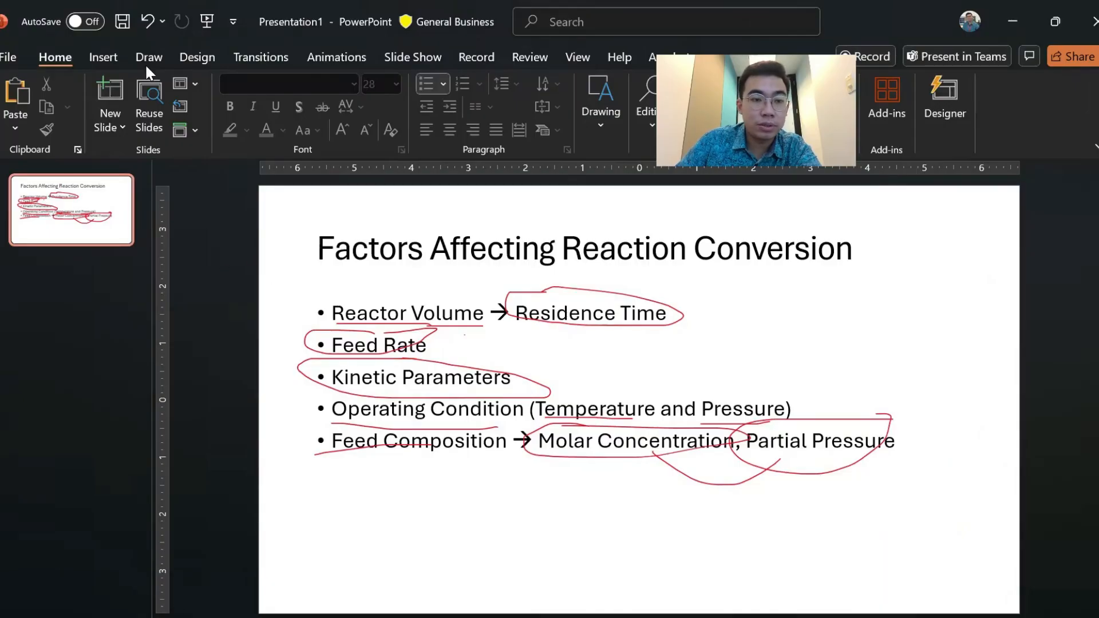
pyautogui.moveTo(383, 290)
pyautogui.mouseDown()
pyautogui.moveTo(342, 307)
pyautogui.moveTo(417, 285)
pyautogui.moveTo(358, 285)
pyautogui.mouseUp()
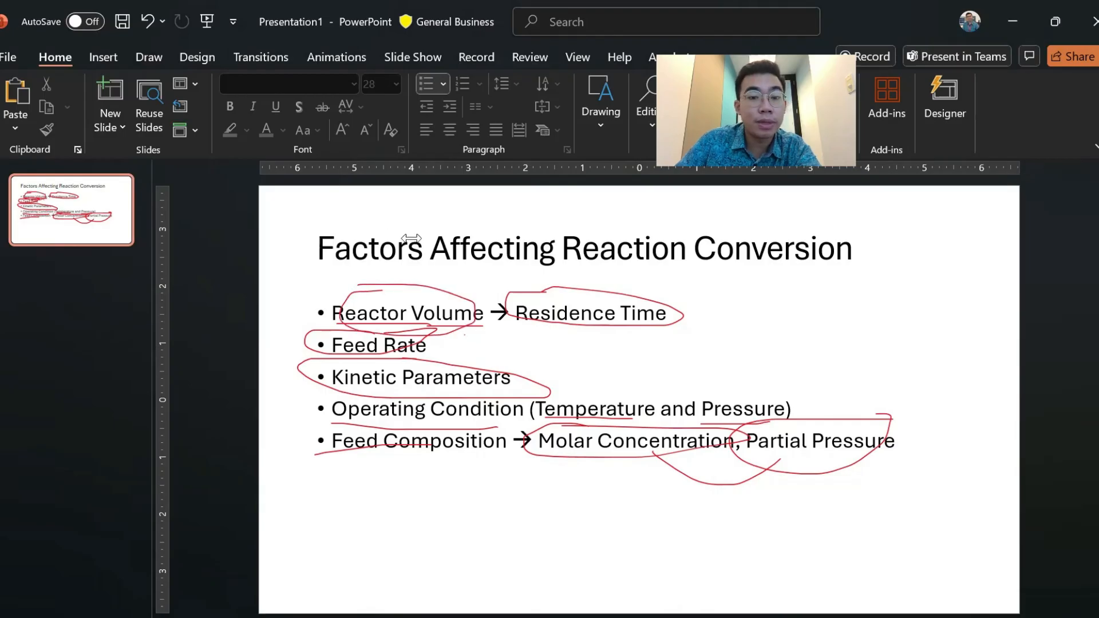
pyautogui.hotkey('alt', 'Tab')
# - Set the tube length of PFR-100 to 6 m in its sizing data
pyautogui.doubleClick(529, 222)
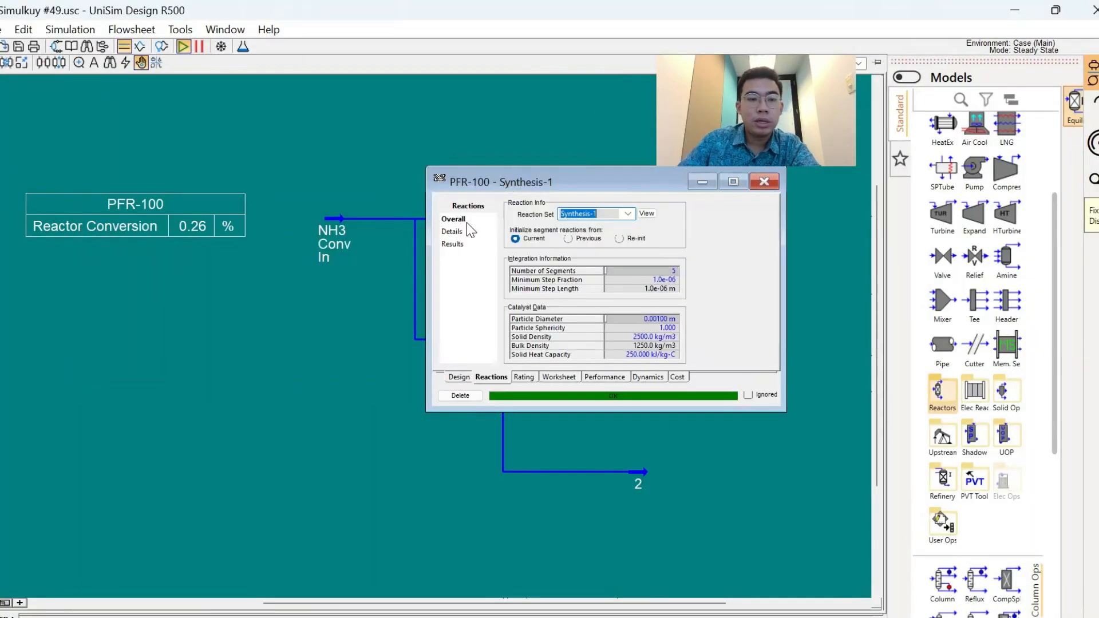
pyautogui.click(516, 377)
pyautogui.click(664, 225)
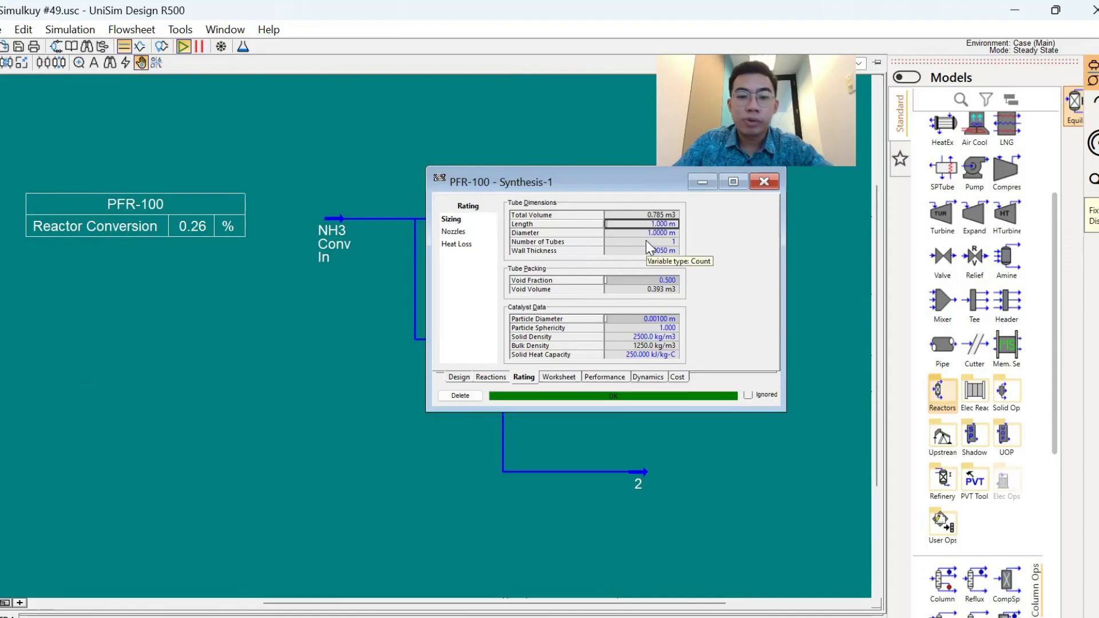
pyautogui.click(645, 233)
pyautogui.press('Up')
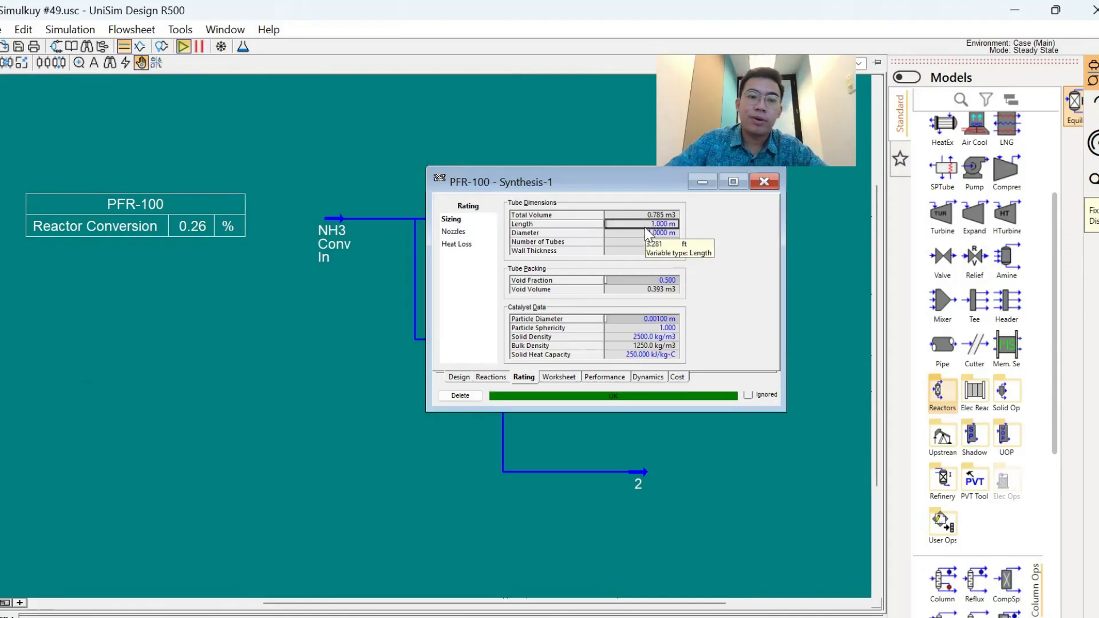
pyautogui.write('6')
pyautogui.press('Return')
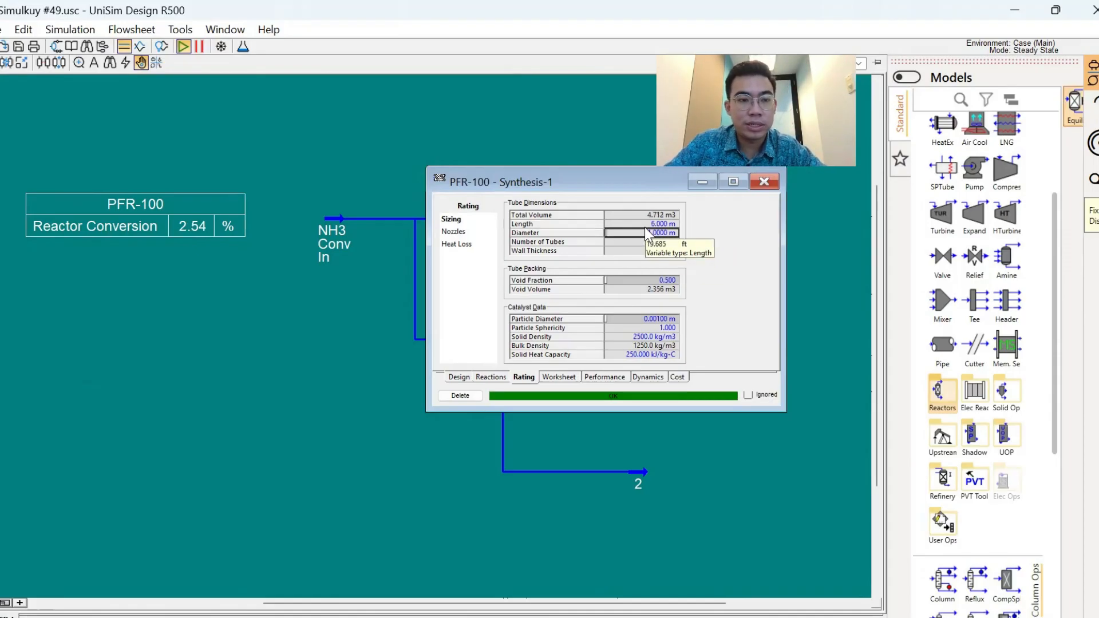
# - Increase the tube length of PFR-100 to 8 m
pyautogui.press('Up')
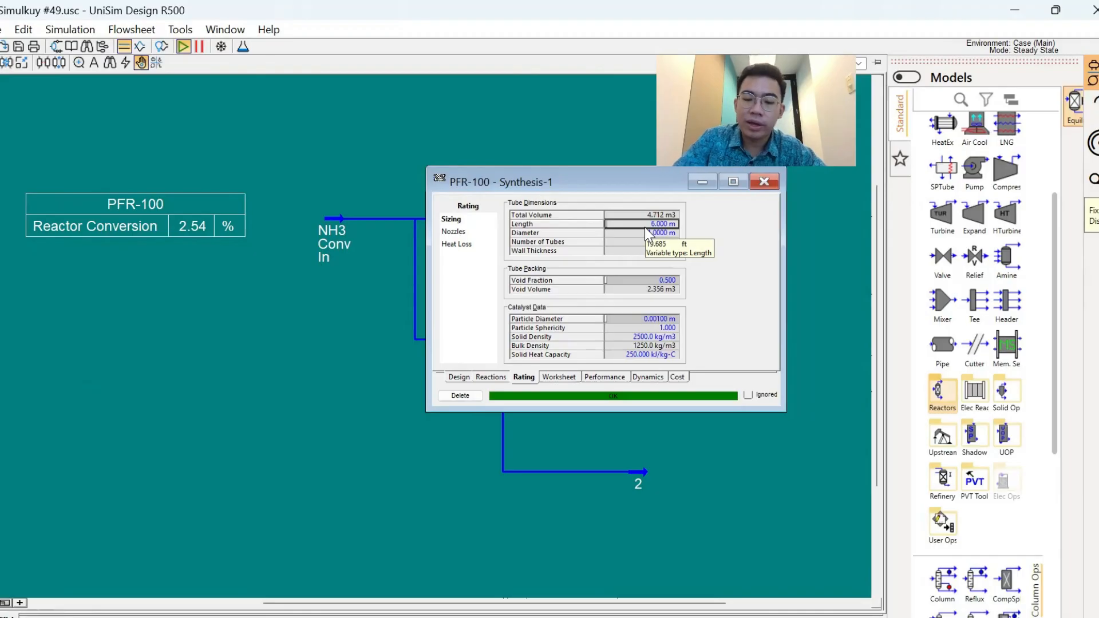
pyautogui.write('8')
pyautogui.press('Return')
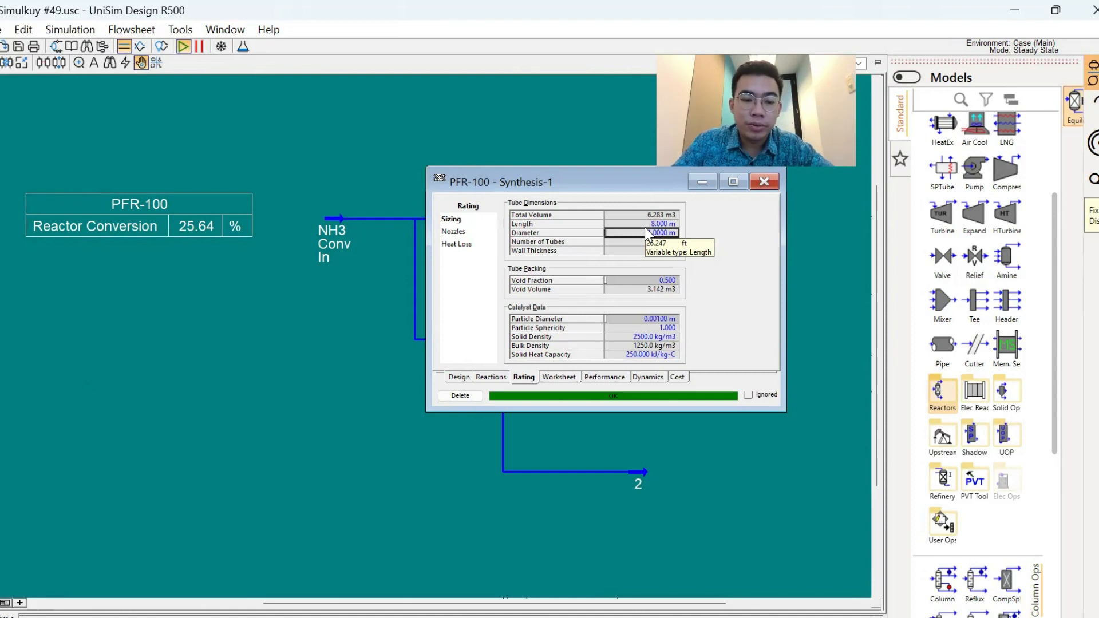
# - Return PFR-100's tube length to 1 m and set its diameter to 2.5 m
pyautogui.press('Return')
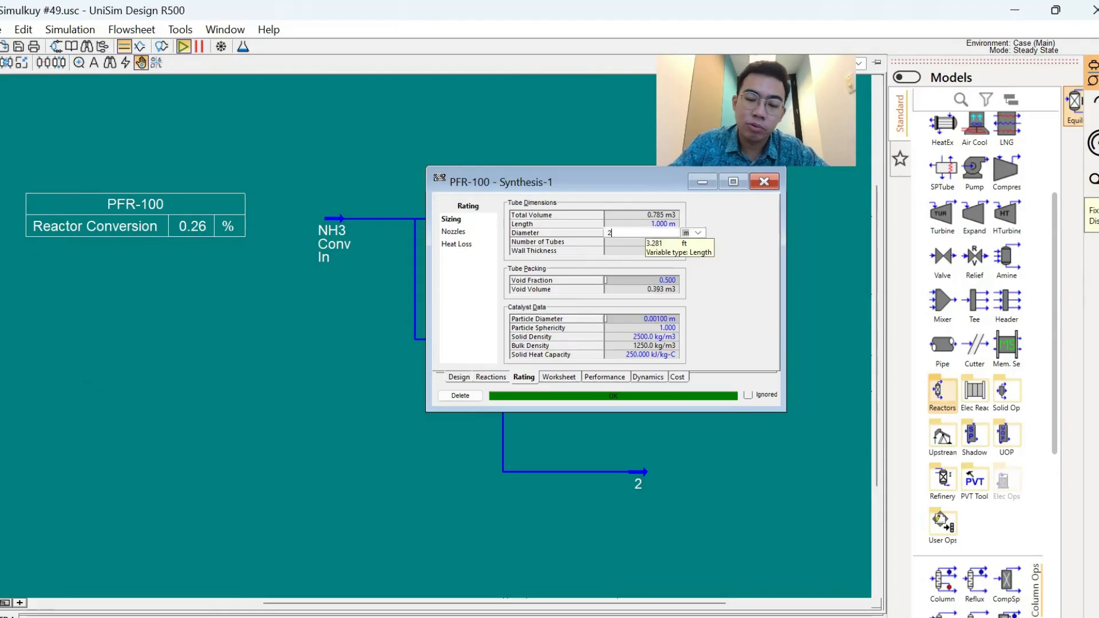
pyautogui.write('2.5')
pyautogui.press('Return')
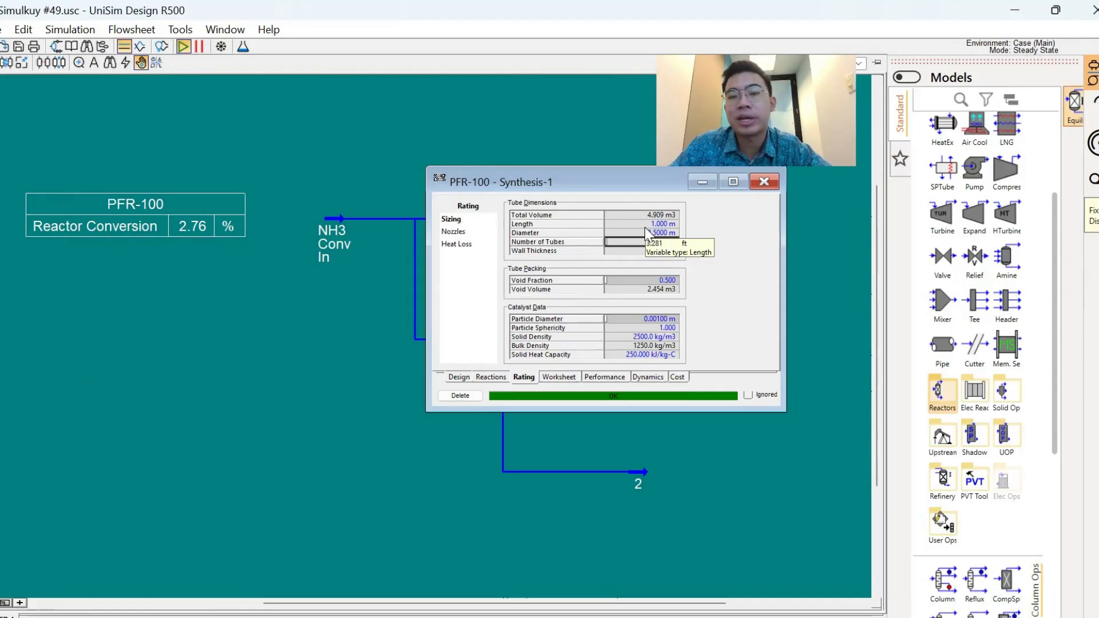
# - Increase the tube diameter of PFR-100 to 2.8 m, keeping the length at 1 m
pyautogui.click(646, 233)
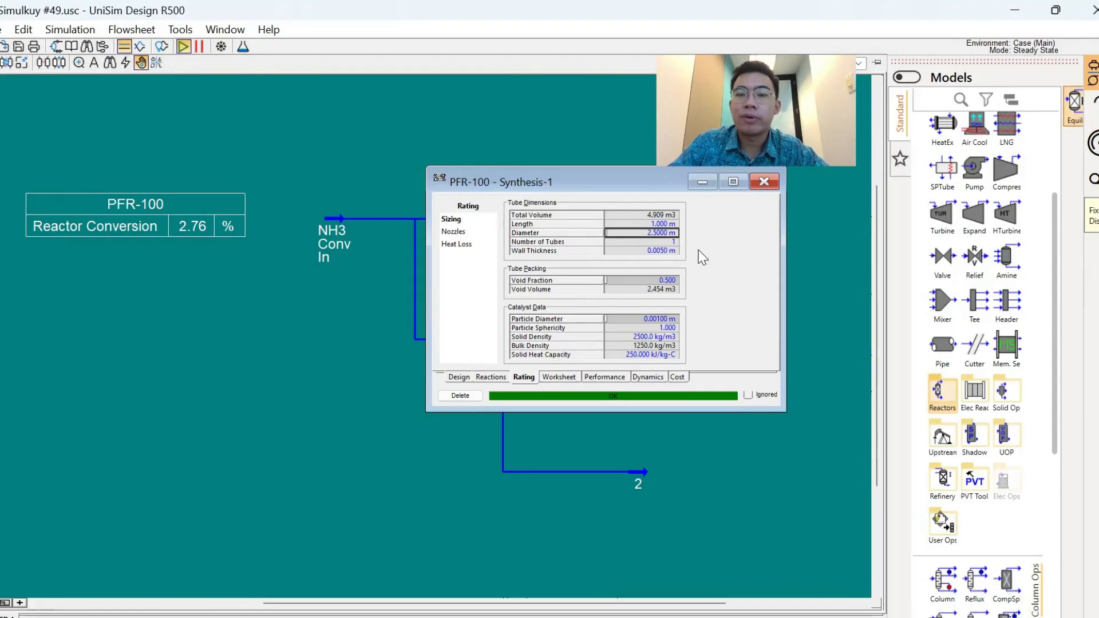
pyautogui.write('2.8')
pyautogui.press('Return')
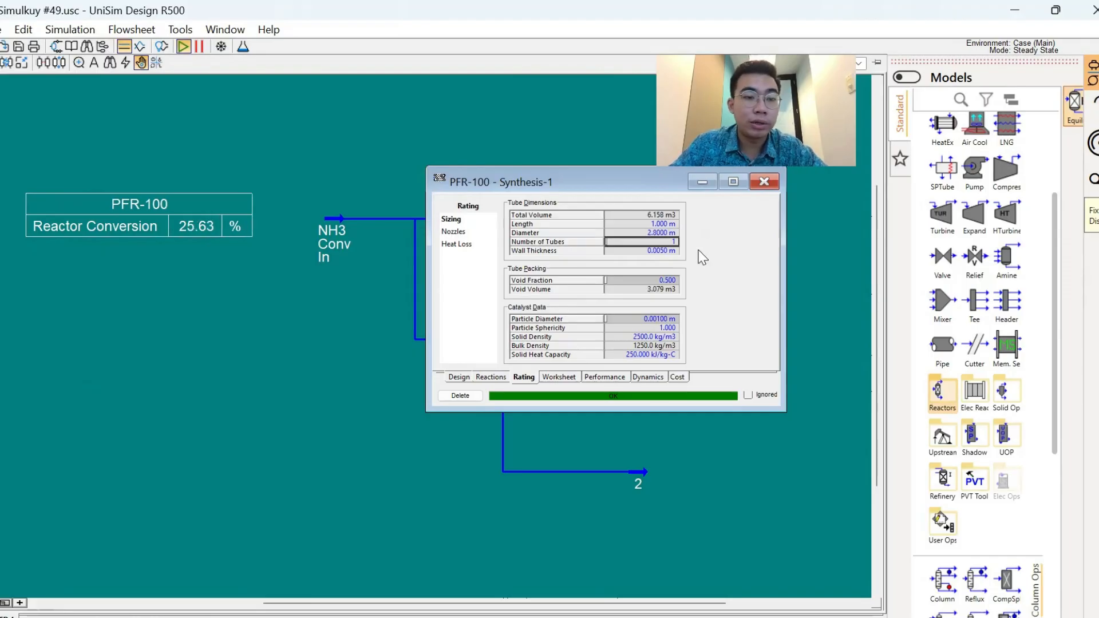
pyautogui.press('Up')
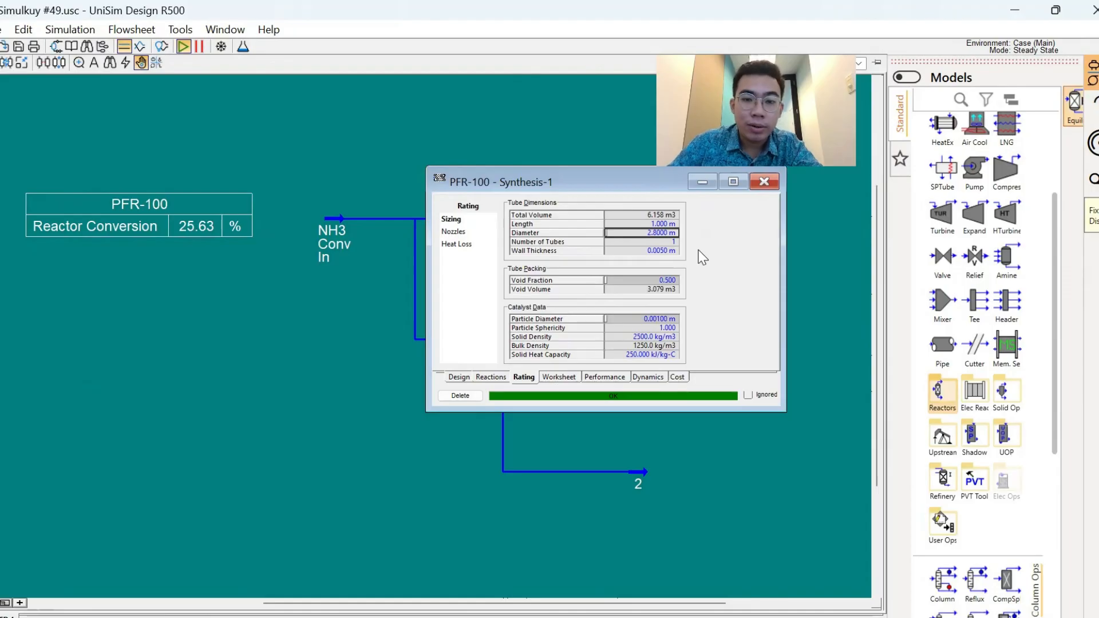
pyautogui.press('Up')
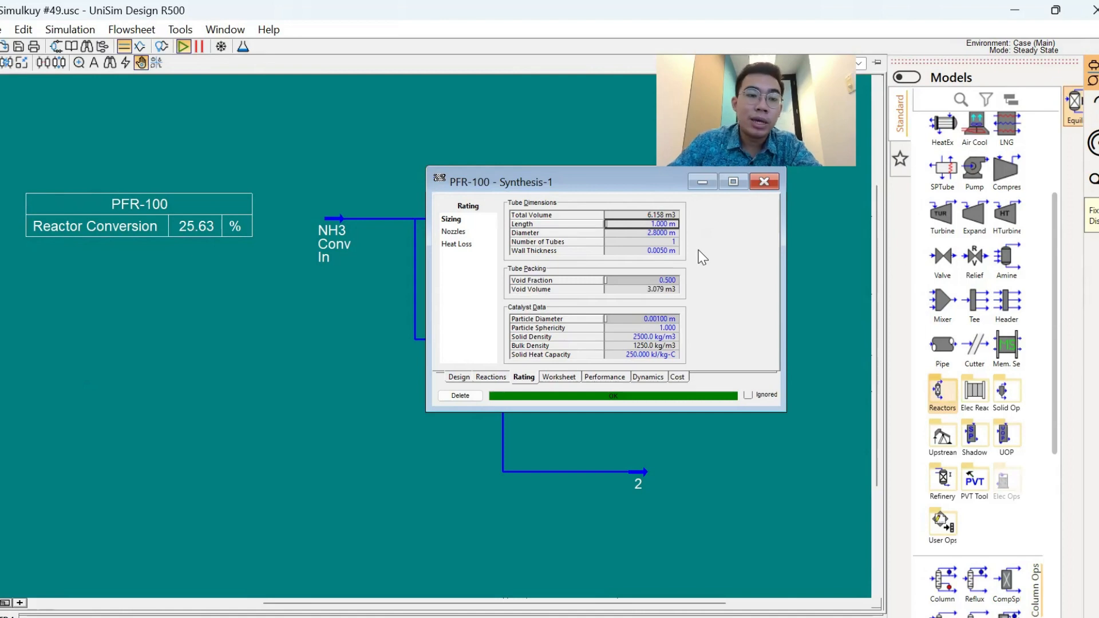
pyautogui.press('Down')
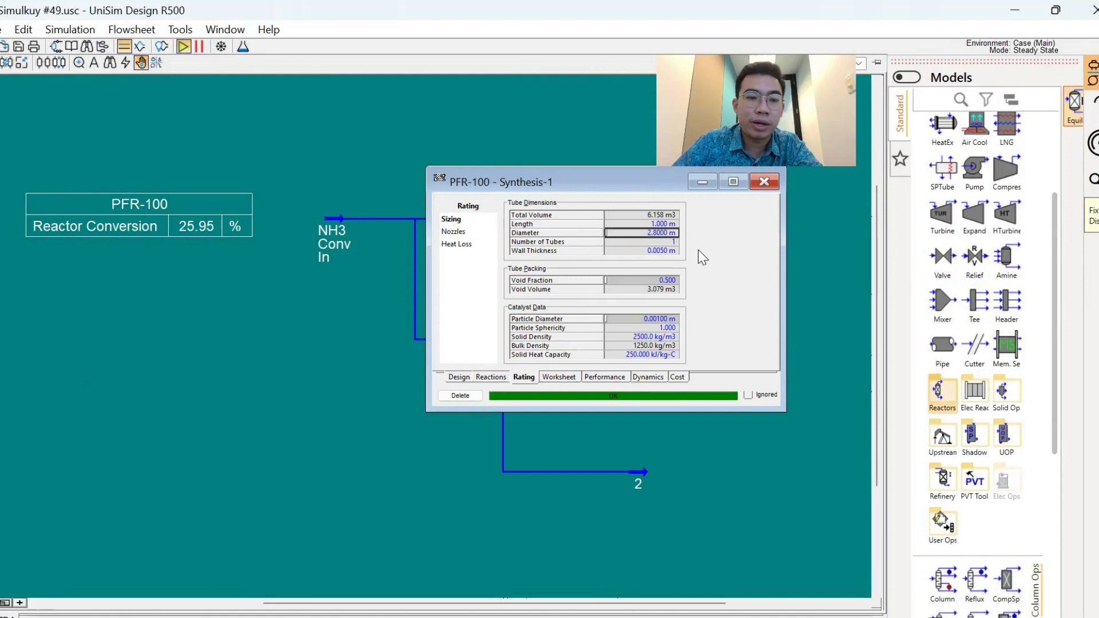
pyautogui.press('Up')
pyautogui.write('8')
pyautogui.press('Return')
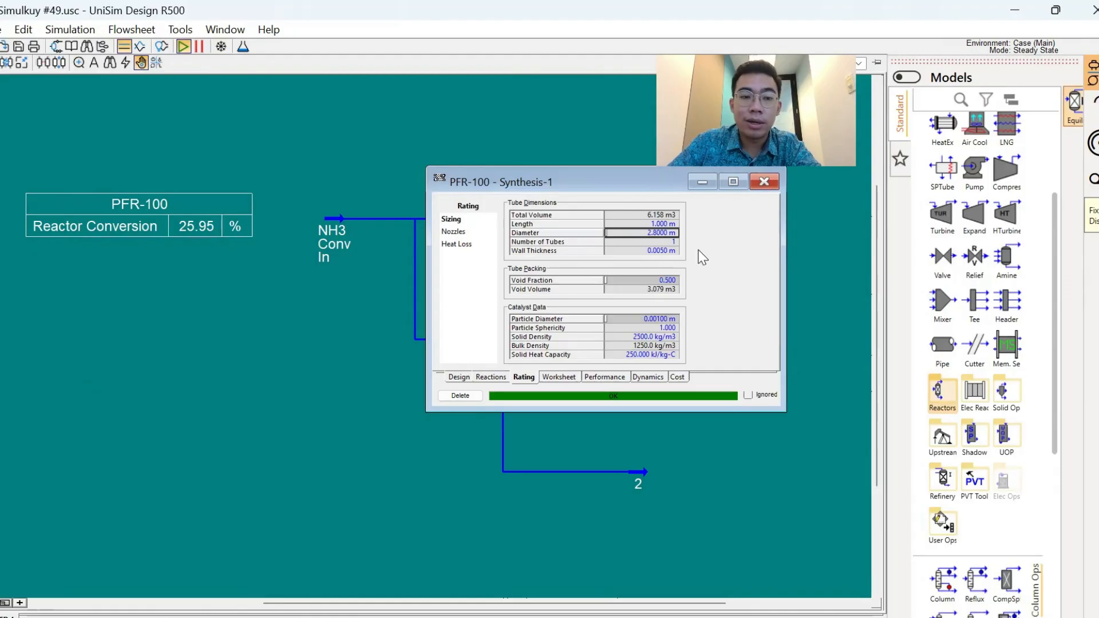
# - Try a 3 m tube diameter for PFR-100 and set it back to 2.8 m
pyautogui.write('3')
pyautogui.press('Return')
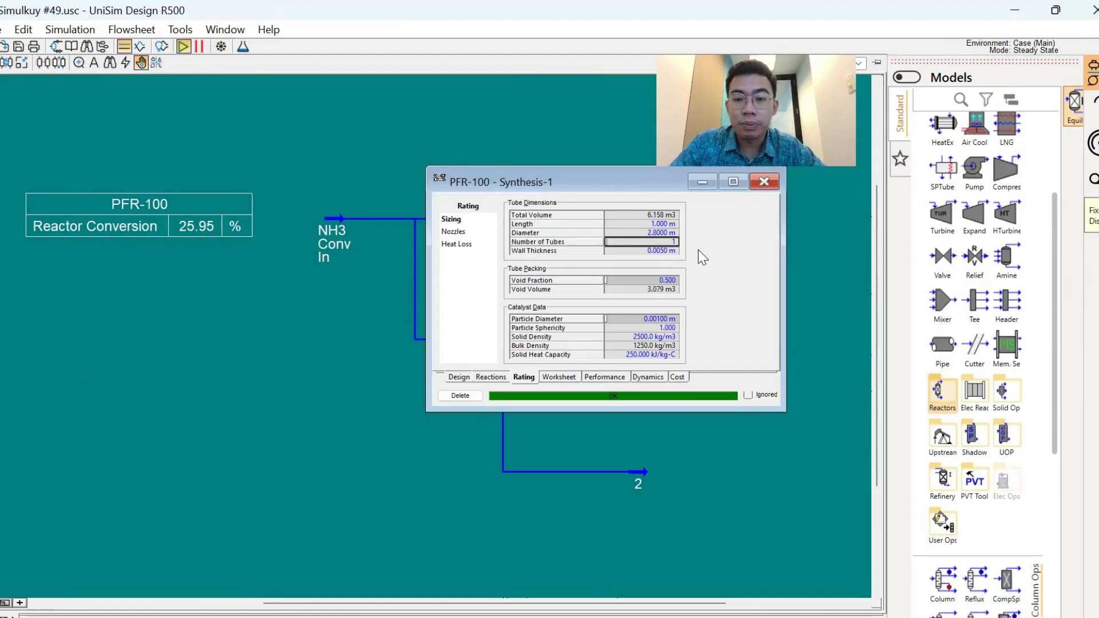
pyautogui.press('Up')
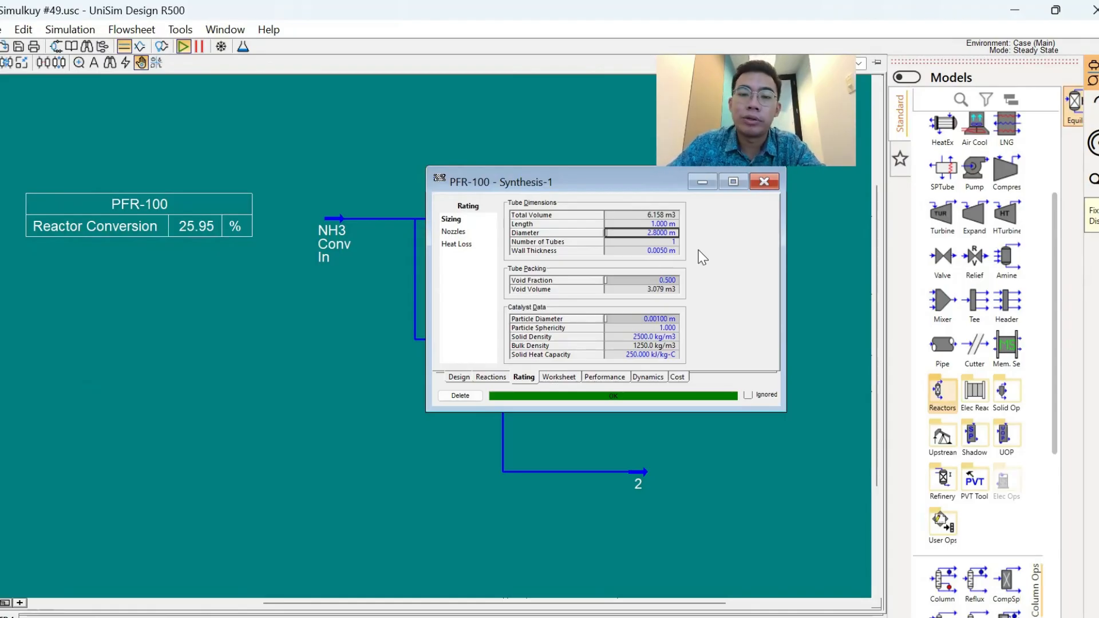
pyautogui.press('Up')
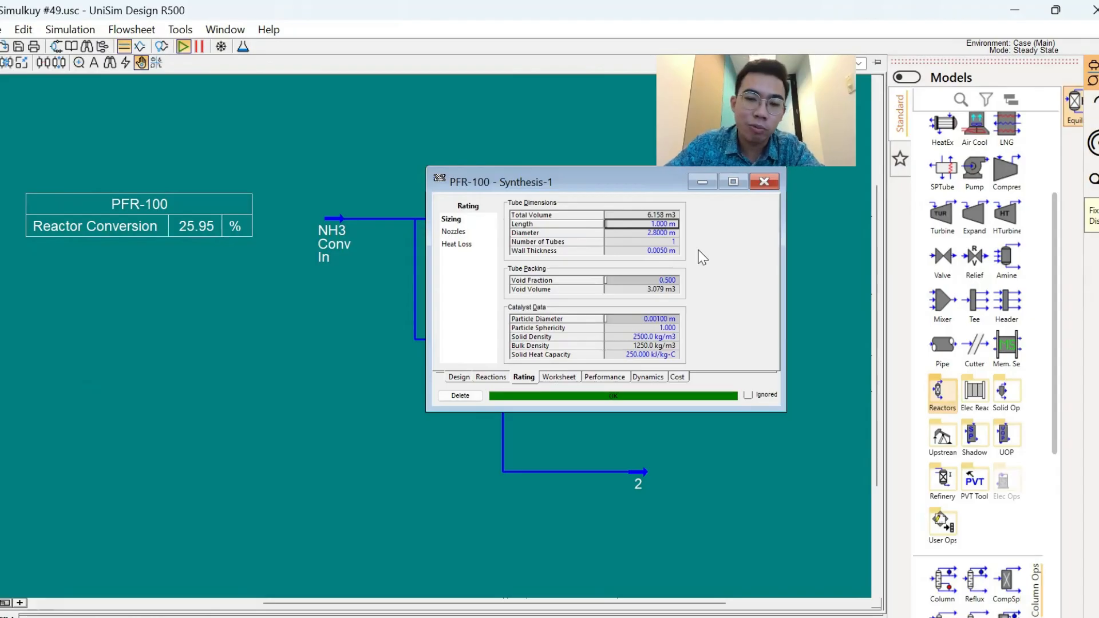
pyautogui.press('Down')
pyautogui.press('Up')
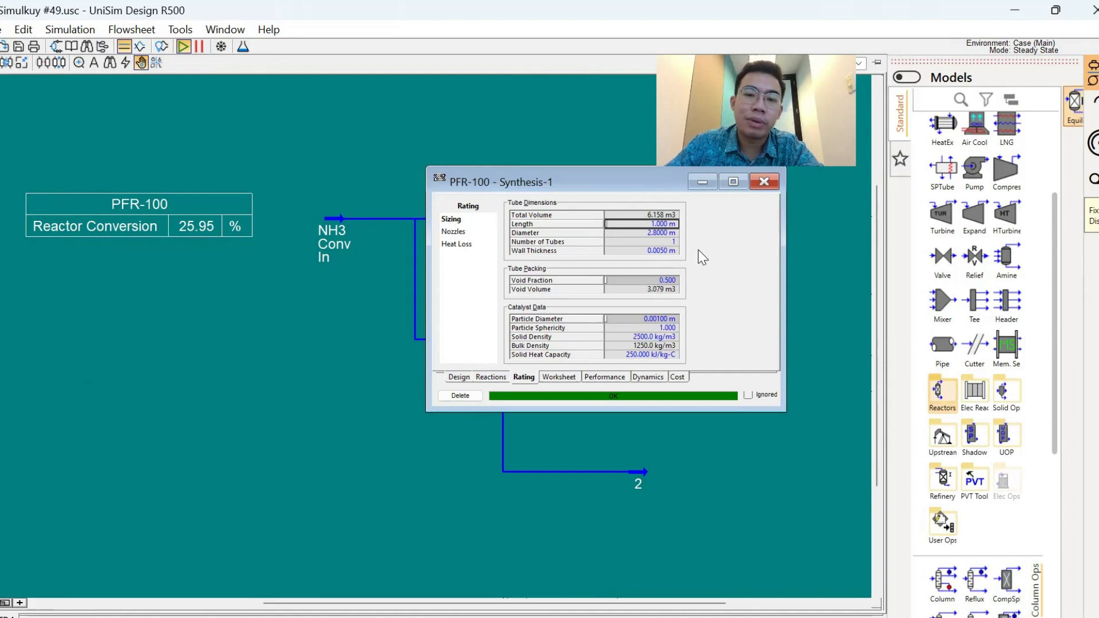
# - Reset the tube diameter of PFR-100 to 1 m and close the reactor's properties
pyautogui.press('Down')
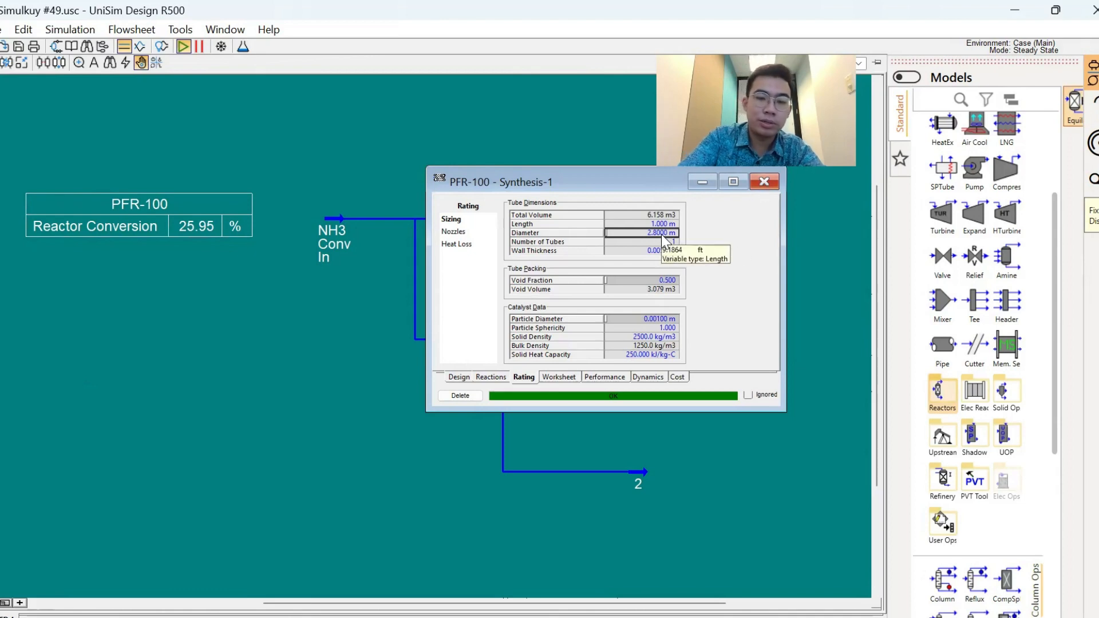
pyautogui.write('1')
pyautogui.press('Return')
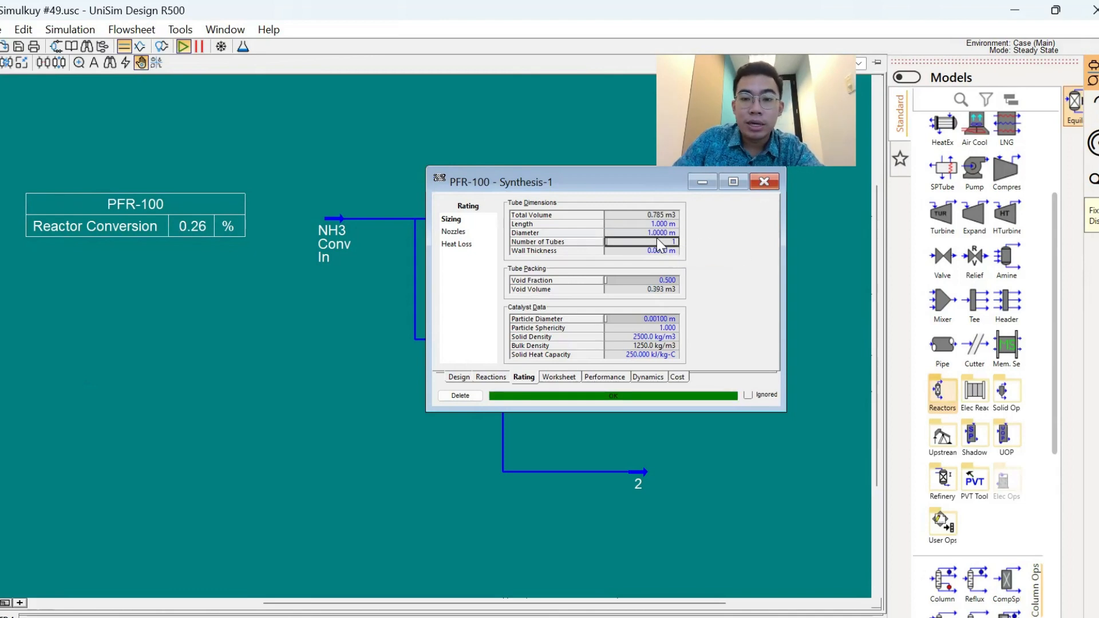
pyautogui.click(763, 182)
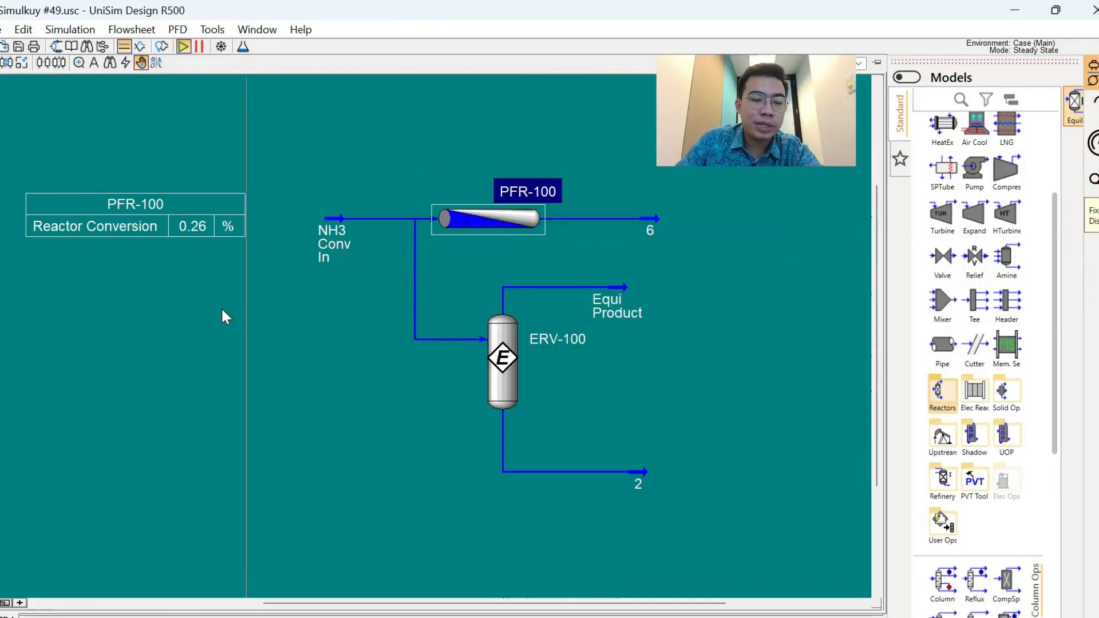
pyautogui.click(240, 361)
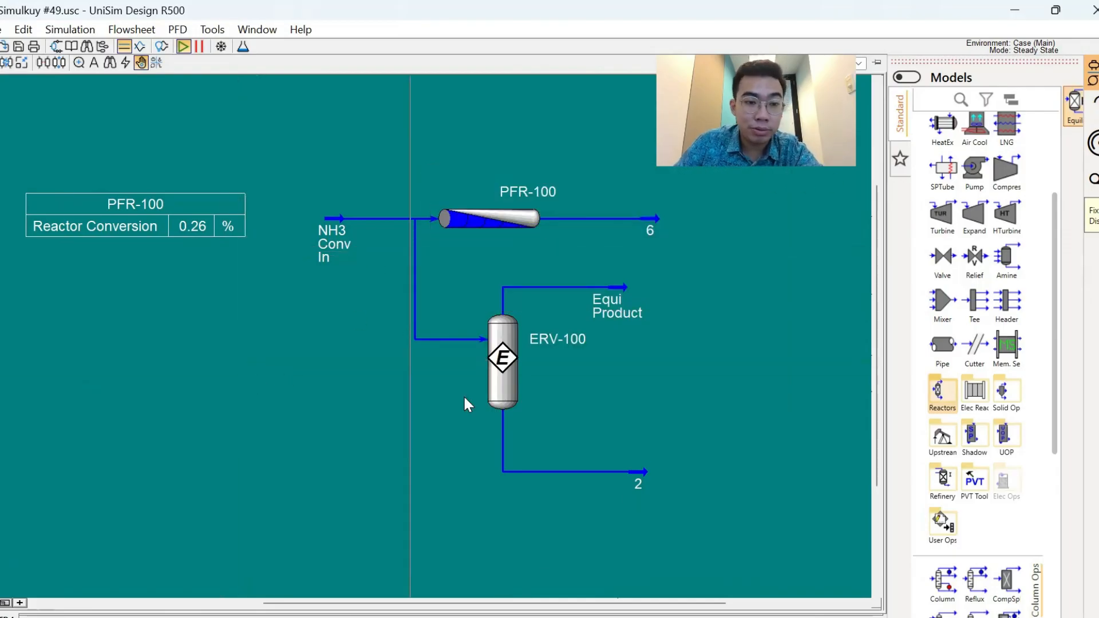
# - Switch to the PowerPoint slide, circle the Feed Rate bullet and return to UniSim Design
pyautogui.hotkey('alt', 'Tab')
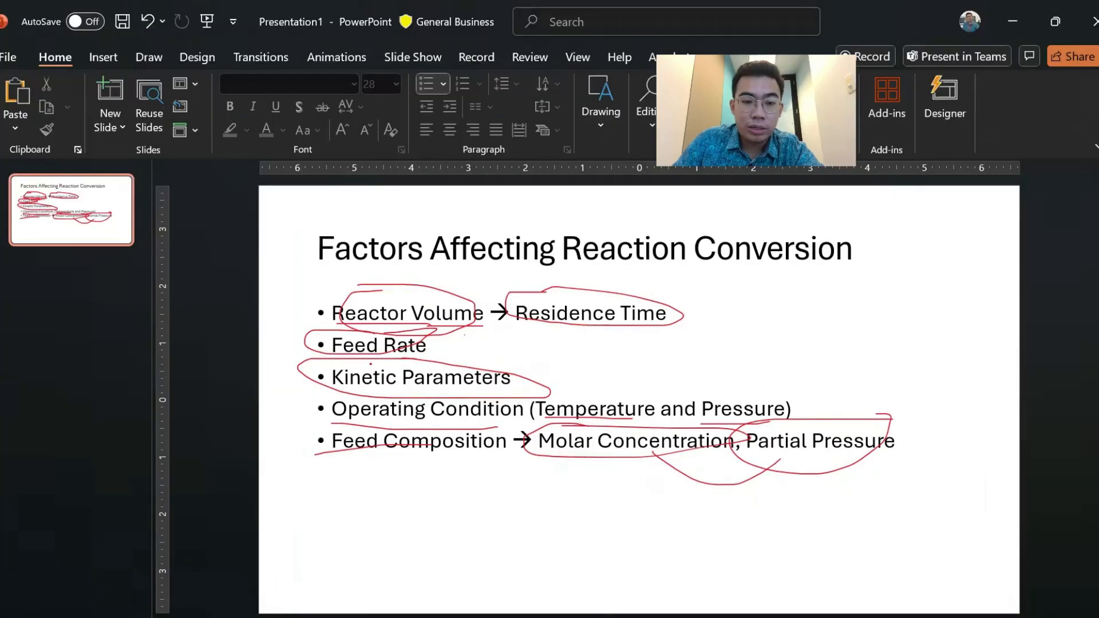
pyautogui.moveTo(350, 331)
pyautogui.mouseDown()
pyautogui.moveTo(324, 354)
pyautogui.moveTo(438, 350)
pyautogui.moveTo(348, 326)
pyautogui.mouseUp()
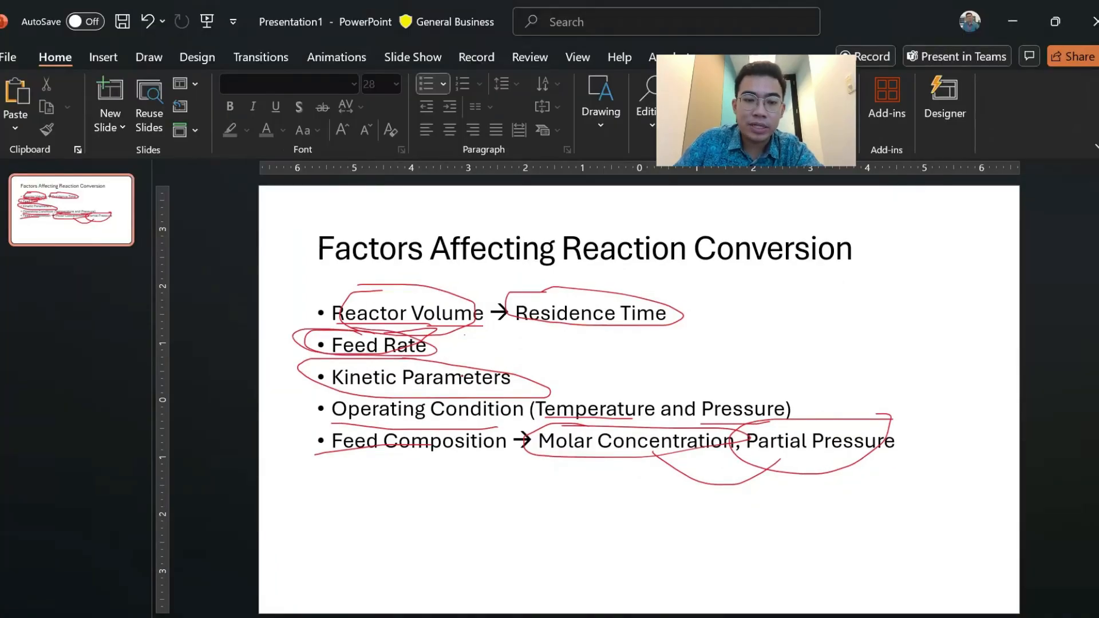
pyautogui.hotkey('alt', 'Tab')
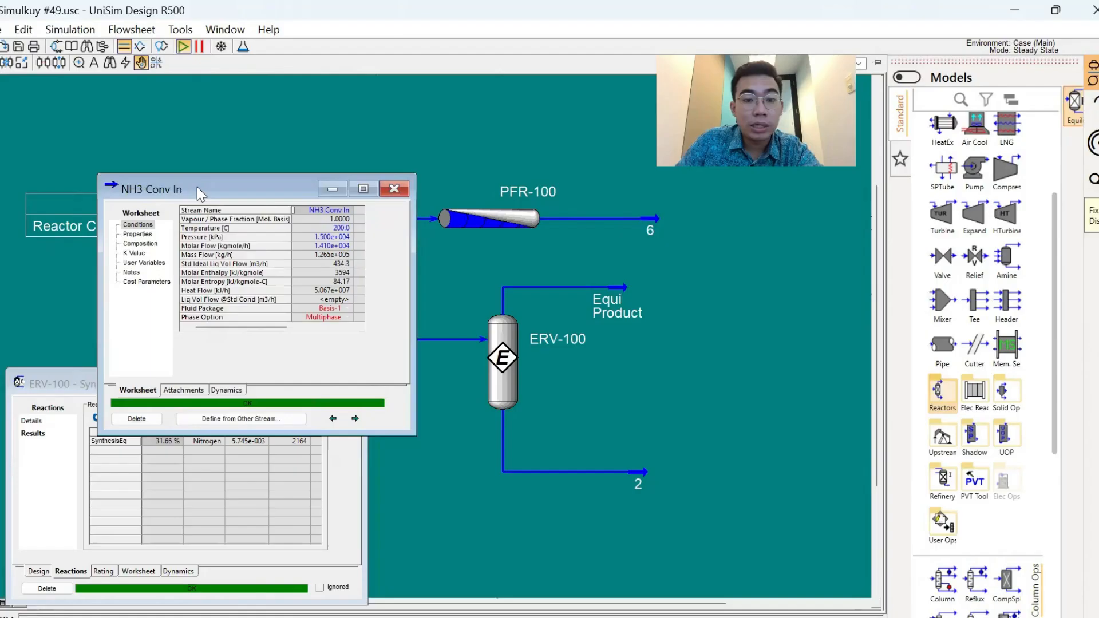
# - Reduce the molar flow of the NH3 Conv In stream to 1e4 kgmole/h and undo the change
pyautogui.moveTo(196, 186); pyautogui.dragTo(581, 328)
pyautogui.click(718, 386)
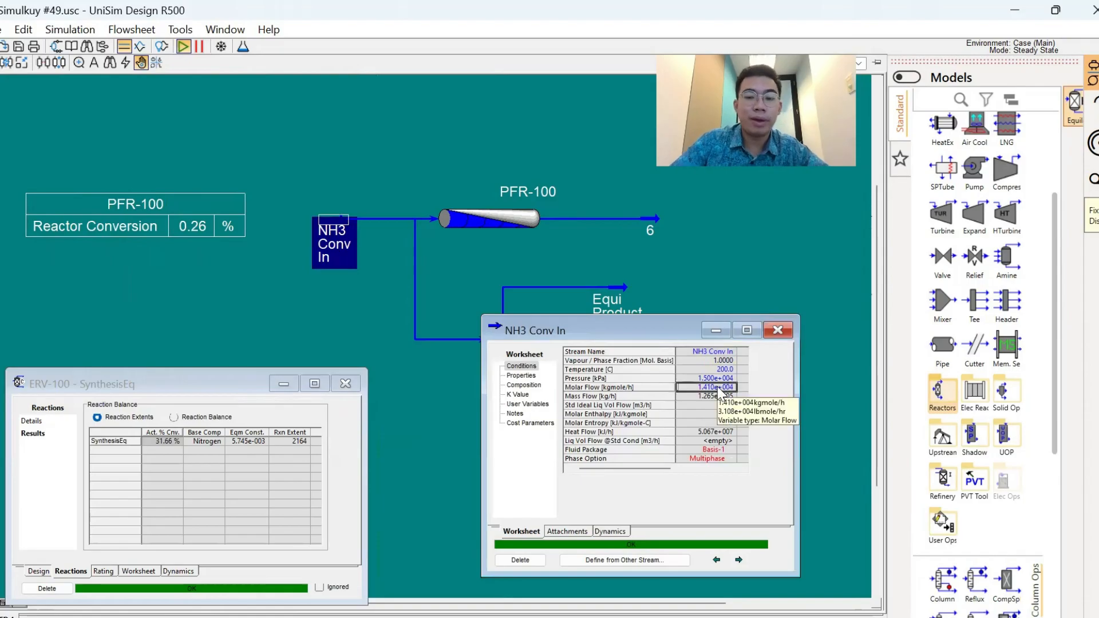
pyautogui.write('1e4')
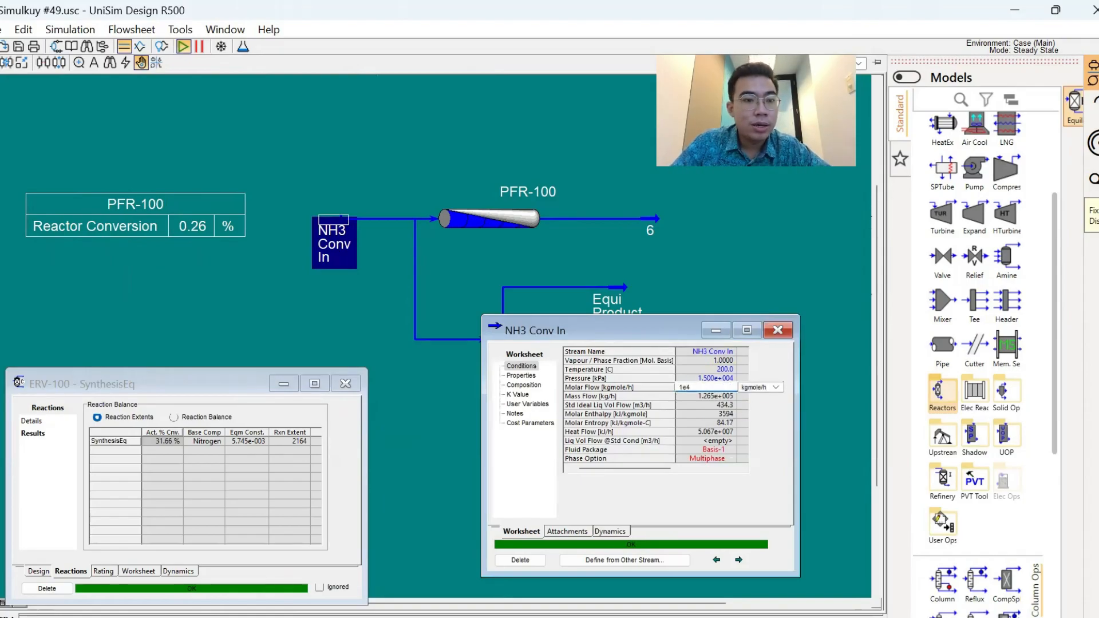
pyautogui.press('Return')
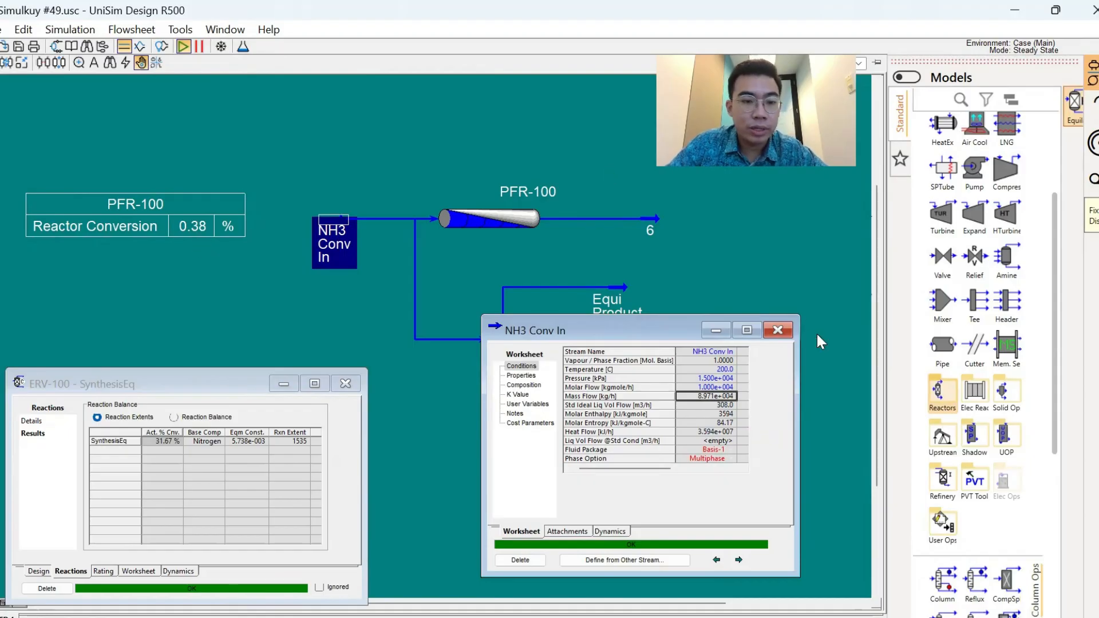
pyautogui.hotkey('ctrl', 'z')
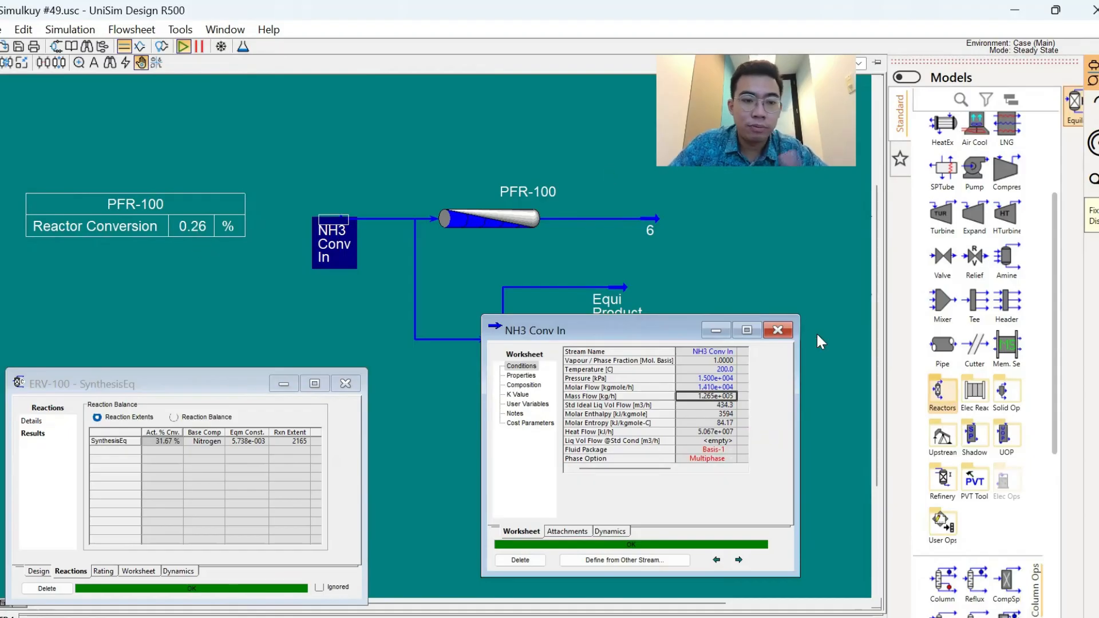
# - Repeat the 10000 kgmole/h molar flow trial for NH3 Conv In and set the flow back to 14100 kgmole/h
pyautogui.press('Up')
pyautogui.write('1')
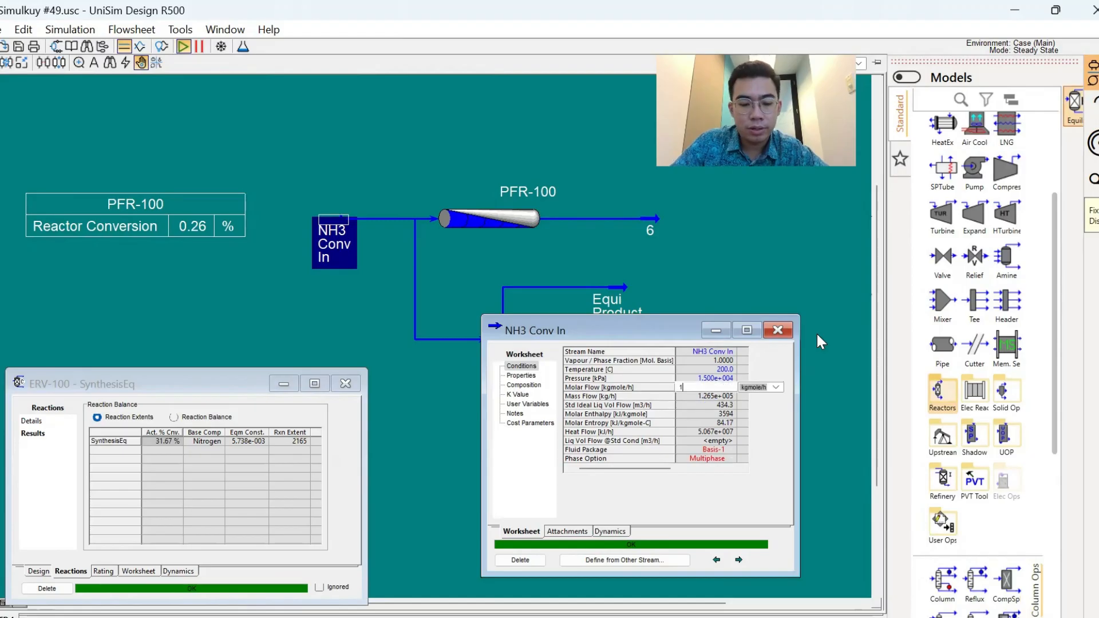
pyautogui.write('.000e+0')
pyautogui.press('Return')
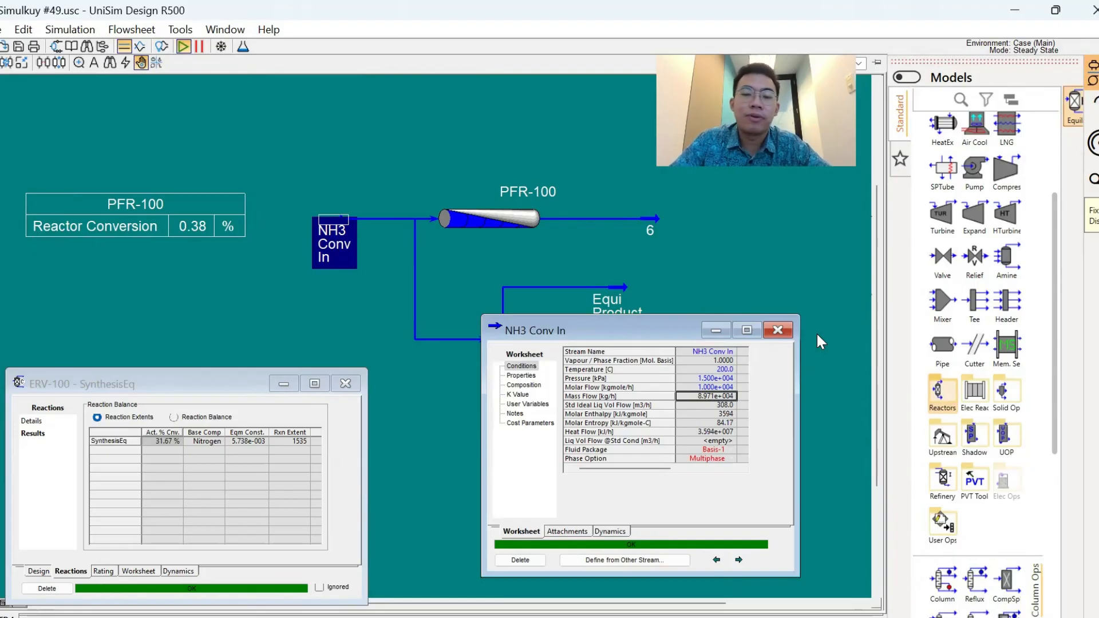
pyautogui.press('Up')
pyautogui.write('14100')
pyautogui.press('Return')
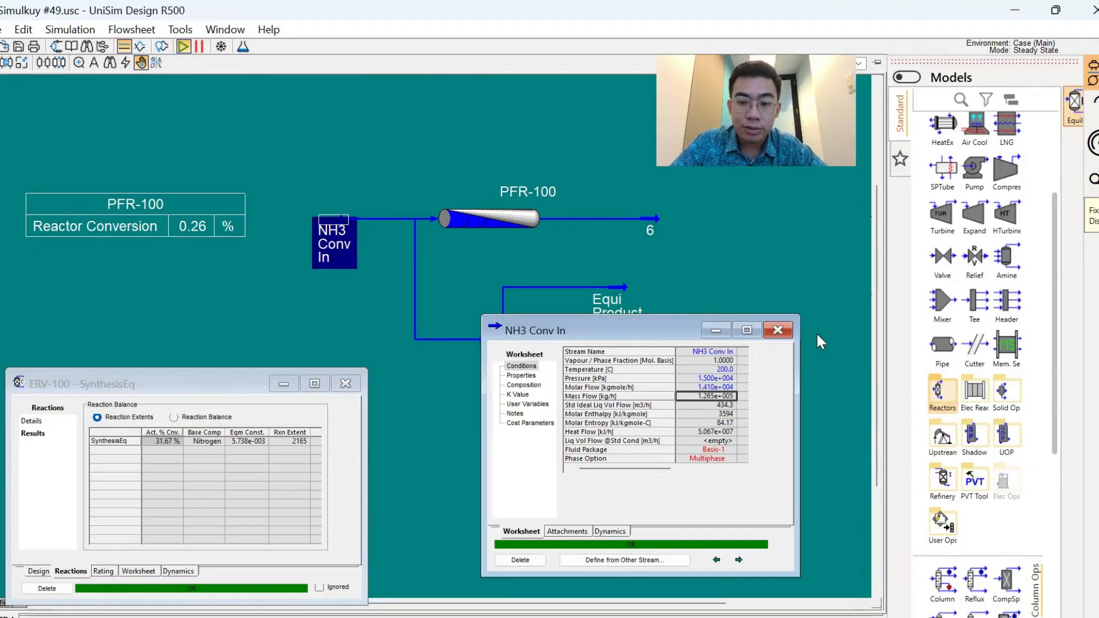
# - Try a higher molar flow of 2e4 kgmole/h for NH3 Conv In and restore 1.410e+004 kgmole/h
pyautogui.press('Up')
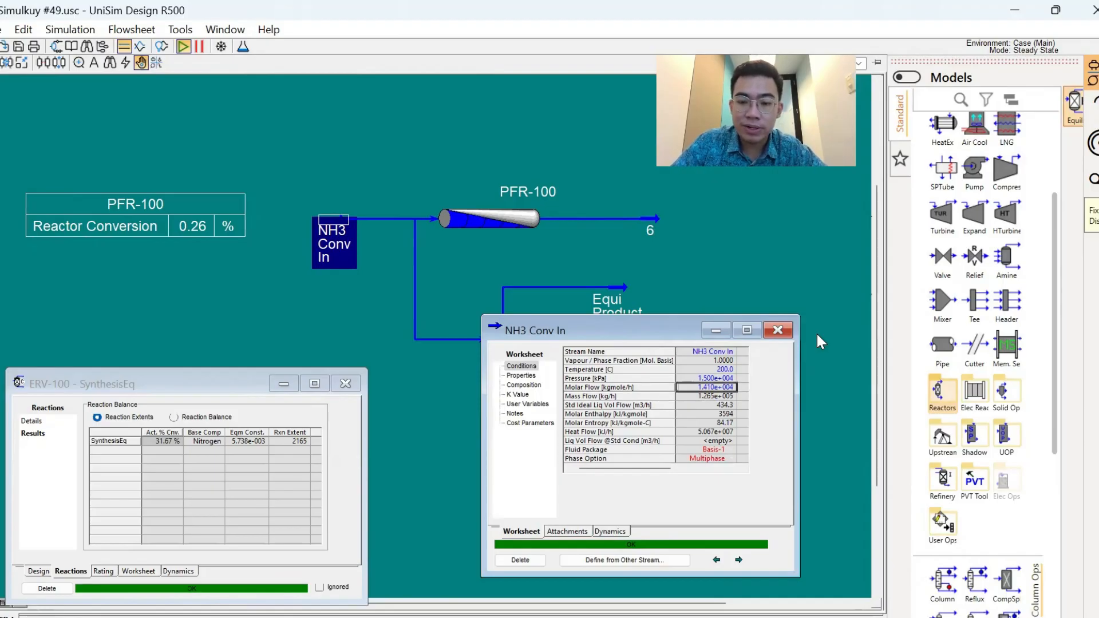
pyautogui.write('2e4')
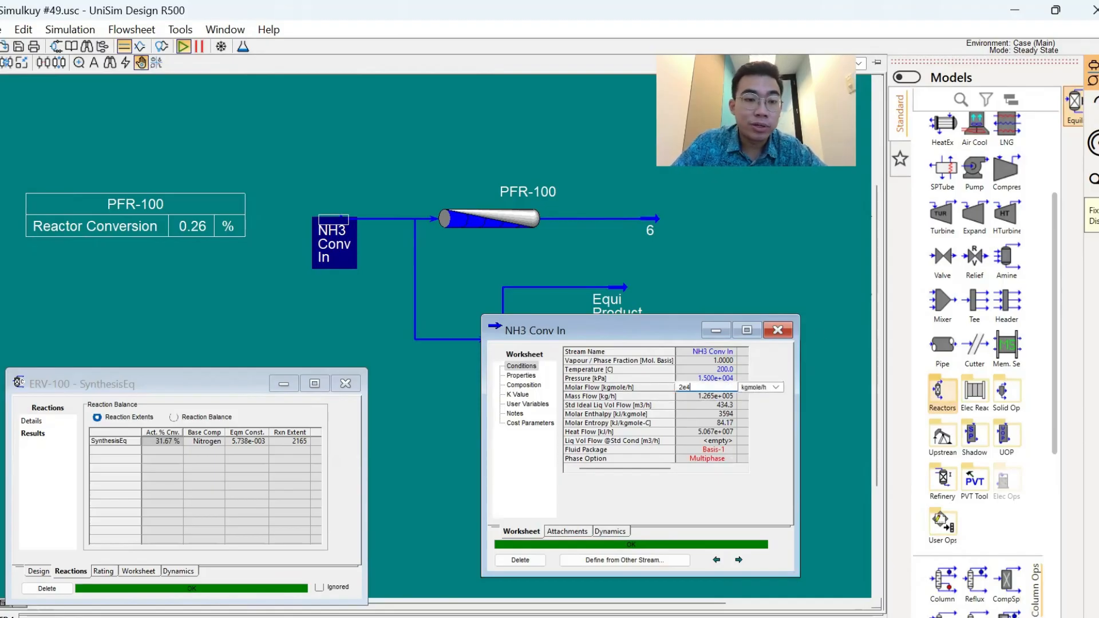
pyautogui.press('Return')
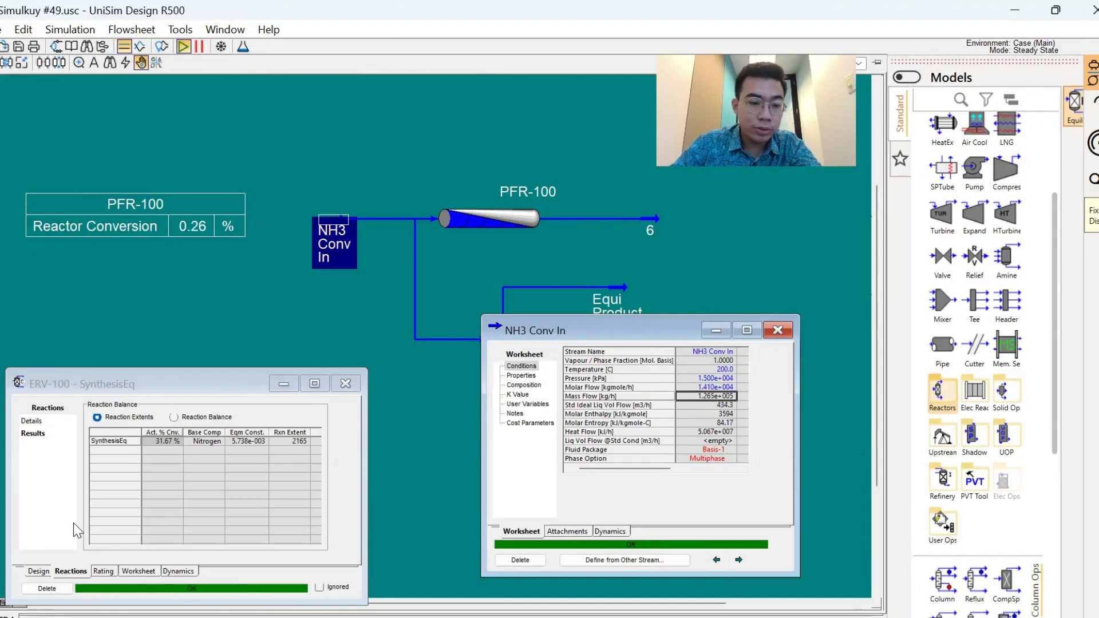
# - Check the actual conversion in ERV-100's reaction results and close the stream and reactor windows
pyautogui.click(163, 442)
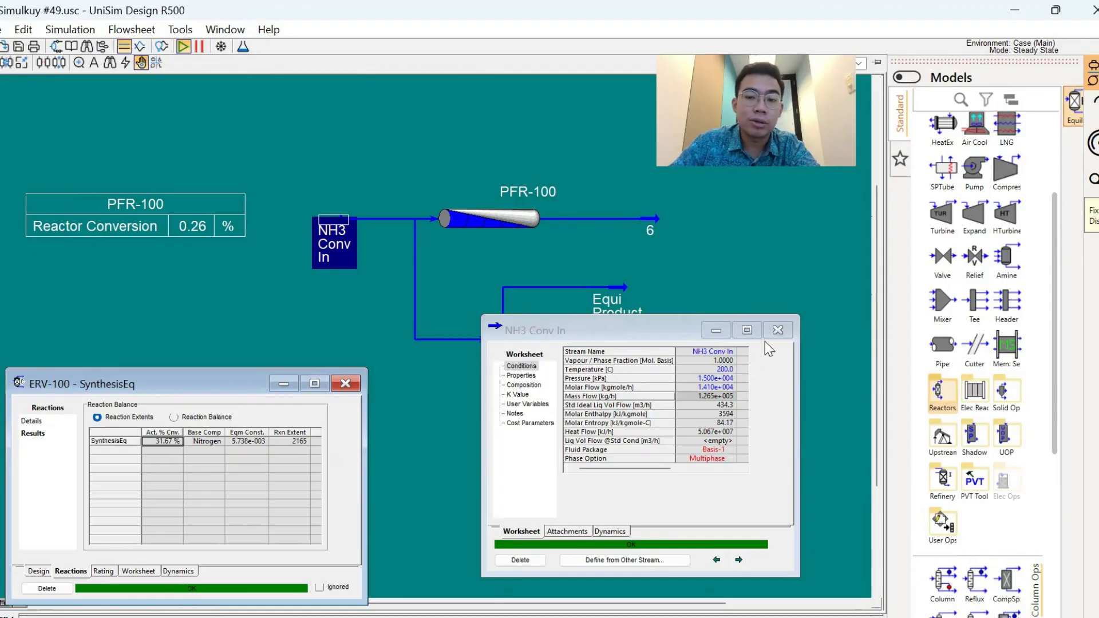
pyautogui.click(777, 330)
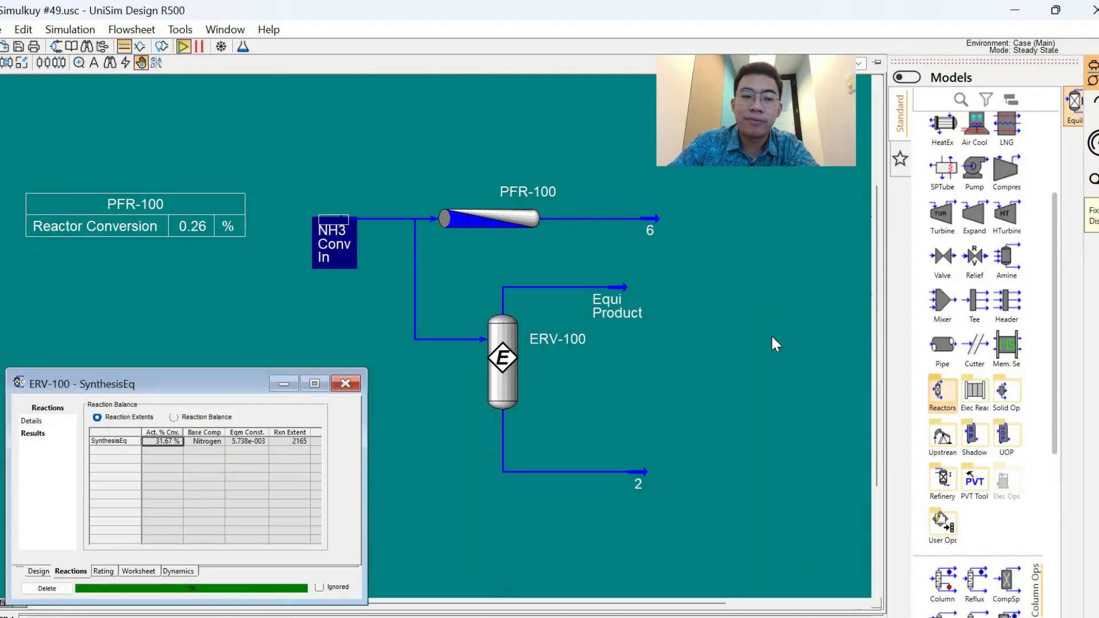
pyautogui.click(345, 383)
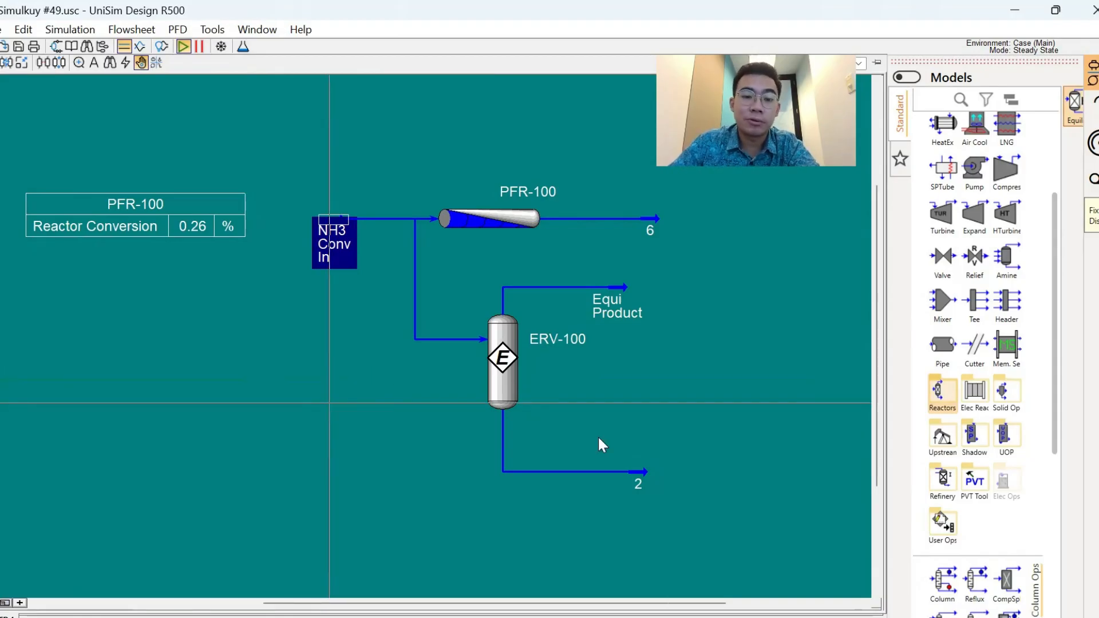
pyautogui.click(532, 427)
# - Consult the factors slide in PowerPoint, return to UniSim Design and open PFR-100's Synthesis-1 reaction set
pyautogui.hotkey('alt', 'Tab')
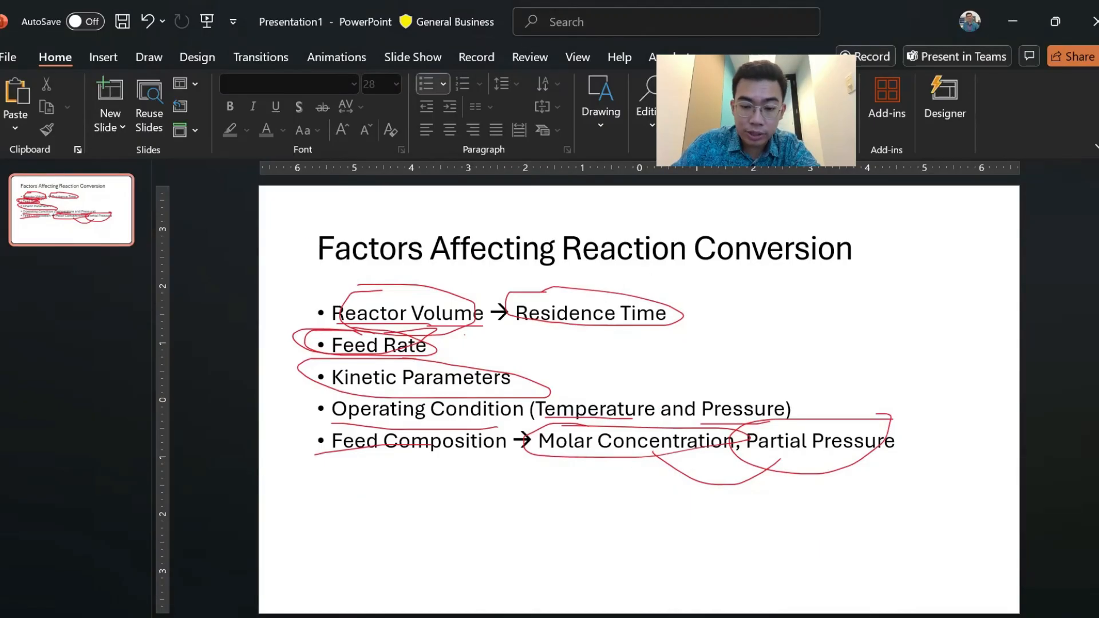
pyautogui.hotkey('alt', 'Tab')
pyautogui.doubleClick(481, 218)
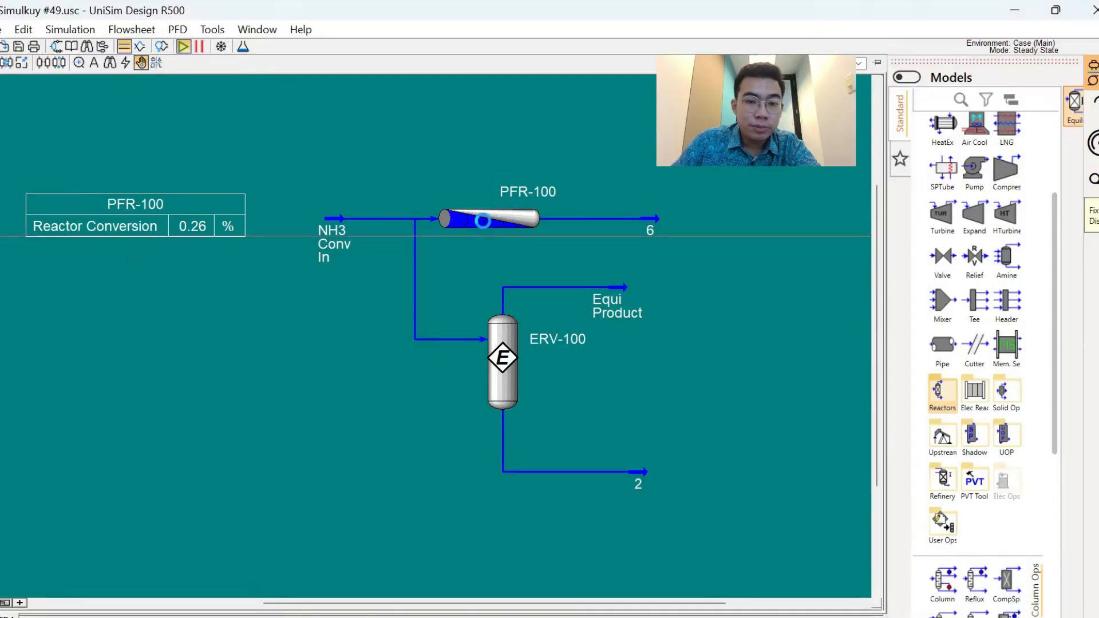
pyautogui.click(179, 397)
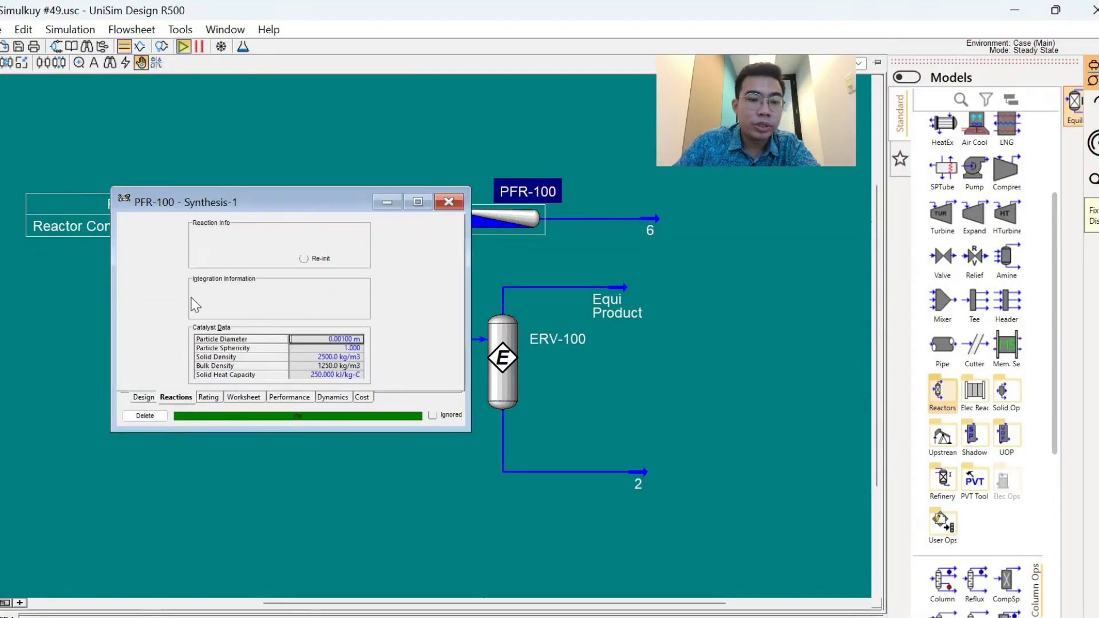
pyautogui.click(331, 234)
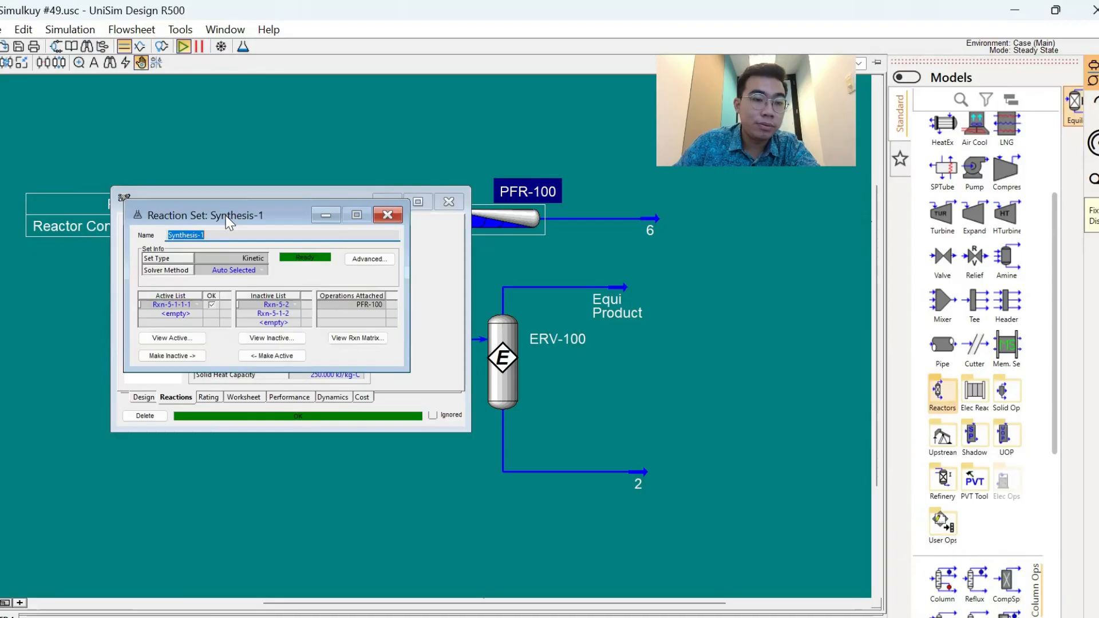
pyautogui.click(449, 202)
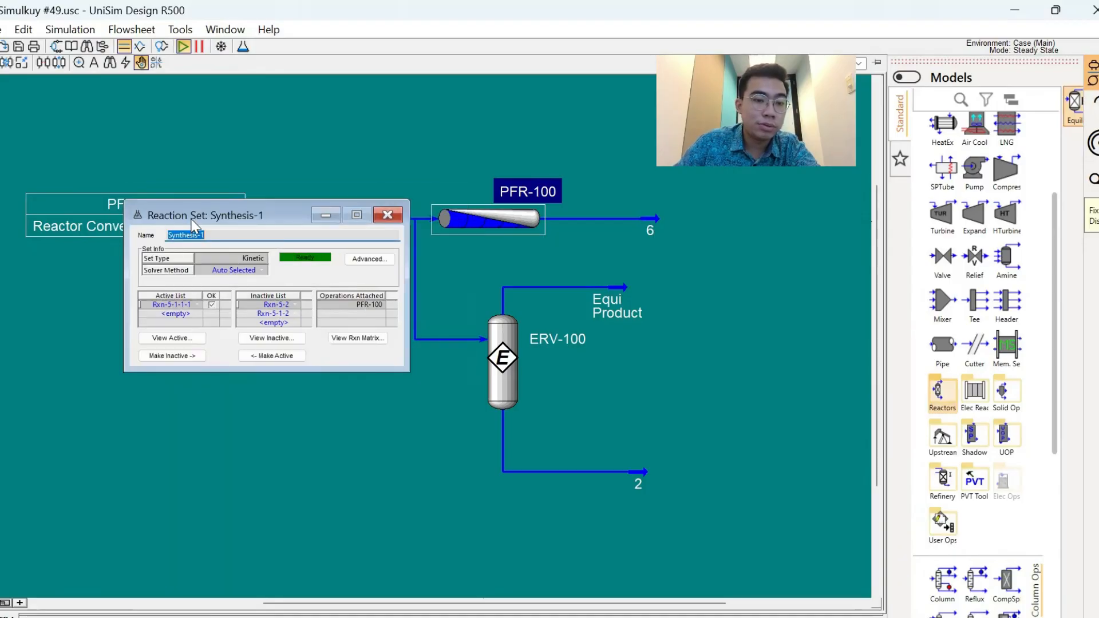
# - Open the active kinetic reaction Rxn-5-1-1-1 of the set and show its forward and reverse rate parameters
pyautogui.moveTo(192, 220); pyautogui.dragTo(134, 313)
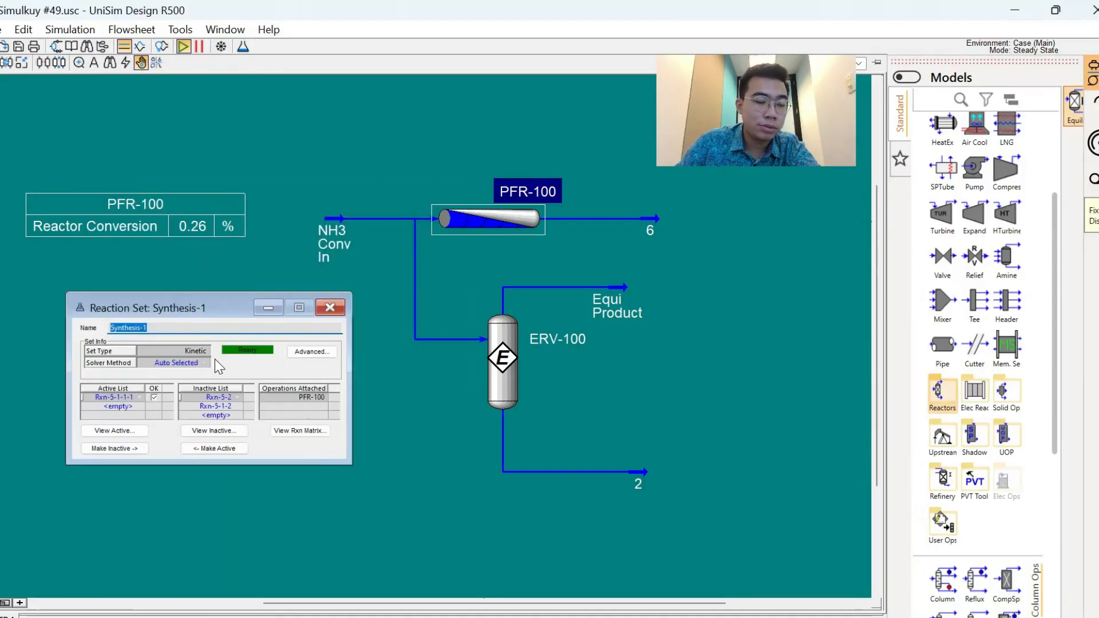
pyautogui.doubleClick(114, 397)
pyautogui.moveTo(230, 240); pyautogui.dragTo(140, 241)
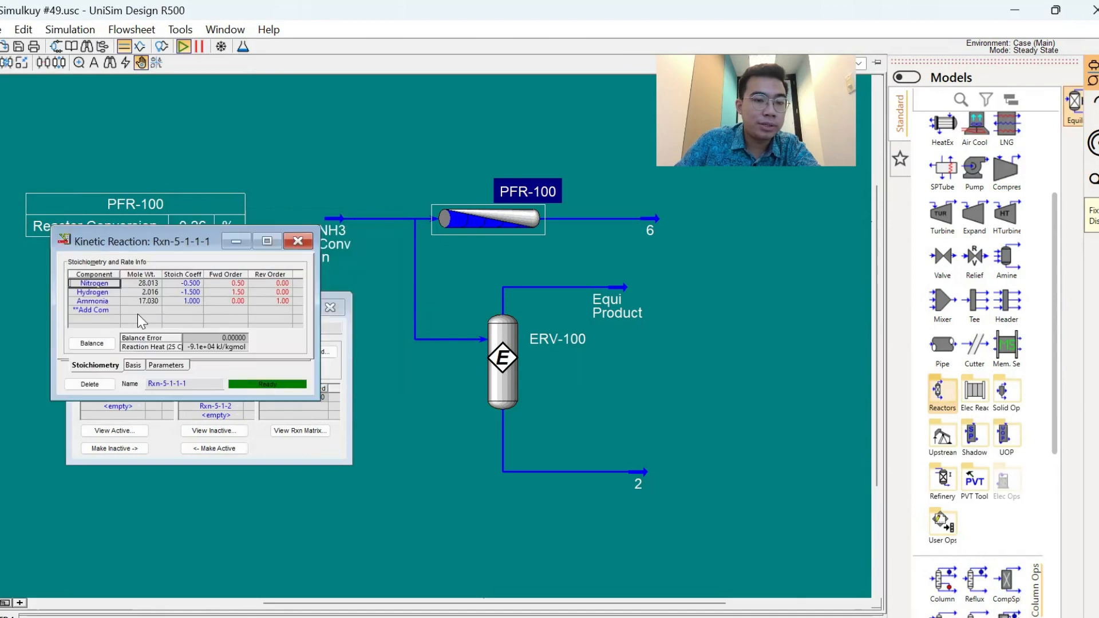
pyautogui.click(154, 363)
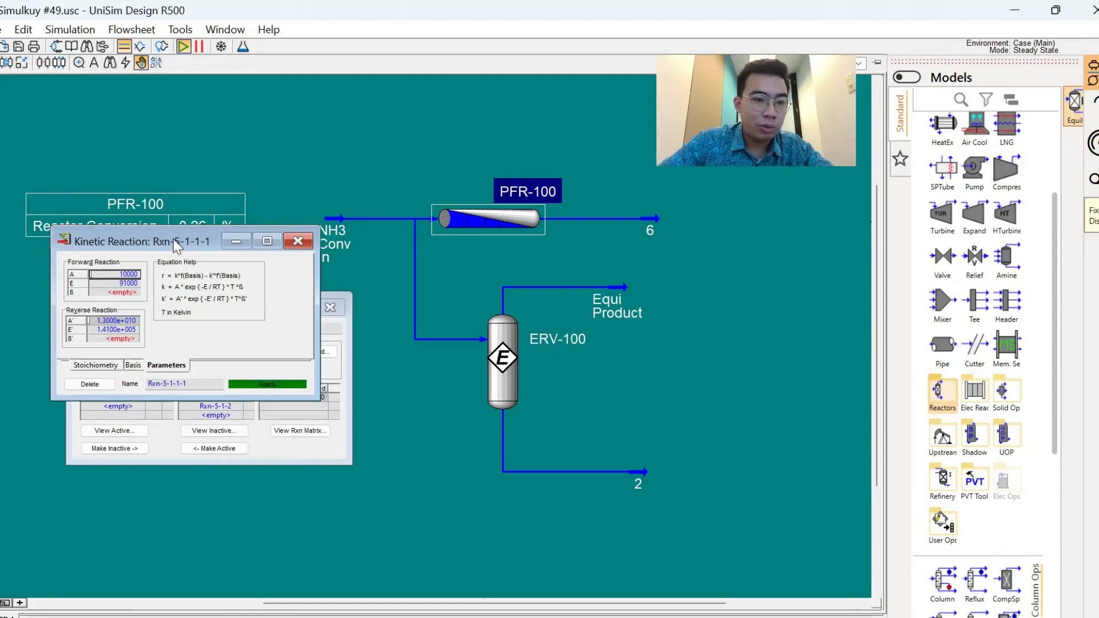
pyautogui.moveTo(174, 245); pyautogui.dragTo(167, 358)
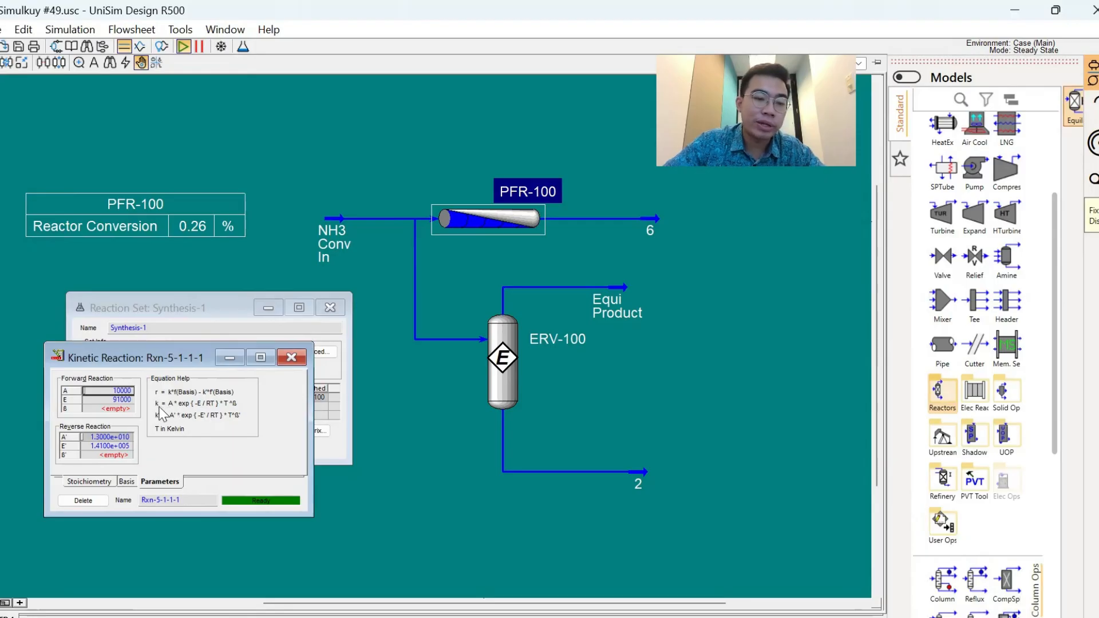
# - Try a forward reaction factor A of 15000 for Rxn-5-1-1-1 and set it back to 10000
pyautogui.write('15')
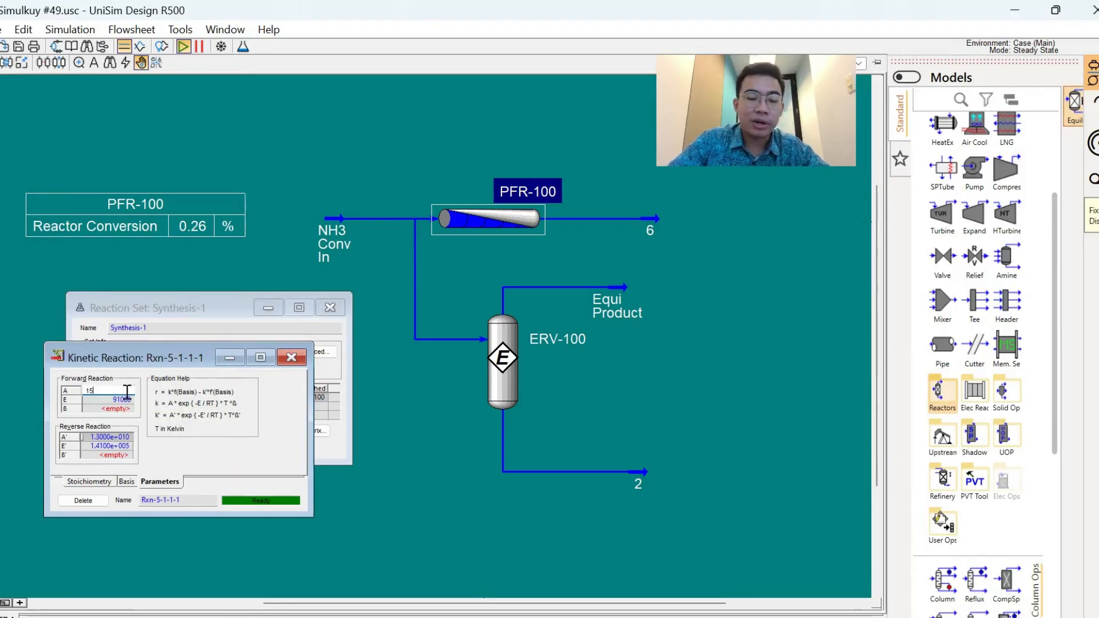
pyautogui.write('000')
pyautogui.press('Return')
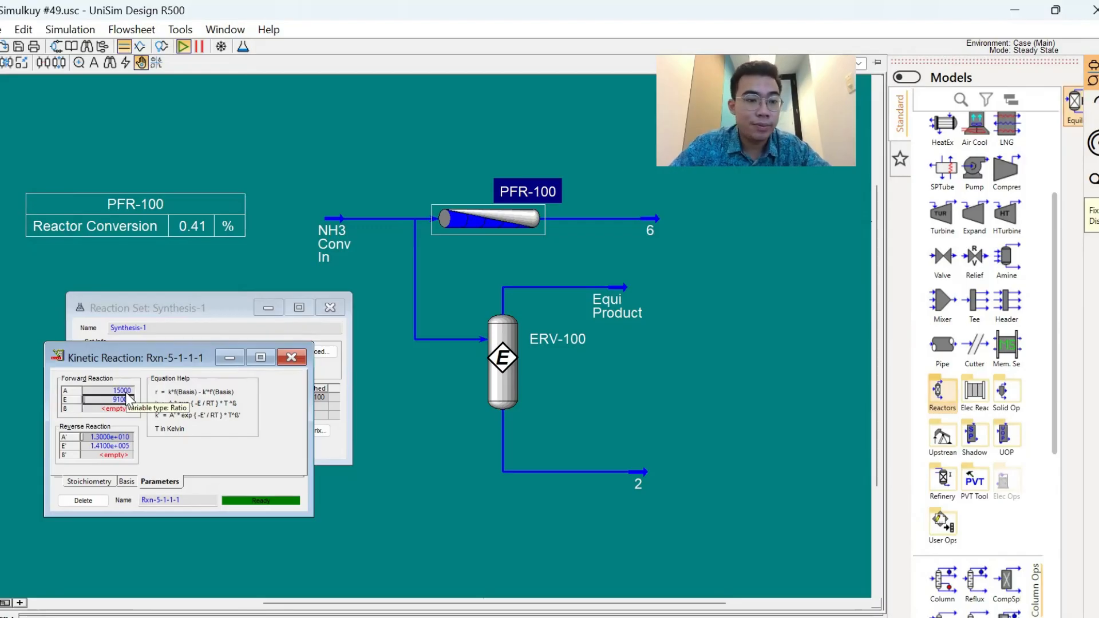
pyautogui.click(125, 392)
pyautogui.write('100')
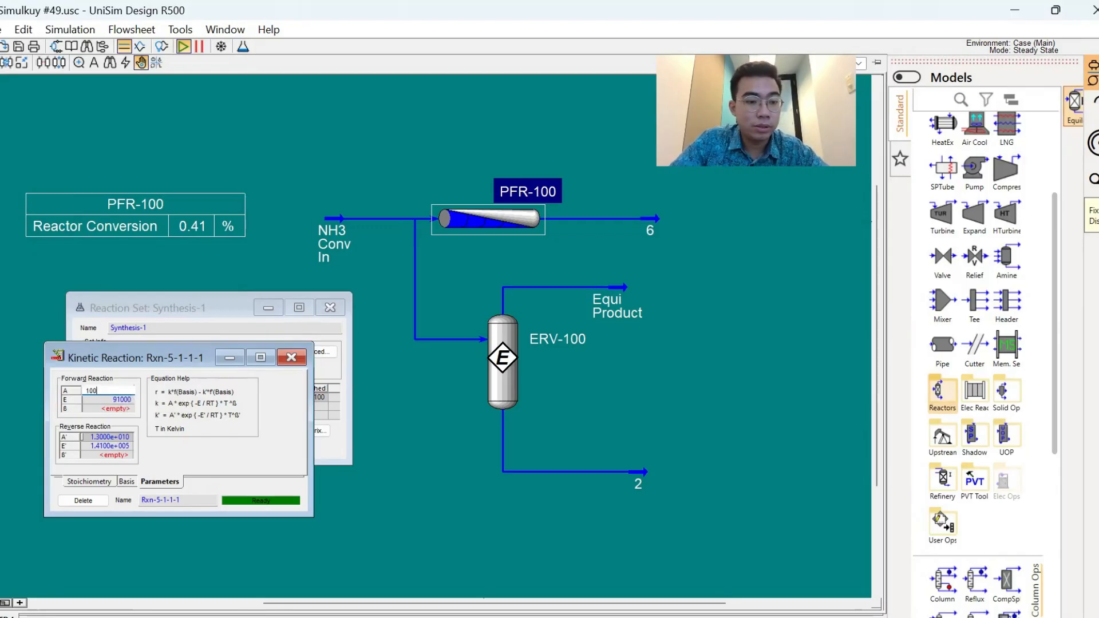
pyautogui.write('00')
pyautogui.press('Return')
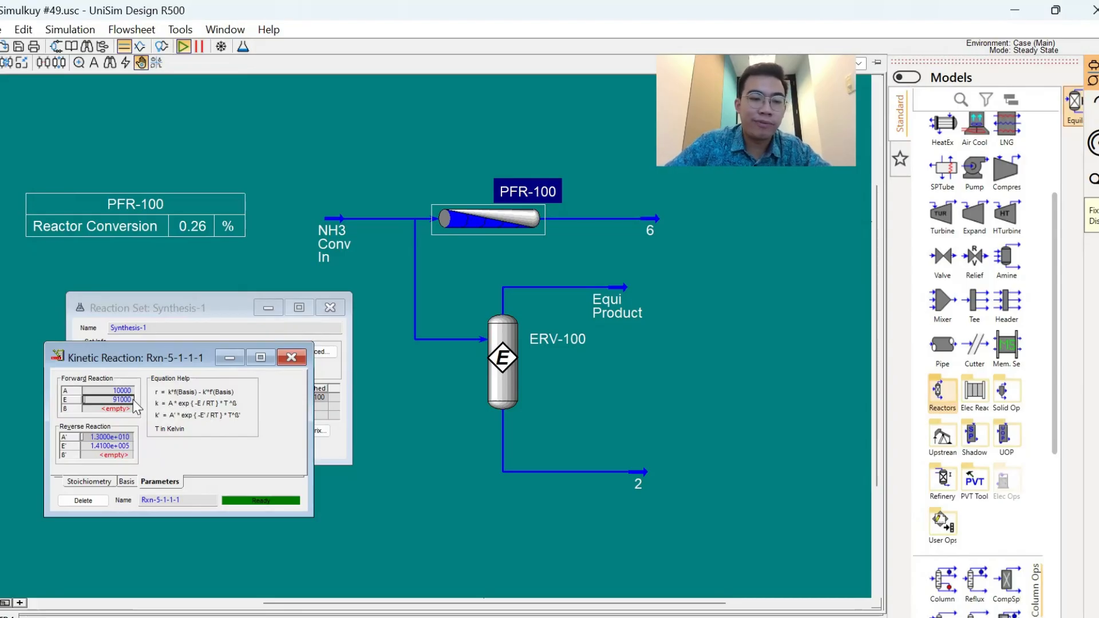
# - Lower the forward activation energy E of Rxn-5-1-1-1 to 60000 kJ/kgmole
pyautogui.moveTo(133, 400)
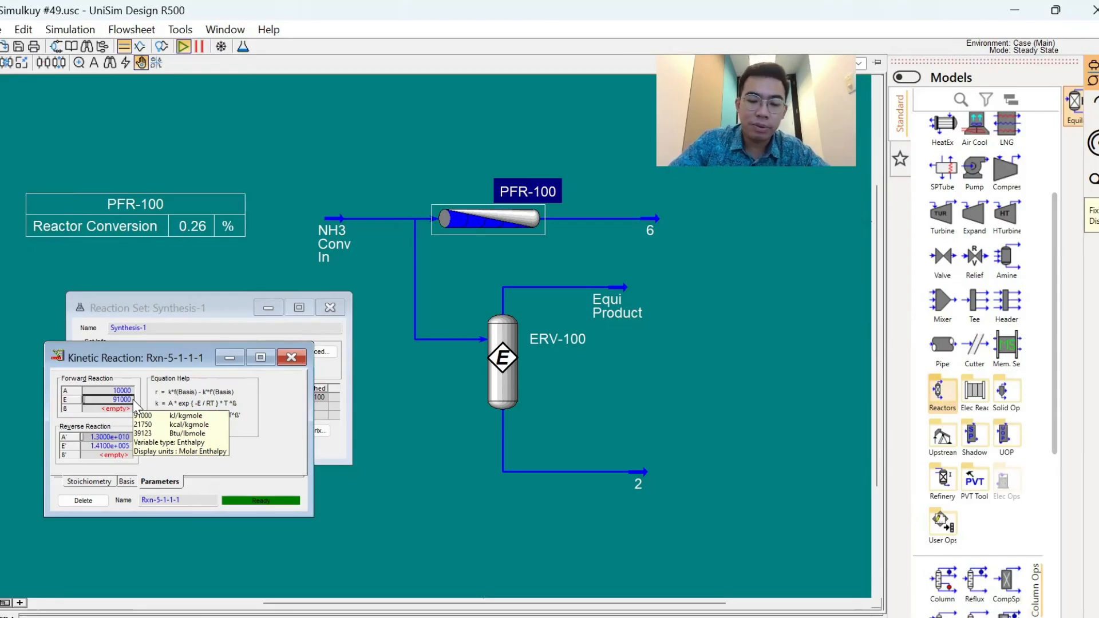
pyautogui.click(109, 400)
pyautogui.write('60')
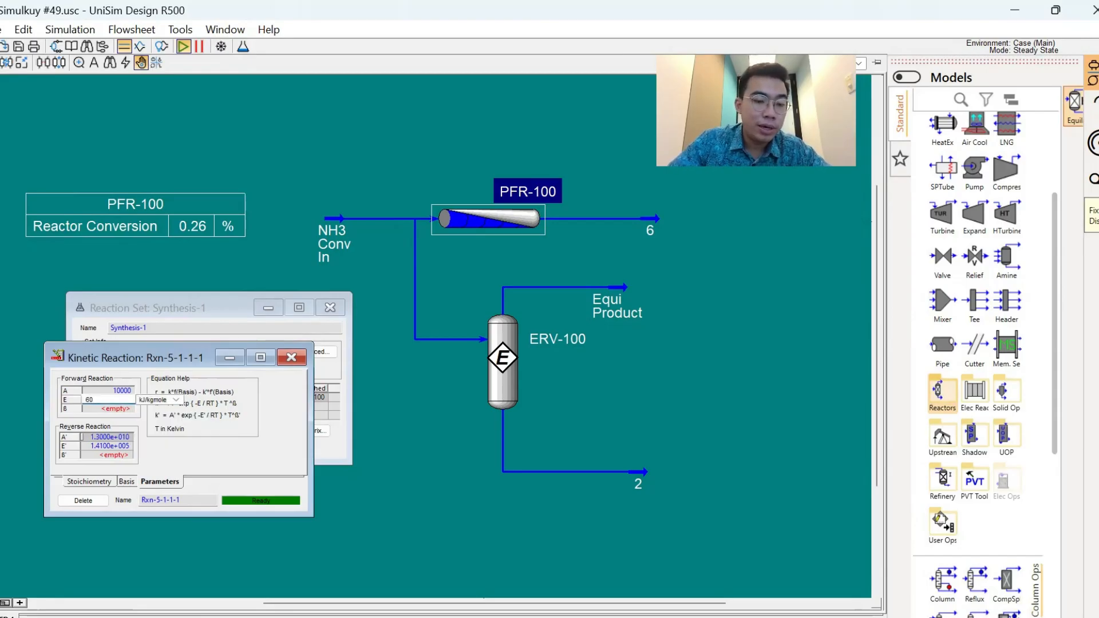
pyautogui.write('000')
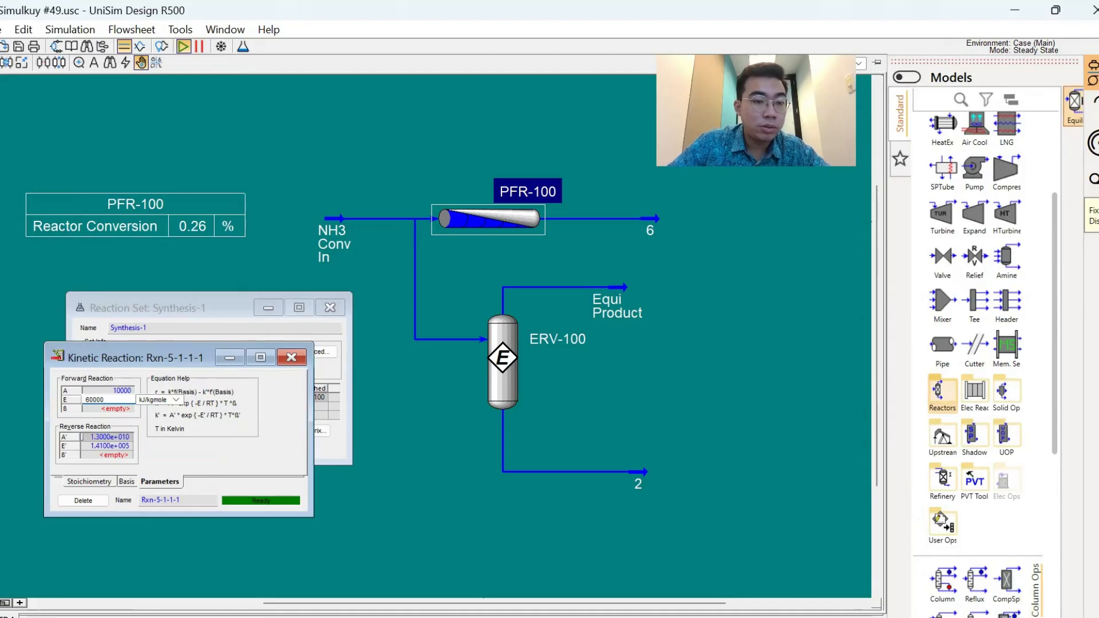
pyautogui.press('Return')
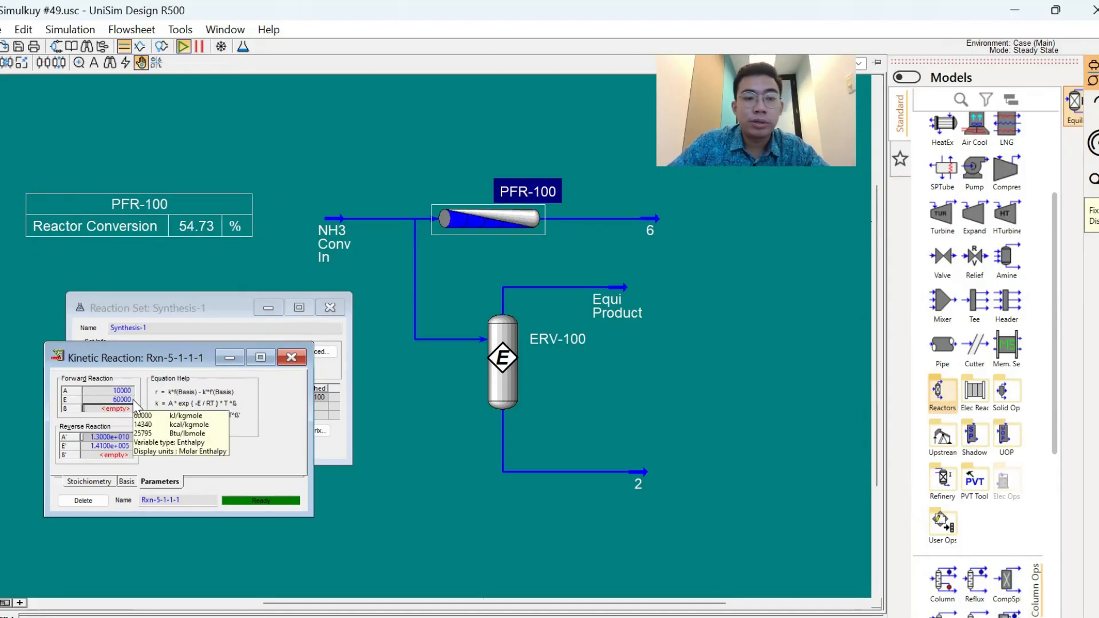
# - Set the forward activation energy E of Rxn-5-1-1-1 to 91000 kJ/kgmole
pyautogui.click(133, 400)
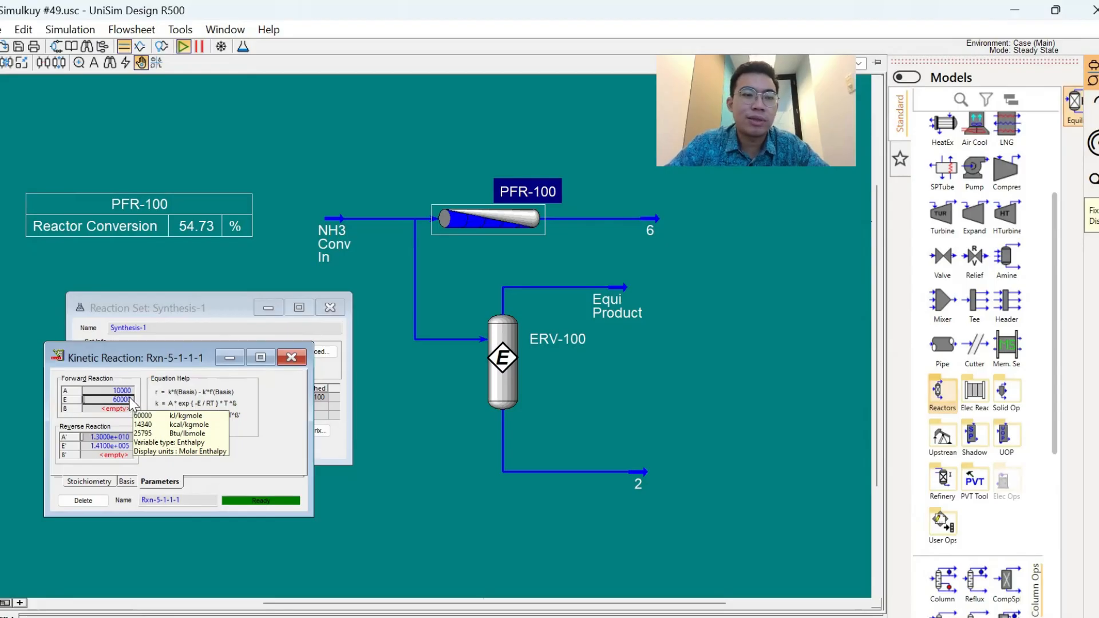
pyautogui.write('91000')
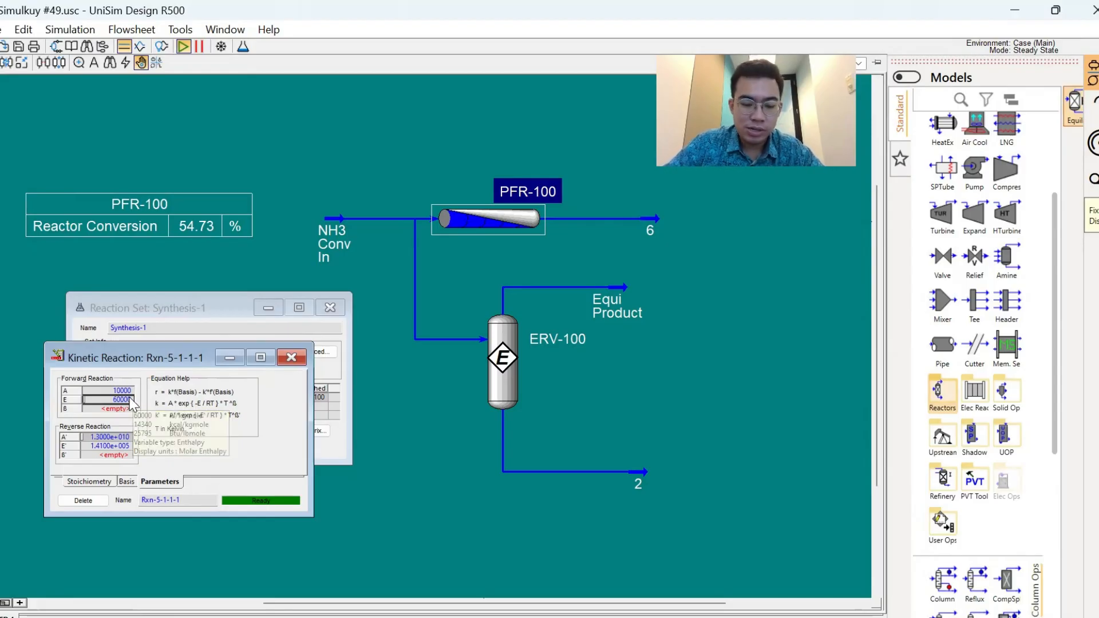
pyautogui.press('Return')
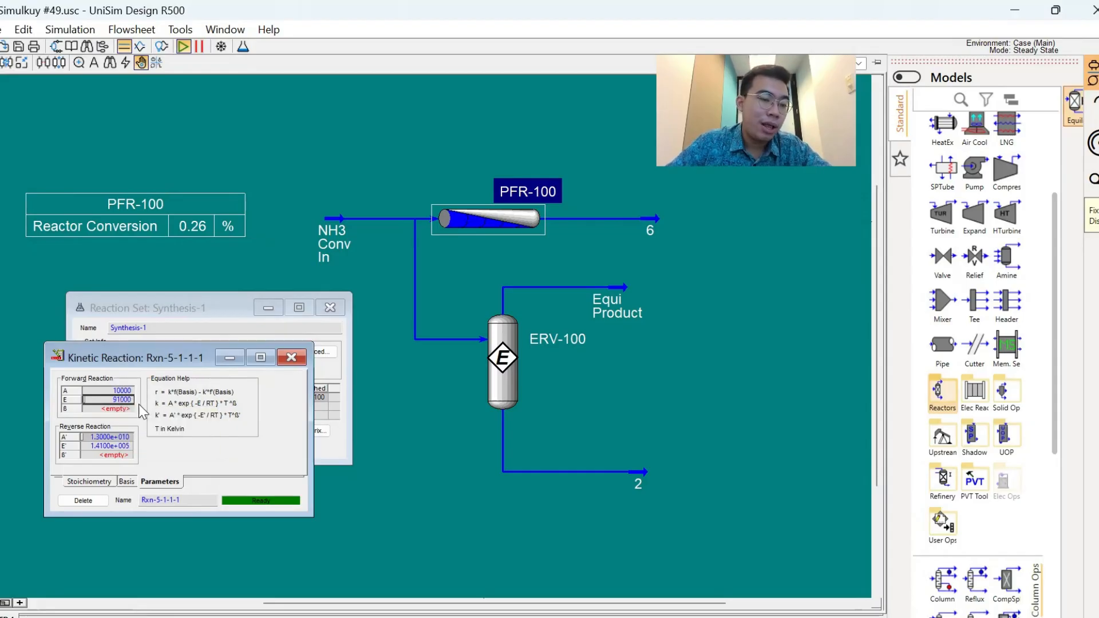
pyautogui.moveTo(132, 401)
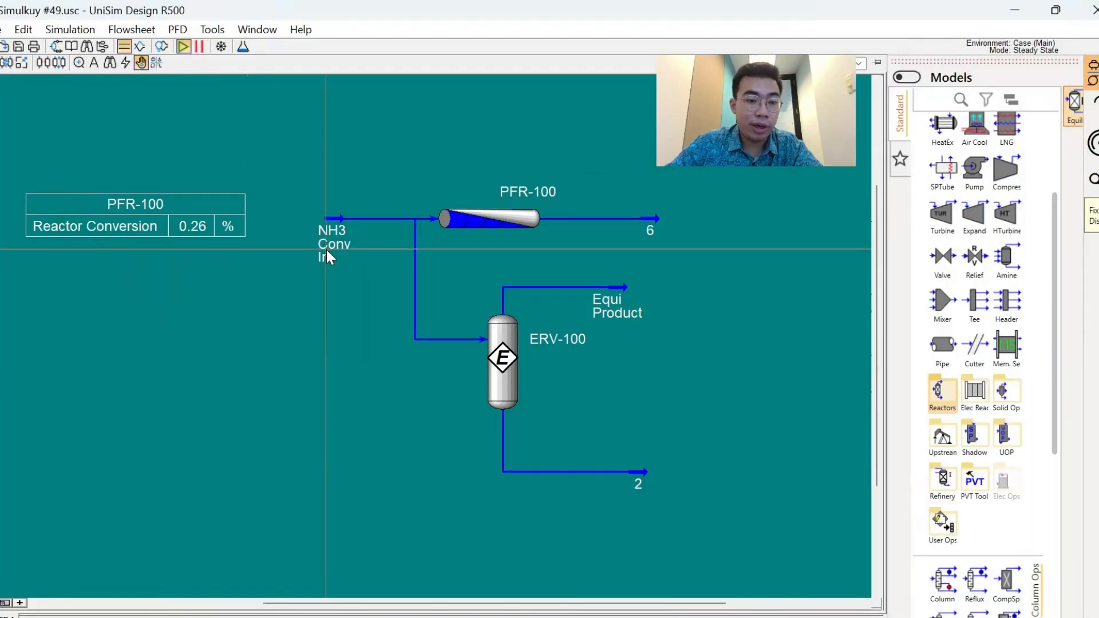
# - Show the NH3 Conv In stream conditions and ERV-100's reaction results side by side, keeping the PFR-100 conversion table in view
pyautogui.doubleClick(326, 250)
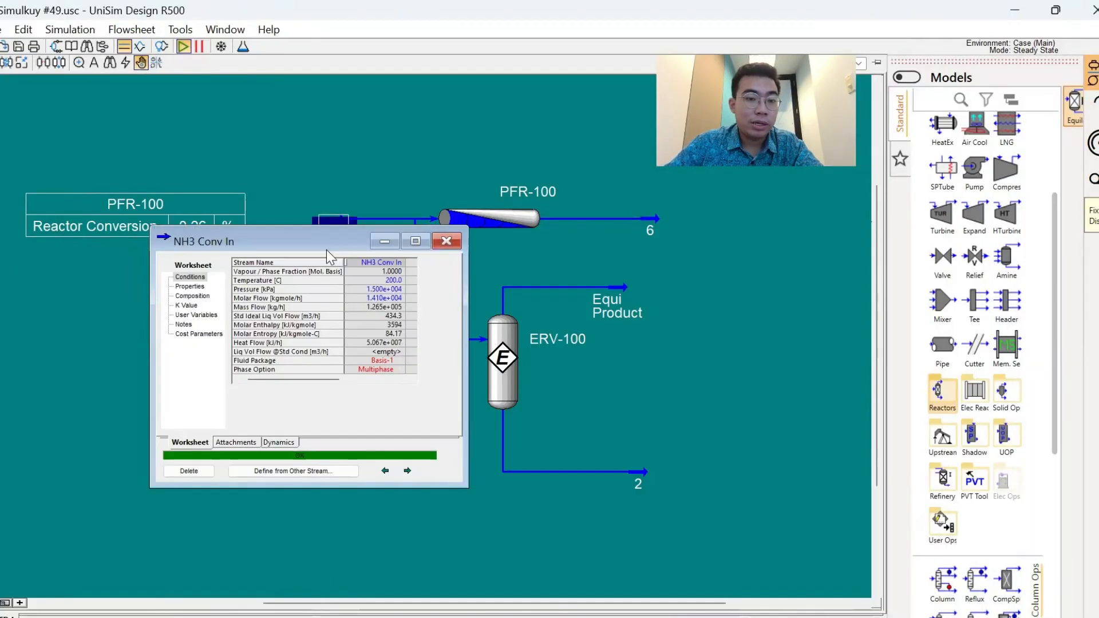
pyautogui.click(387, 280)
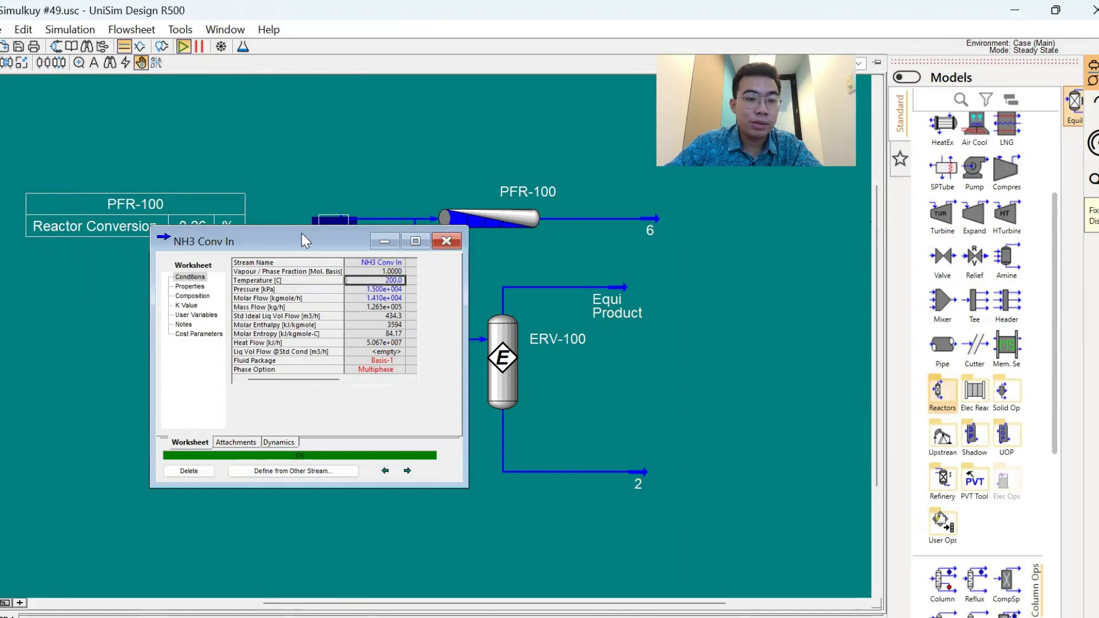
pyautogui.moveTo(306, 240); pyautogui.dragTo(146, 324)
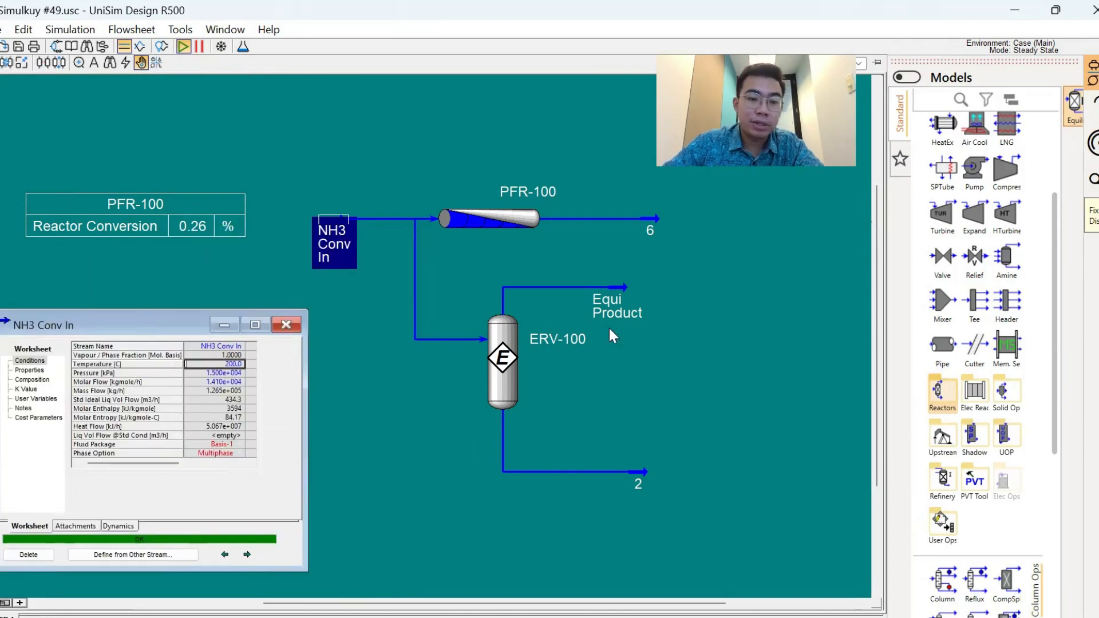
pyautogui.doubleClick(566, 338)
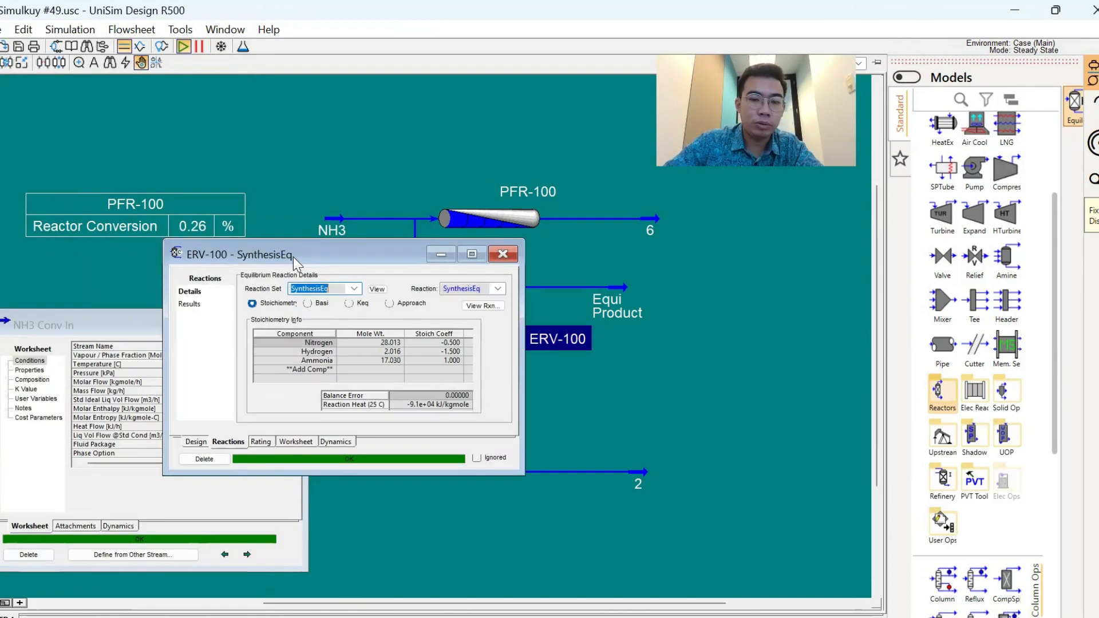
pyautogui.moveTo(293, 256); pyautogui.dragTo(633, 345)
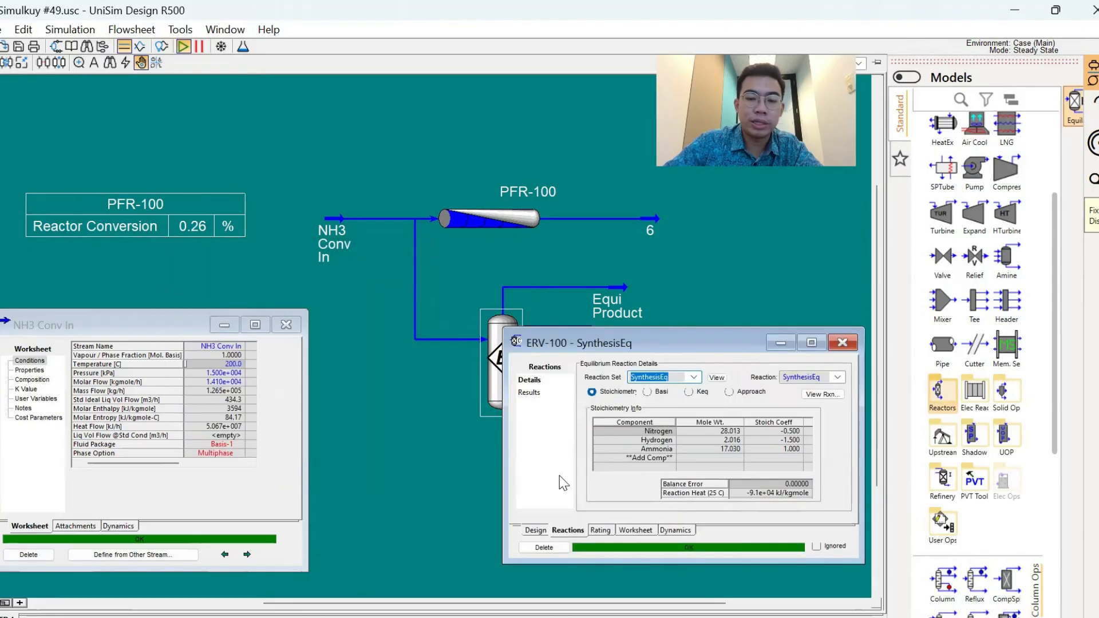
pyautogui.click(529, 393)
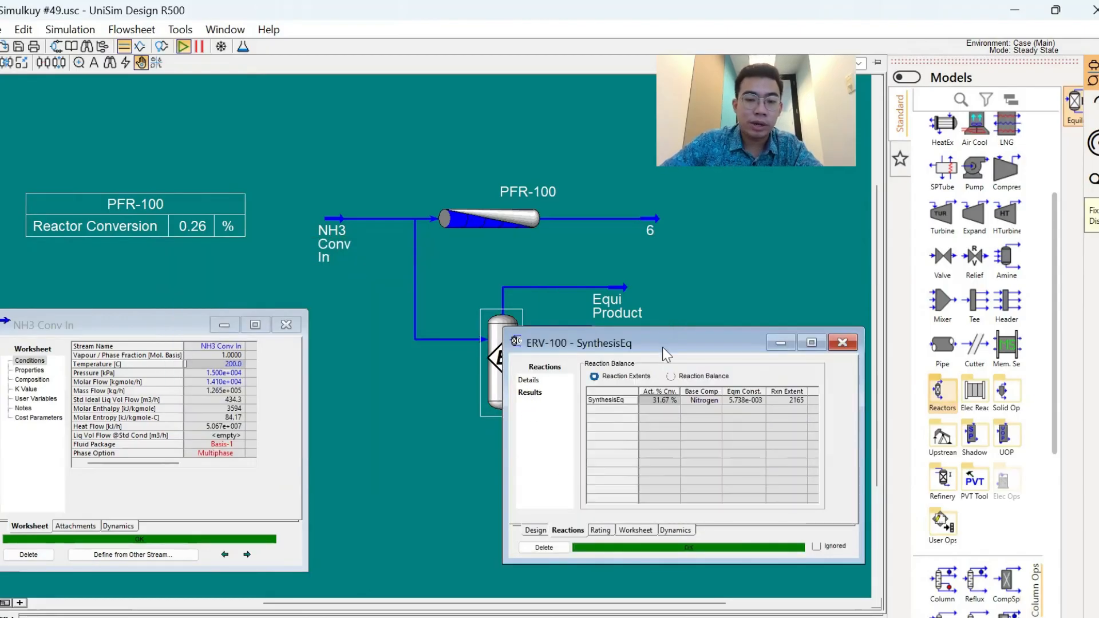
pyautogui.moveTo(662, 347); pyautogui.dragTo(664, 395)
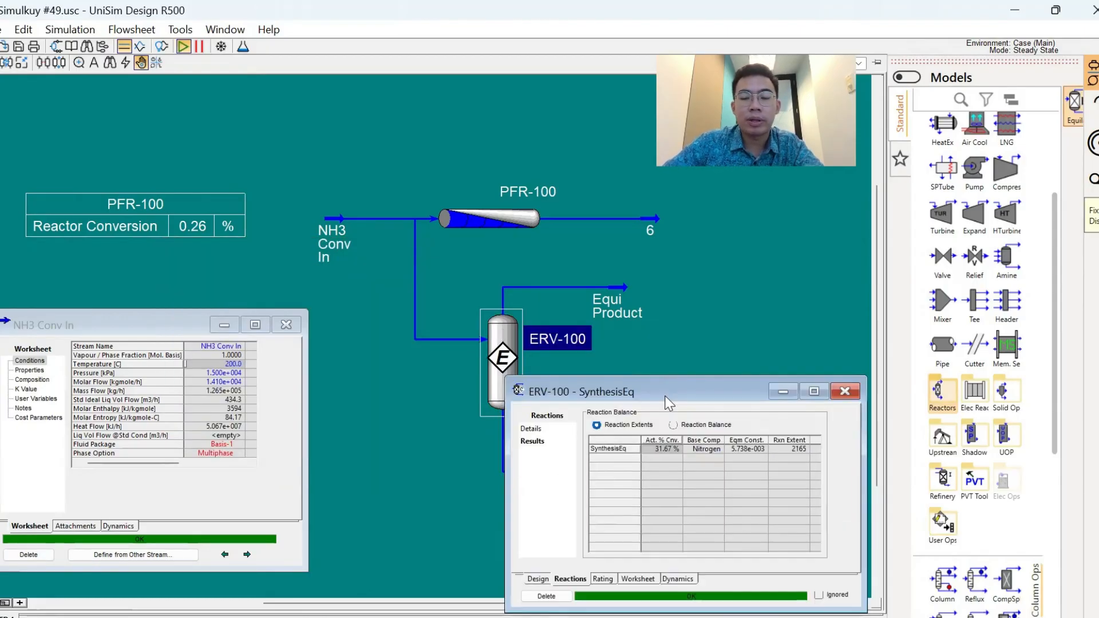
# - Set the NH3 Conv In temperature to 250 °C and compare the conversions of PFR-100 and ERV-100
pyautogui.click(240, 365)
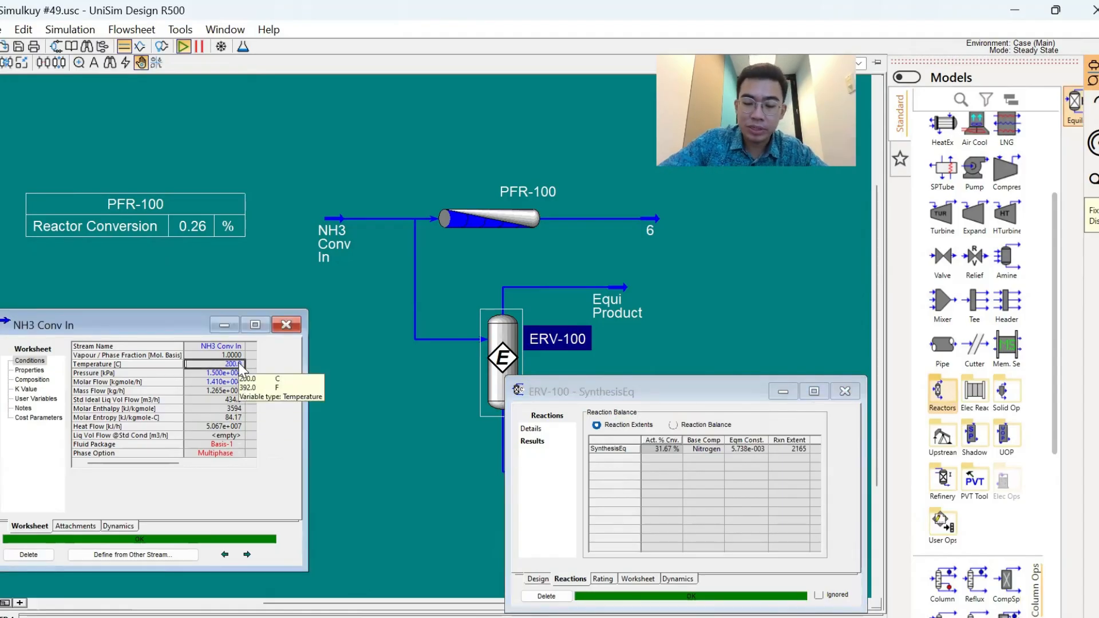
pyautogui.write('250')
pyautogui.press('Return')
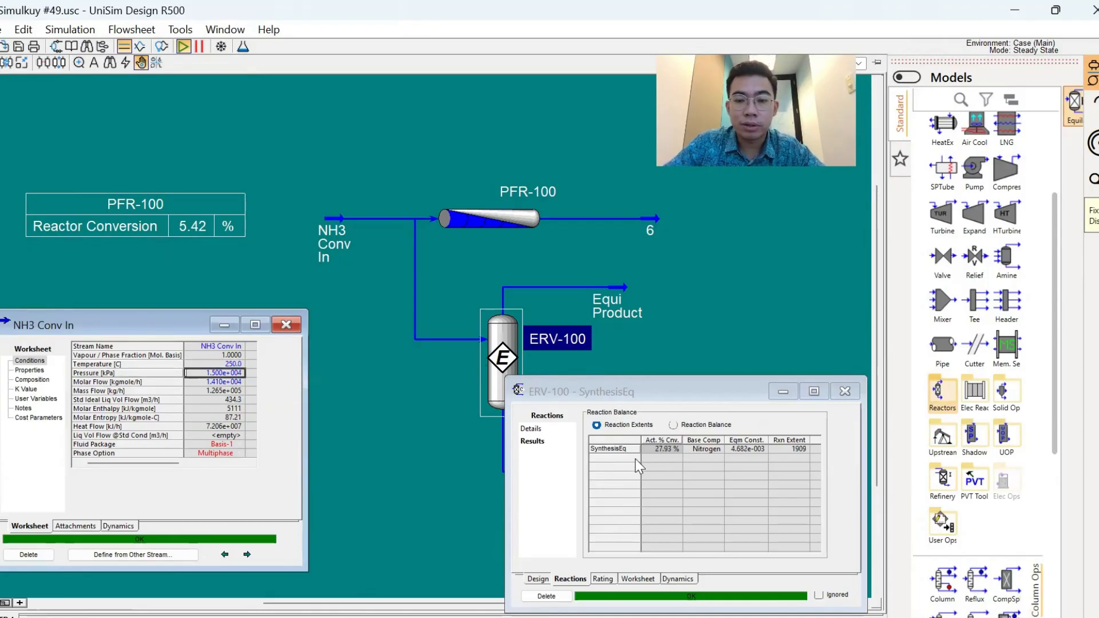
pyautogui.click(648, 451)
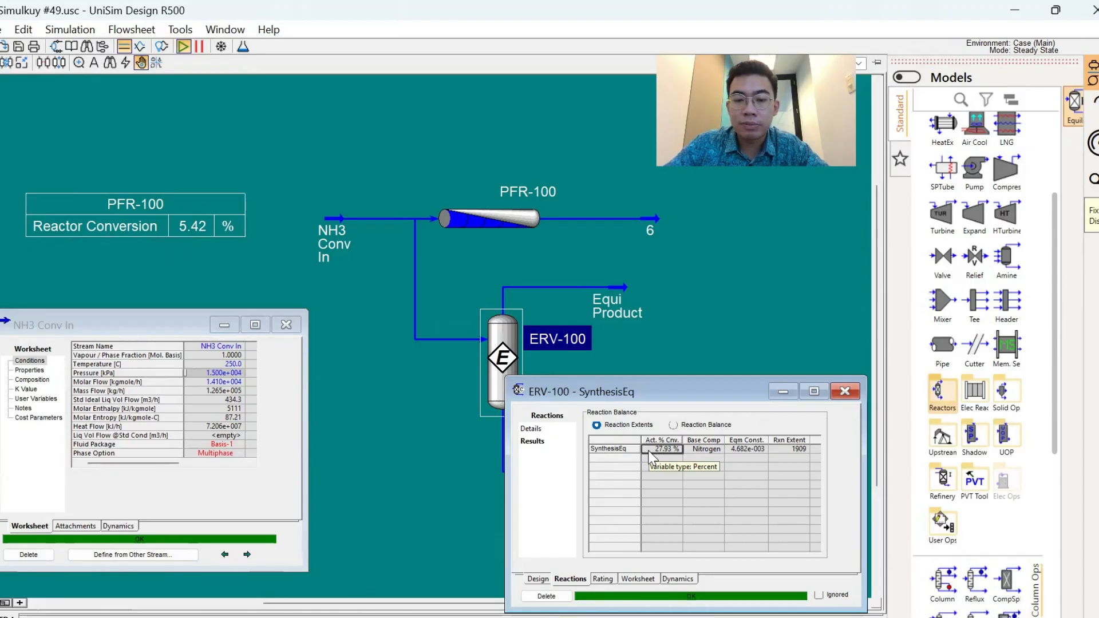
pyautogui.click(245, 219)
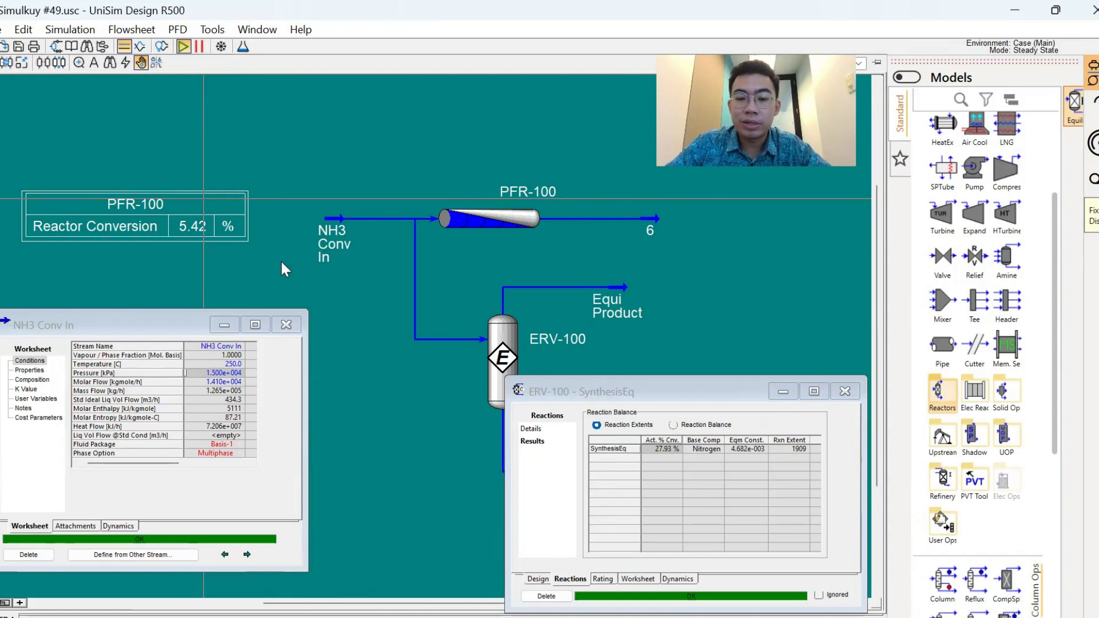
pyautogui.click(676, 448)
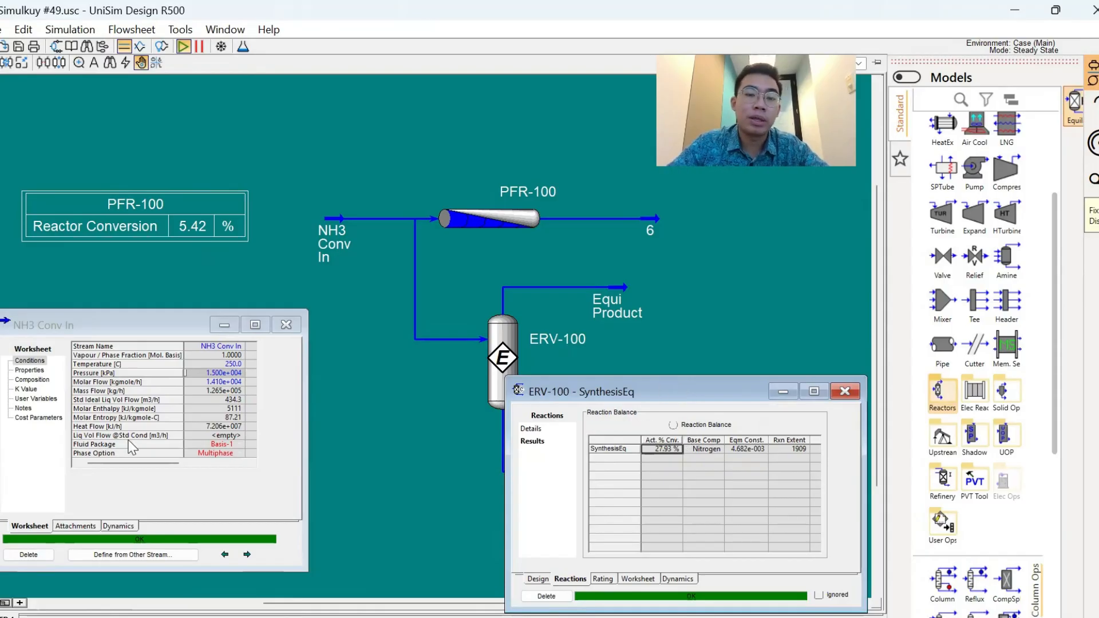
pyautogui.click(176, 235)
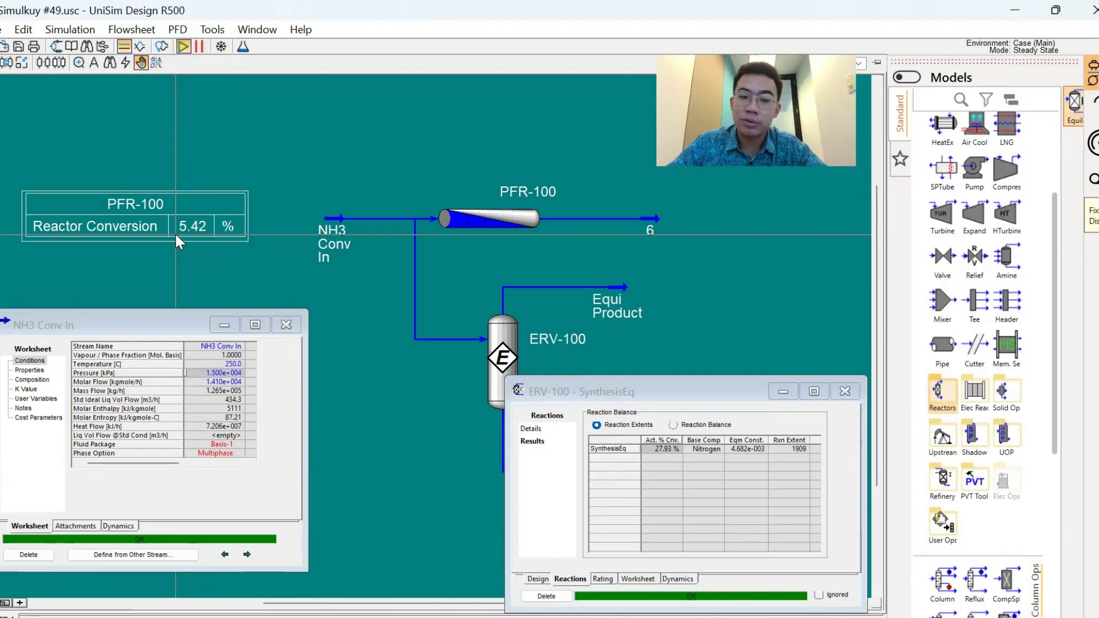
# - Return the NH3 Conv In temperature to 200 °C
pyautogui.click(197, 359)
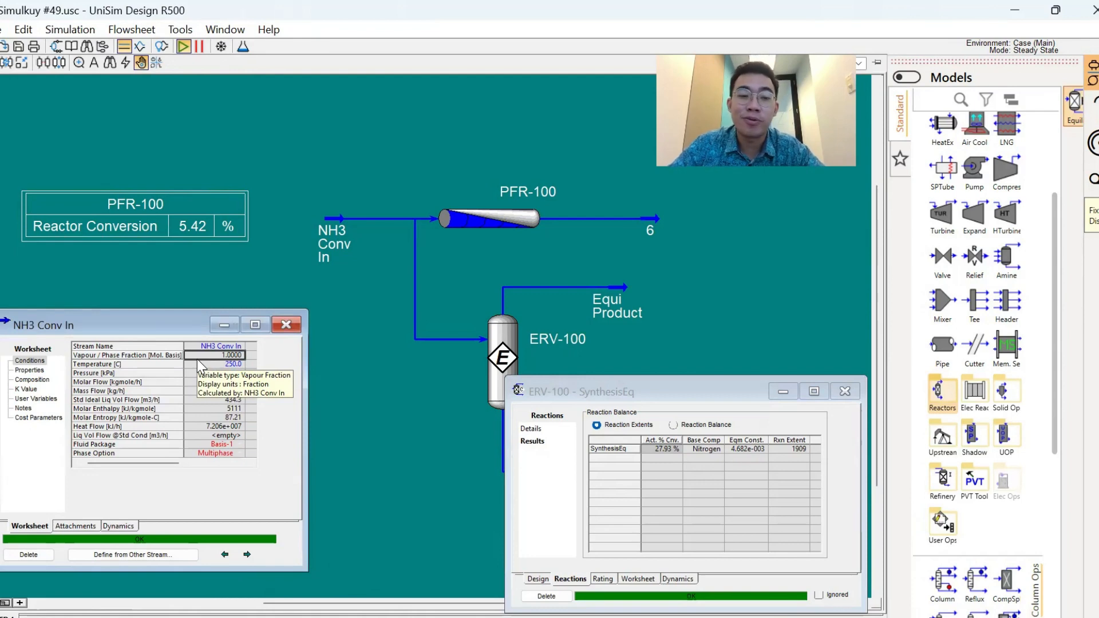
pyautogui.press('Down')
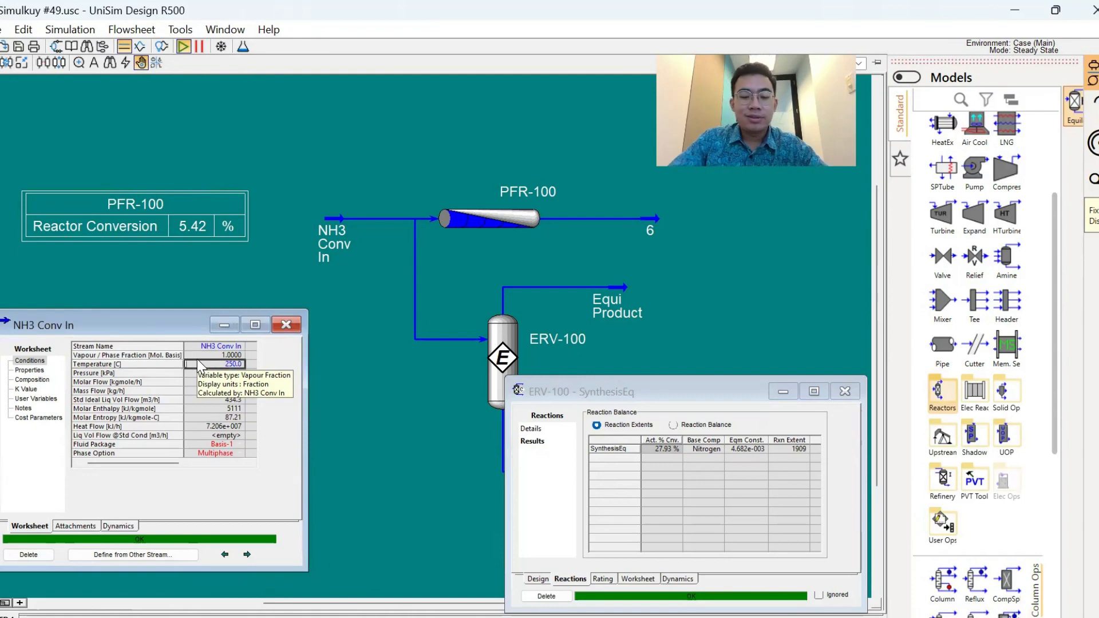
pyautogui.write('200')
pyautogui.press('Return')
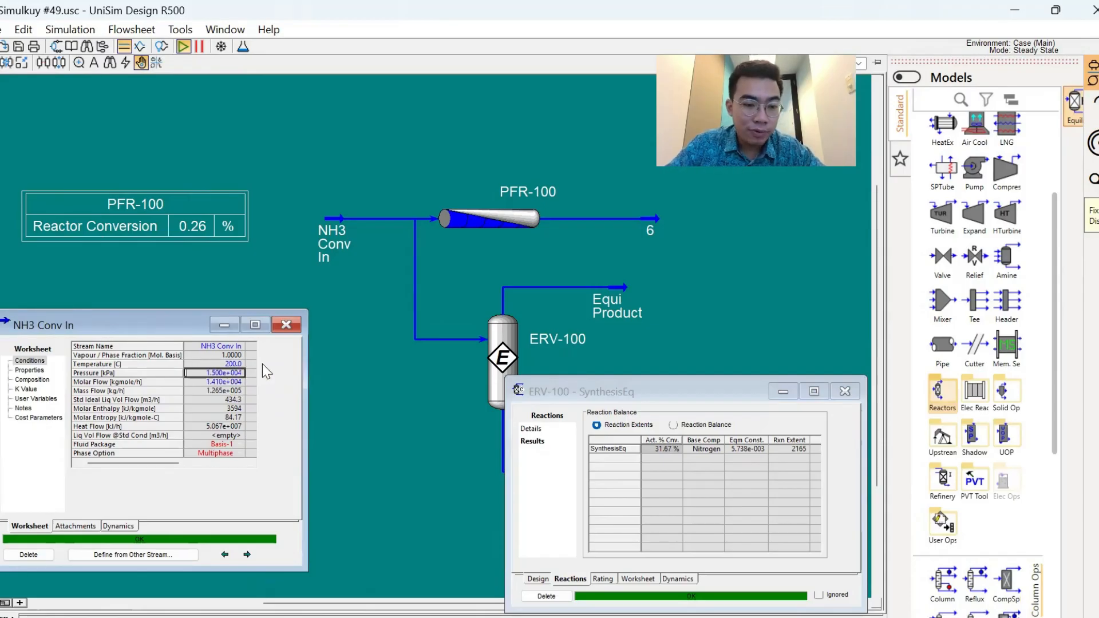
# - Set the NH3 Conv In pressure to 10000 kPa and check the conversion of both reactors
pyautogui.write('10000')
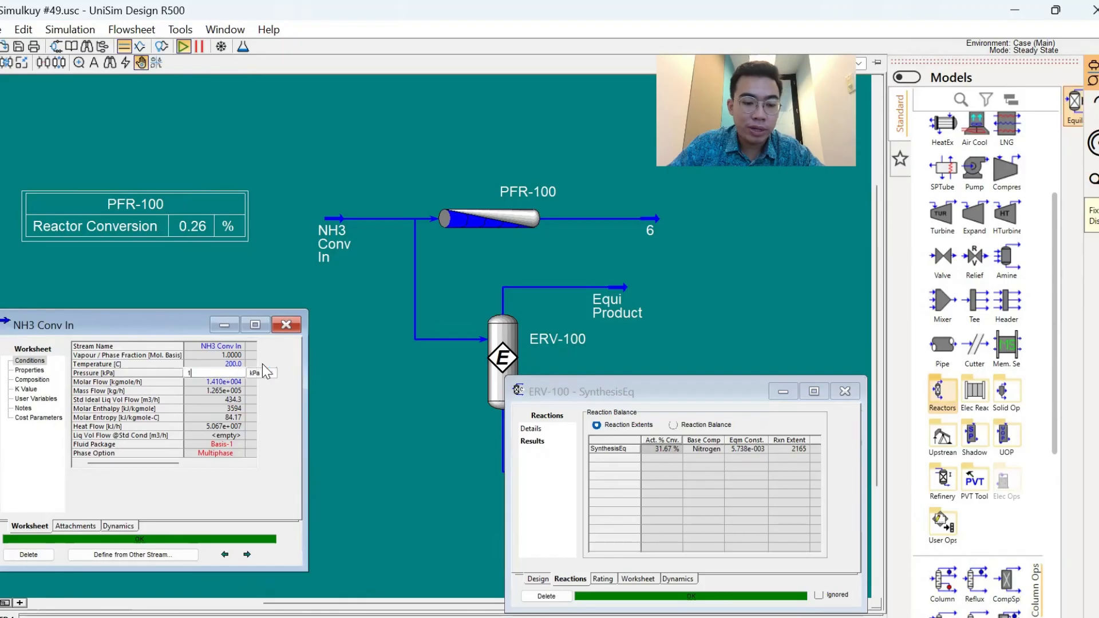
pyautogui.press('Return')
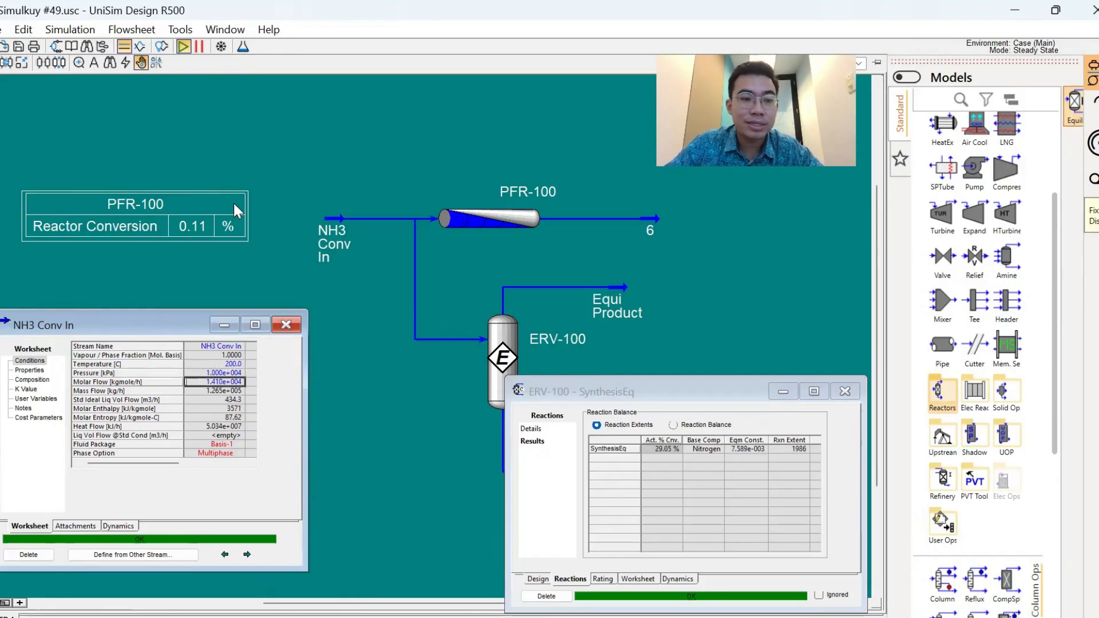
pyautogui.click(668, 451)
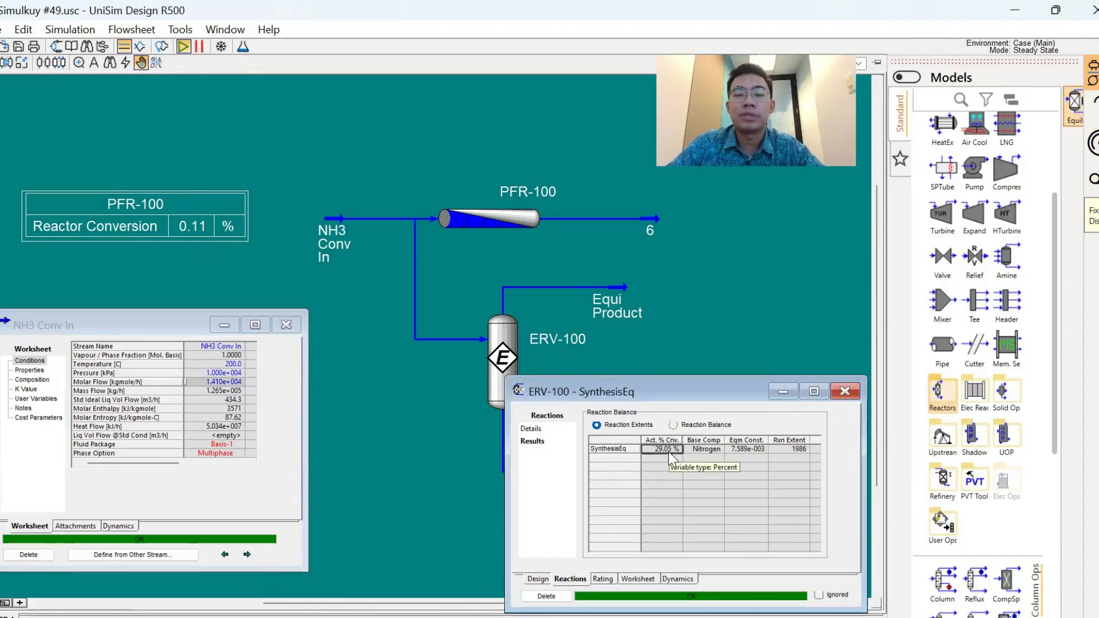
pyautogui.click(253, 280)
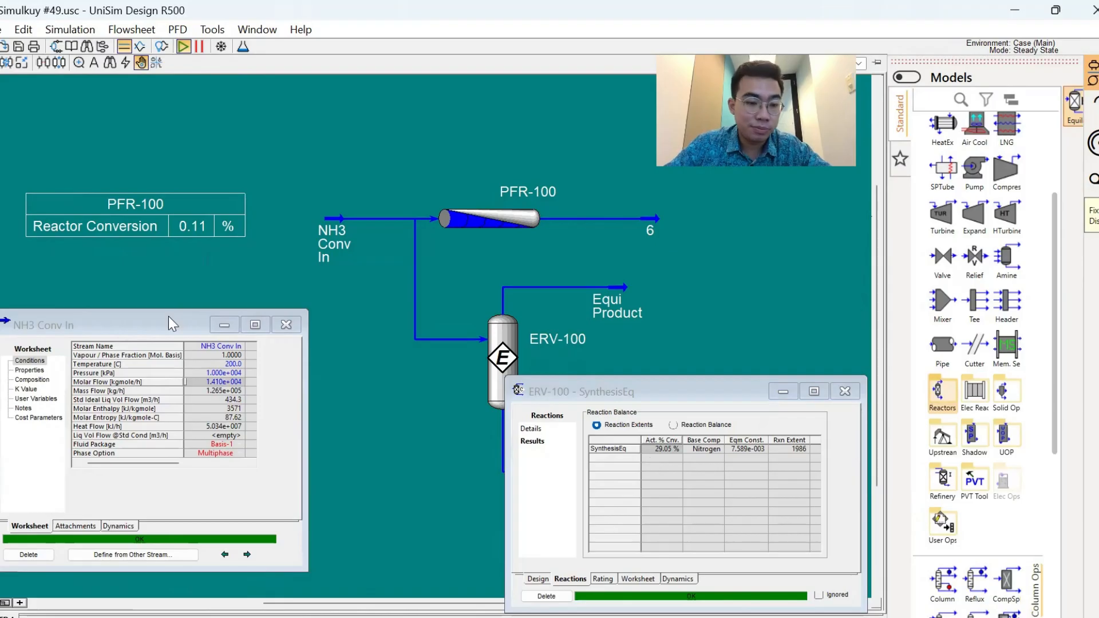
# - Raise the NH3 Conv In pressure to 20000 kPa
pyautogui.click(221, 373)
pyautogui.write('2.000e+0')
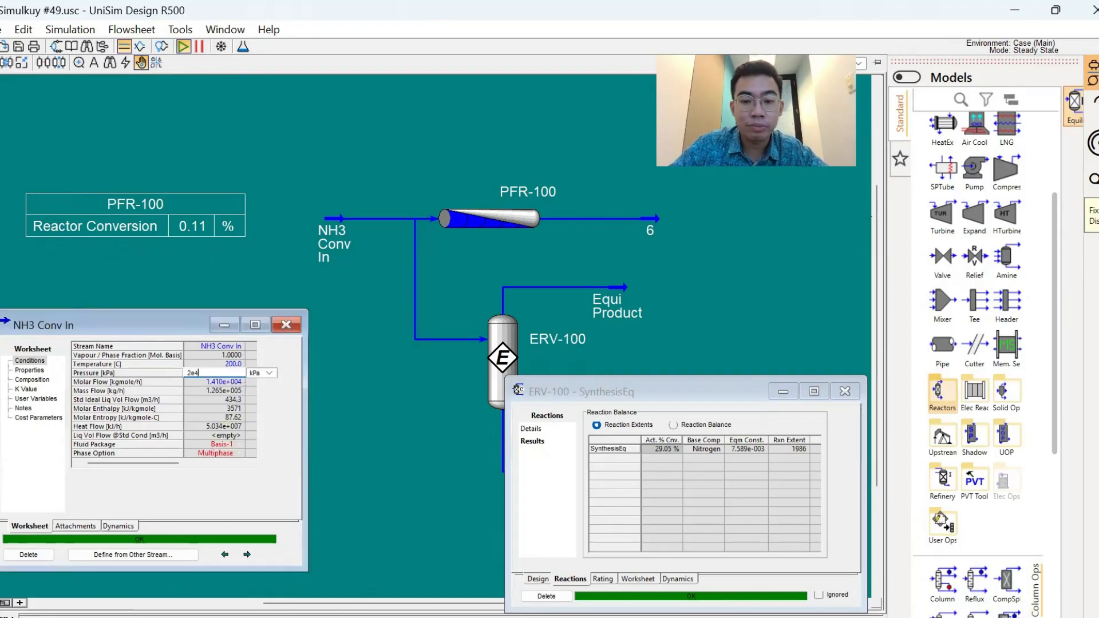
pyautogui.press('Return')
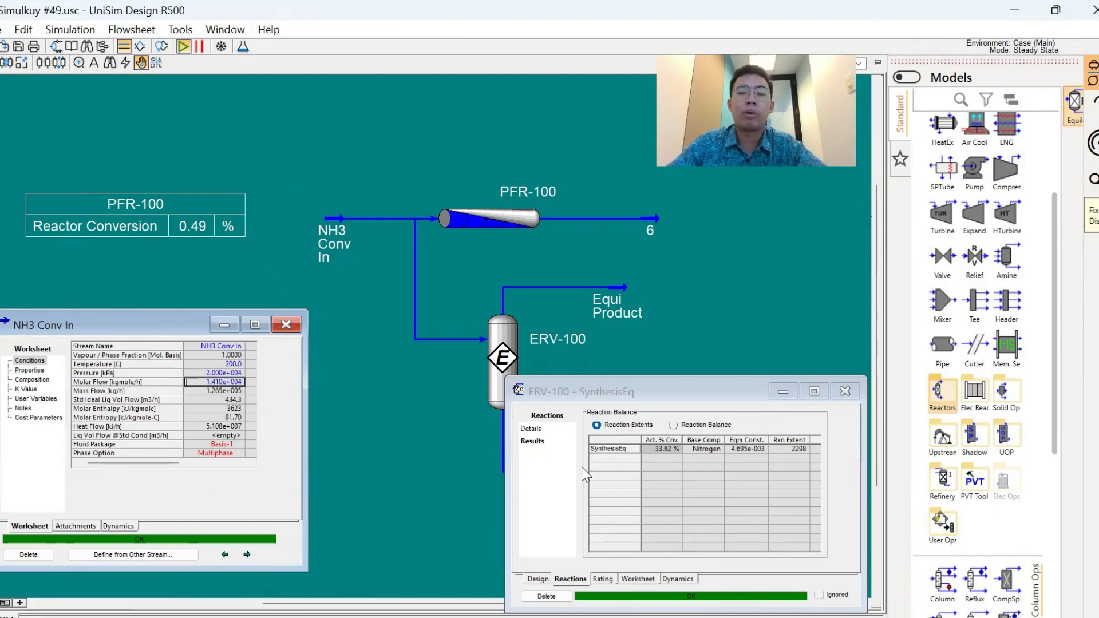
# - Consult the factors slide in PowerPoint, return to UniSim Design and show the composition of the NH3 Conv In stream
pyautogui.hotkey('alt', 'Tab')
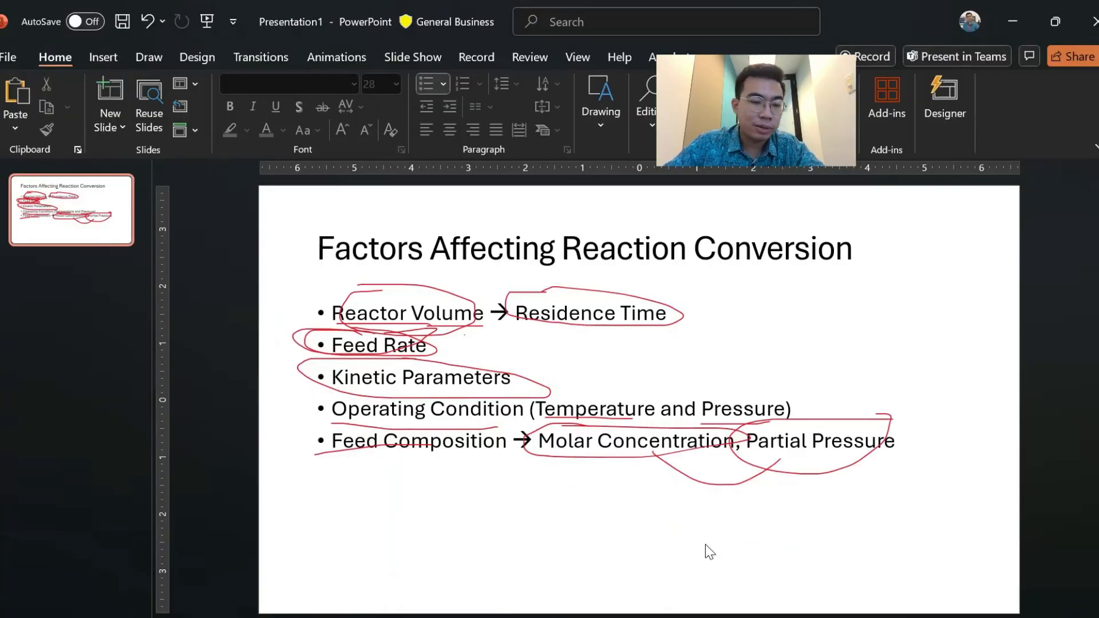
pyautogui.hotkey('alt', 'Tab')
pyautogui.click(341, 219)
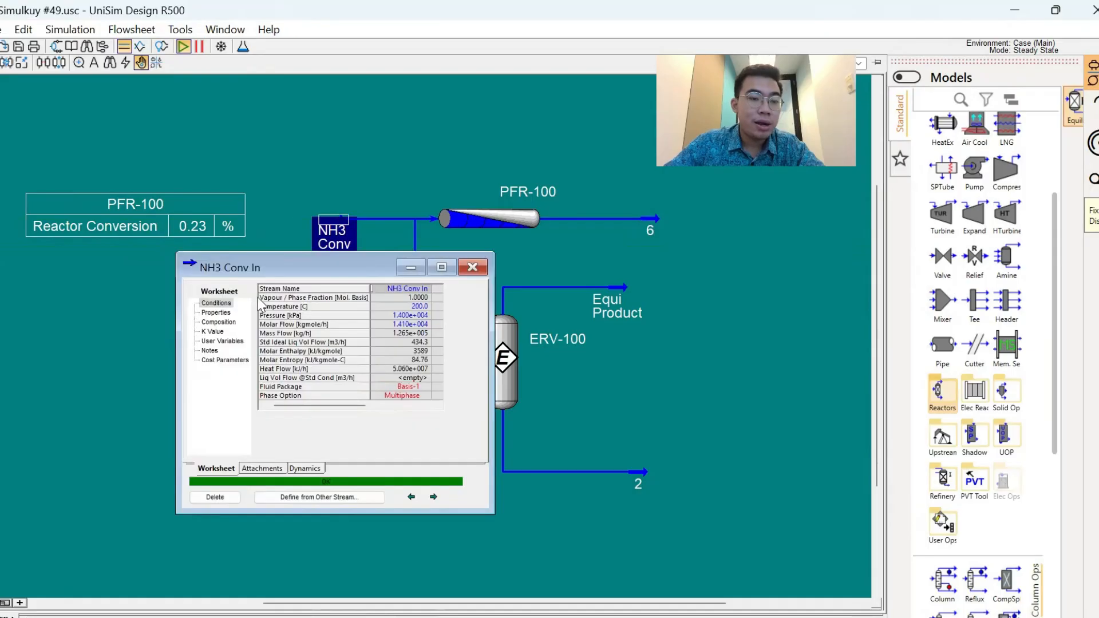
pyautogui.click(229, 321)
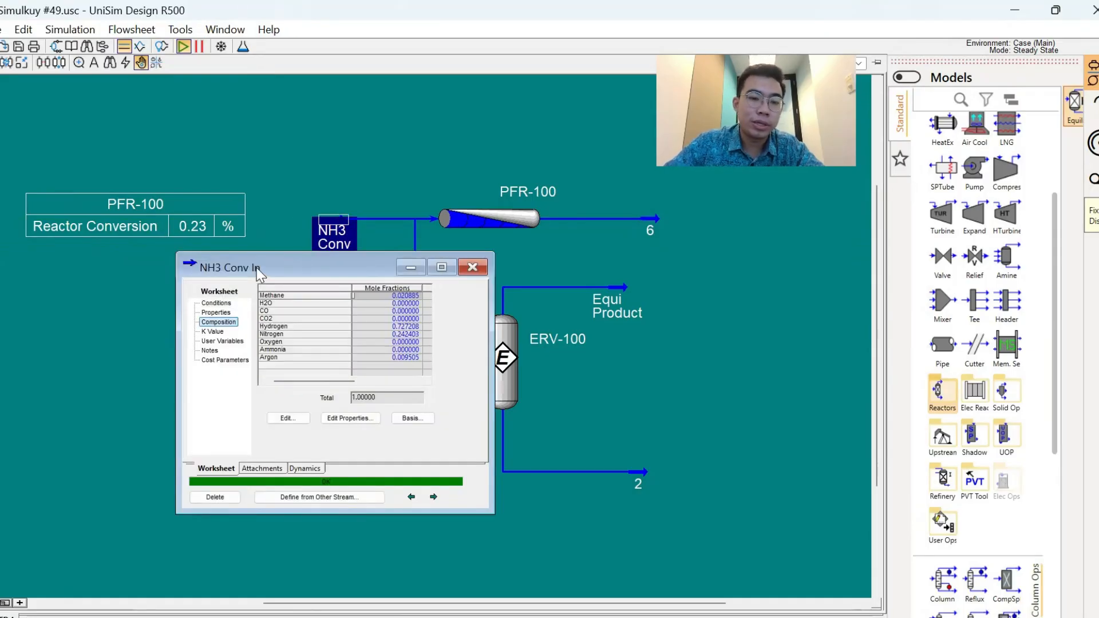
pyautogui.moveTo(257, 268); pyautogui.dragTo(108, 248)
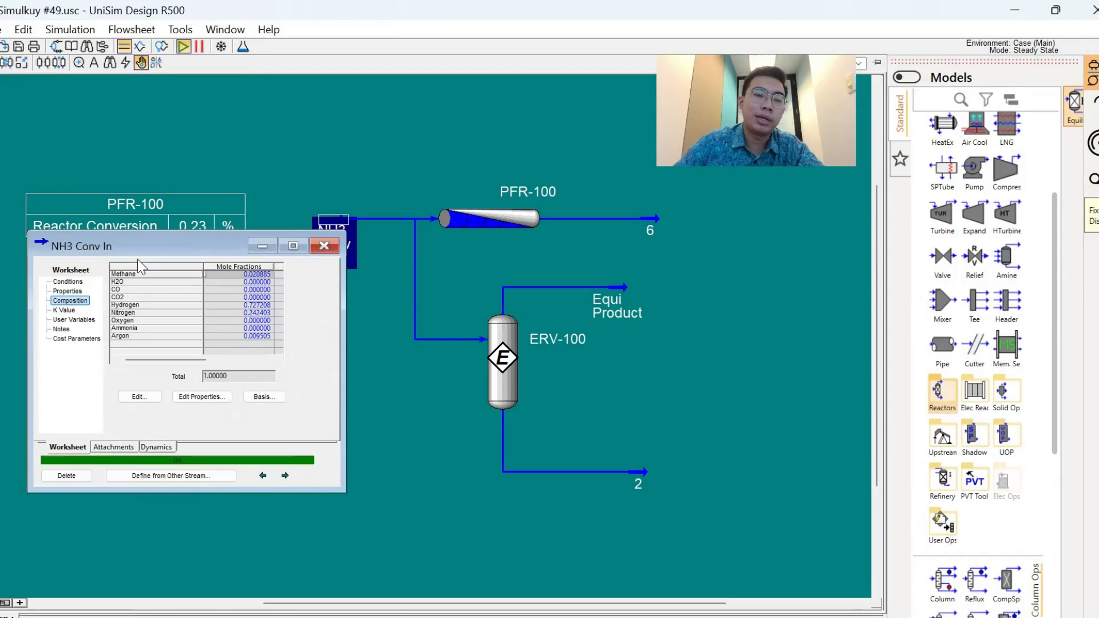
pyautogui.click(138, 397)
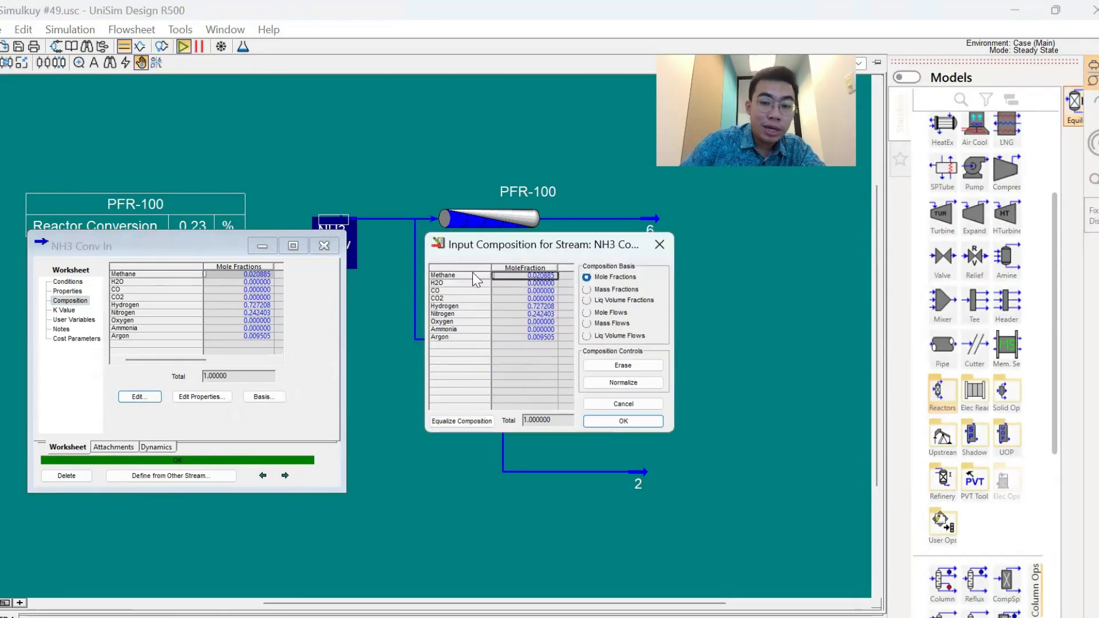
pyautogui.moveTo(492, 246); pyautogui.dragTo(175, 259)
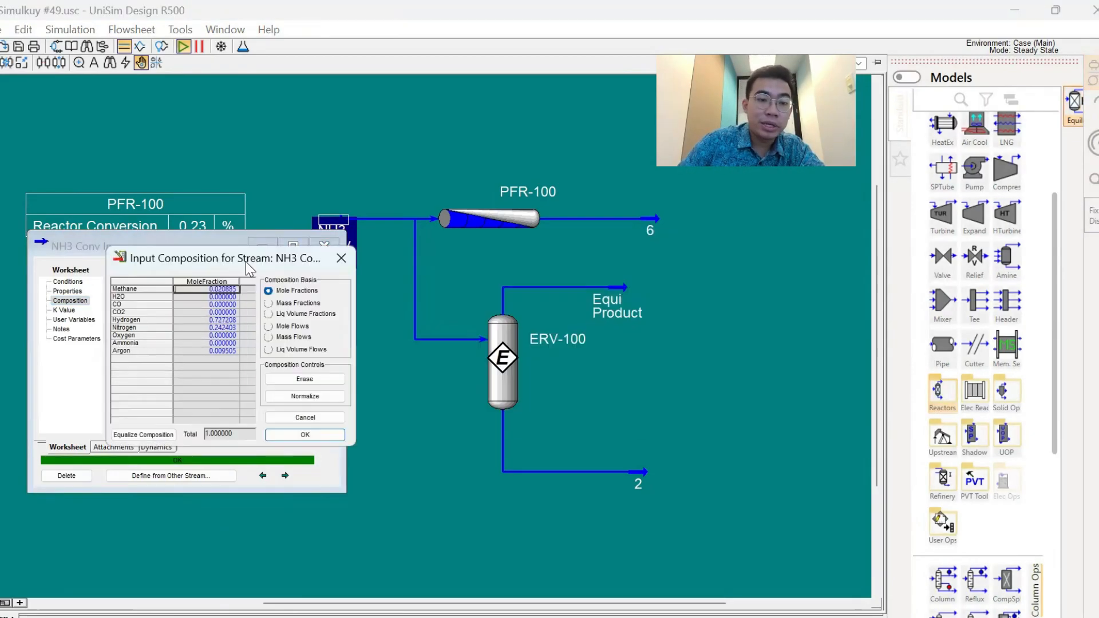
pyautogui.click(342, 258)
# - Open ERV-100's reaction results and place them beside the NH3 Conv In composition without covering the PFR-100 conversion table
pyautogui.click(495, 347)
pyautogui.doubleClick(495, 352)
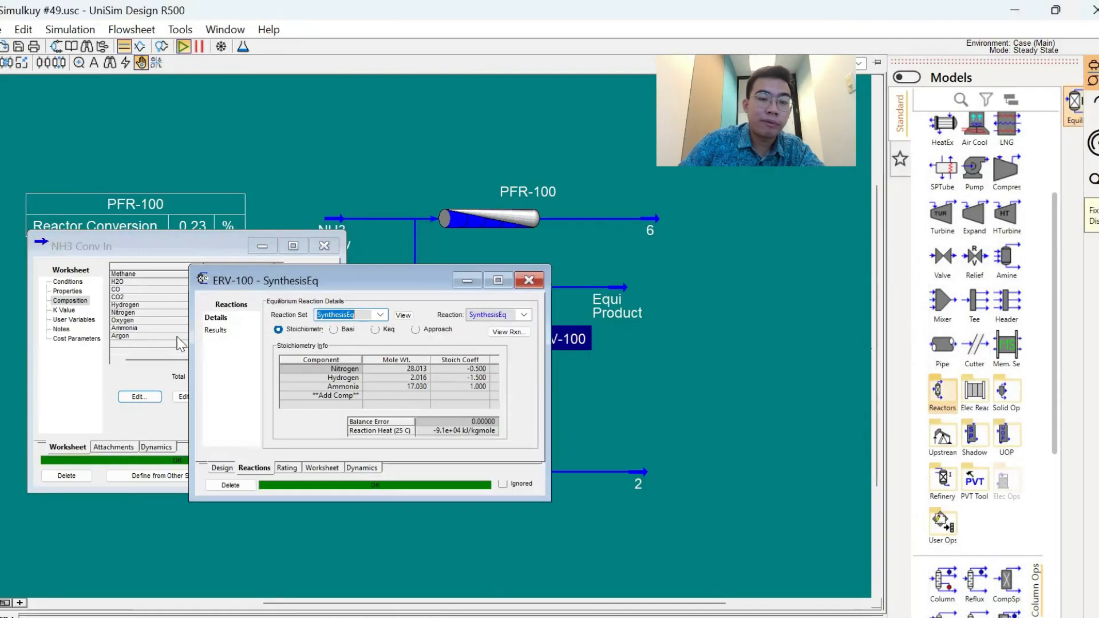
pyautogui.click(216, 330)
pyautogui.moveTo(248, 277); pyautogui.dragTo(501, 377)
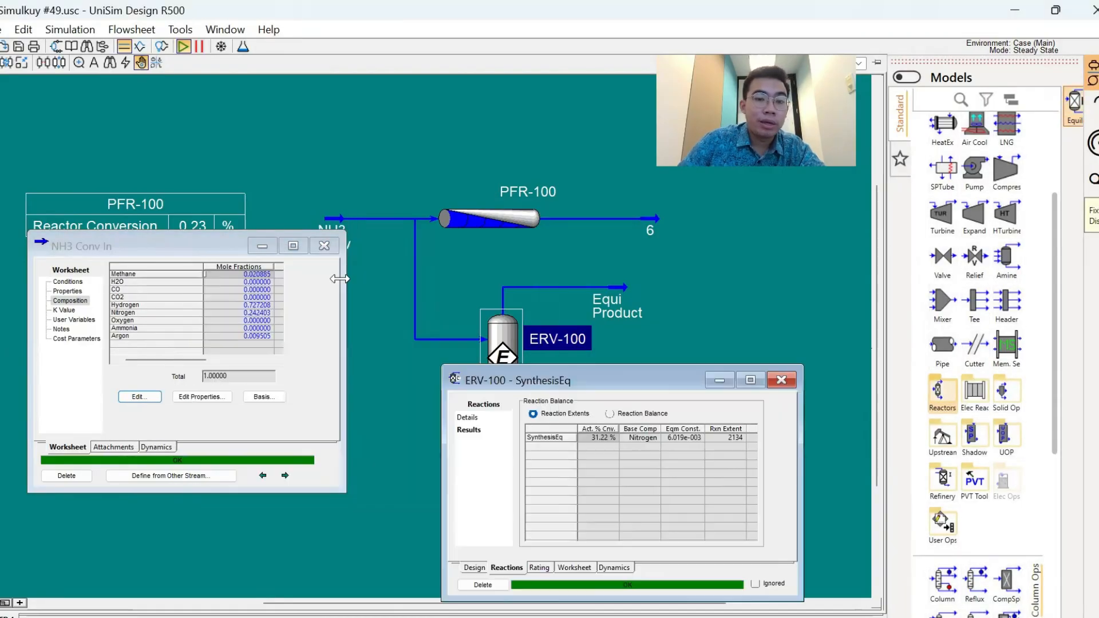
pyautogui.click(151, 246)
pyautogui.moveTo(188, 245); pyautogui.dragTo(191, 347)
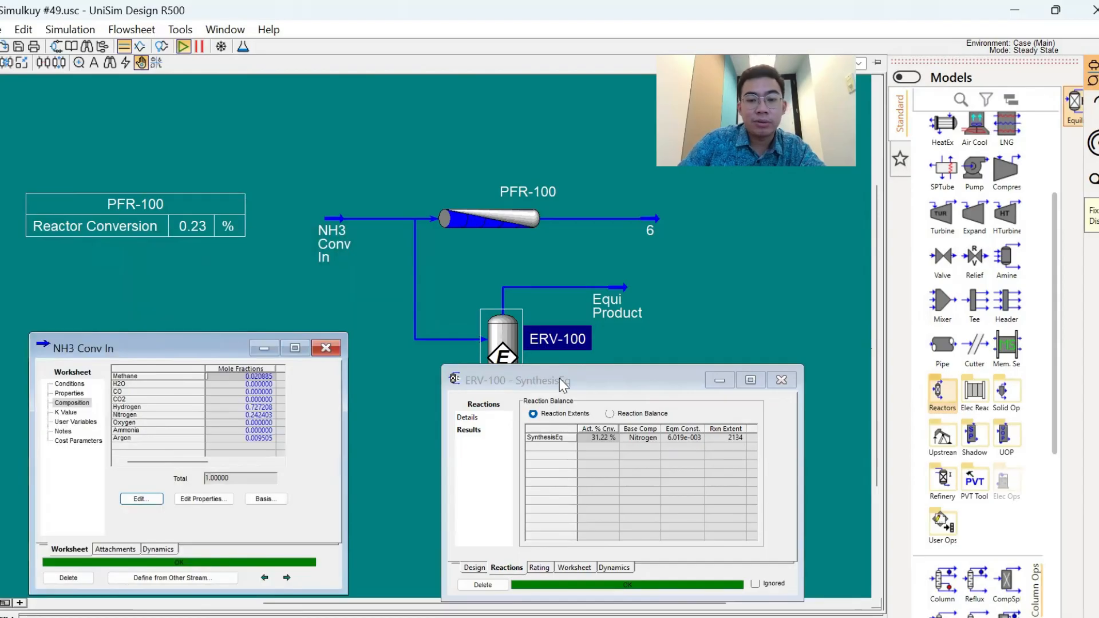
# - Move the ERV-100 window clear of the reactor and set the methane and argon mole fractions of NH3 Conv In to 0
pyautogui.click(558, 379)
pyautogui.moveTo(558, 379); pyautogui.dragTo(614, 407)
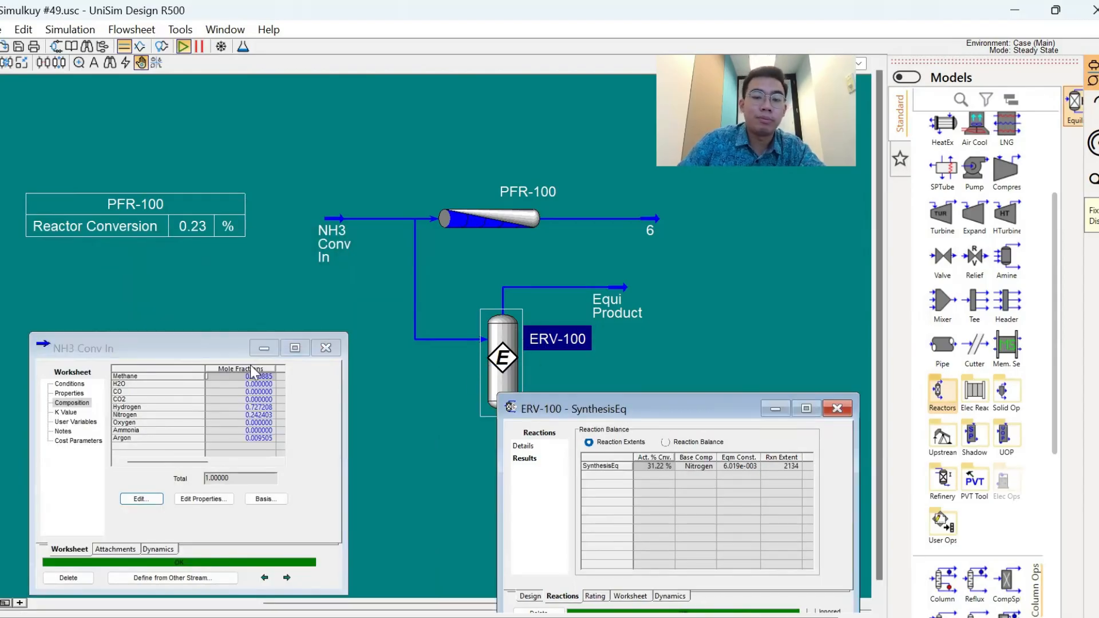
pyautogui.click(141, 499)
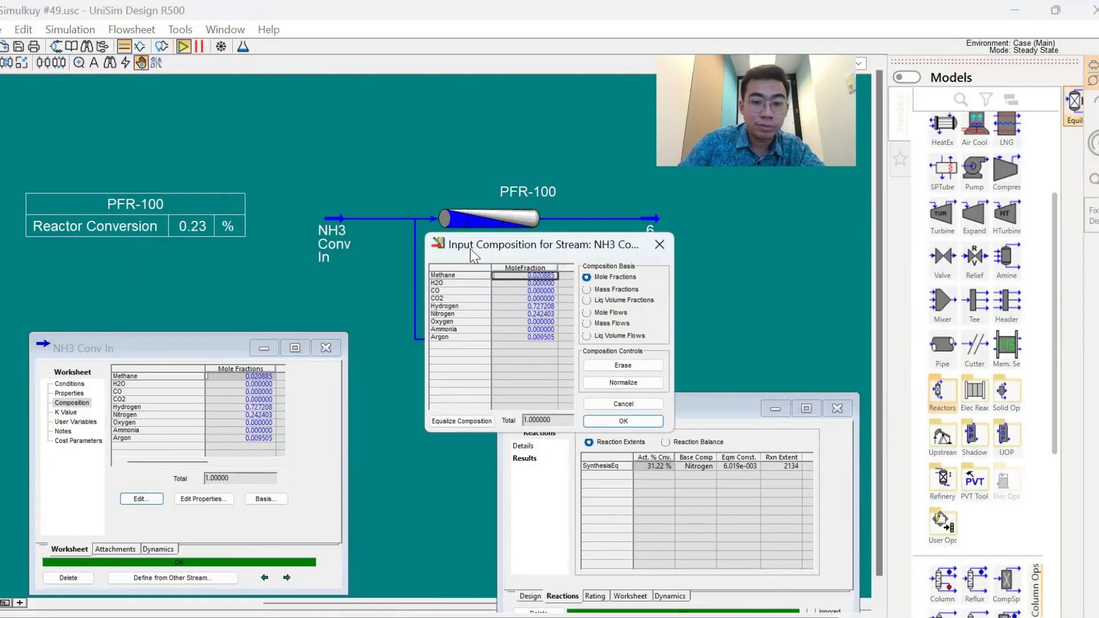
pyautogui.moveTo(468, 248); pyautogui.dragTo(145, 341)
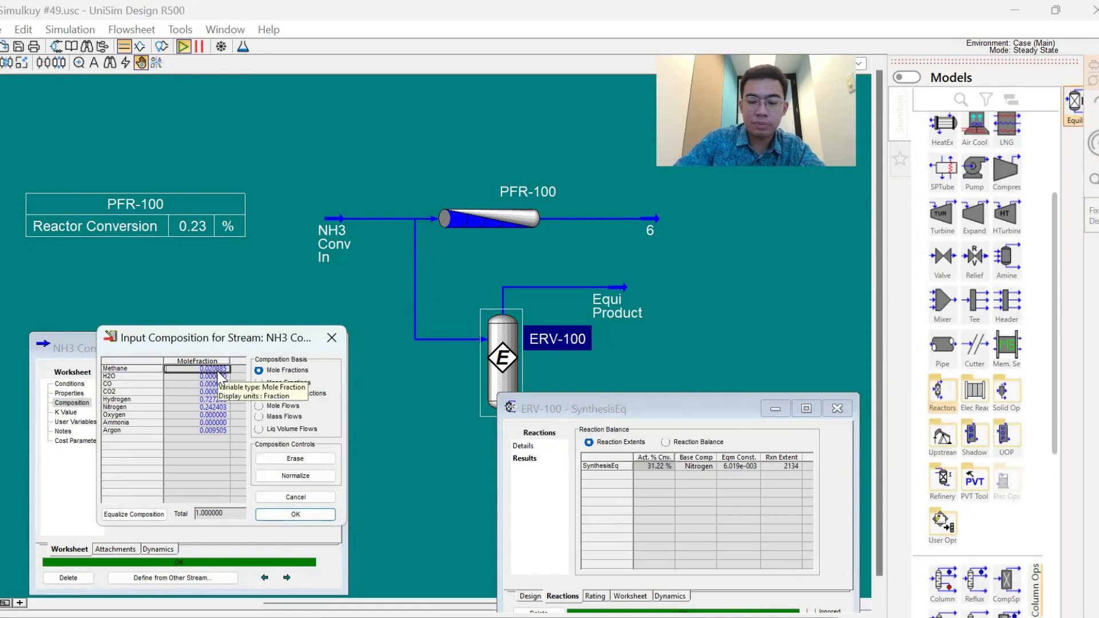
pyautogui.write('0')
pyautogui.press('Return')
pyautogui.click(196, 432)
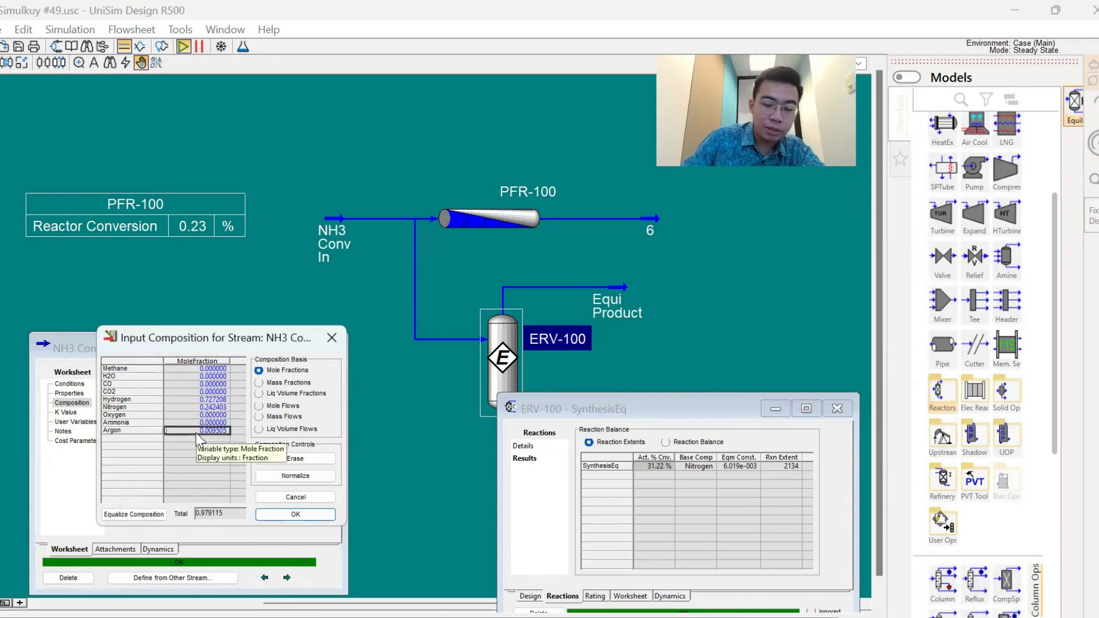
pyautogui.write('000')
pyautogui.press('Return')
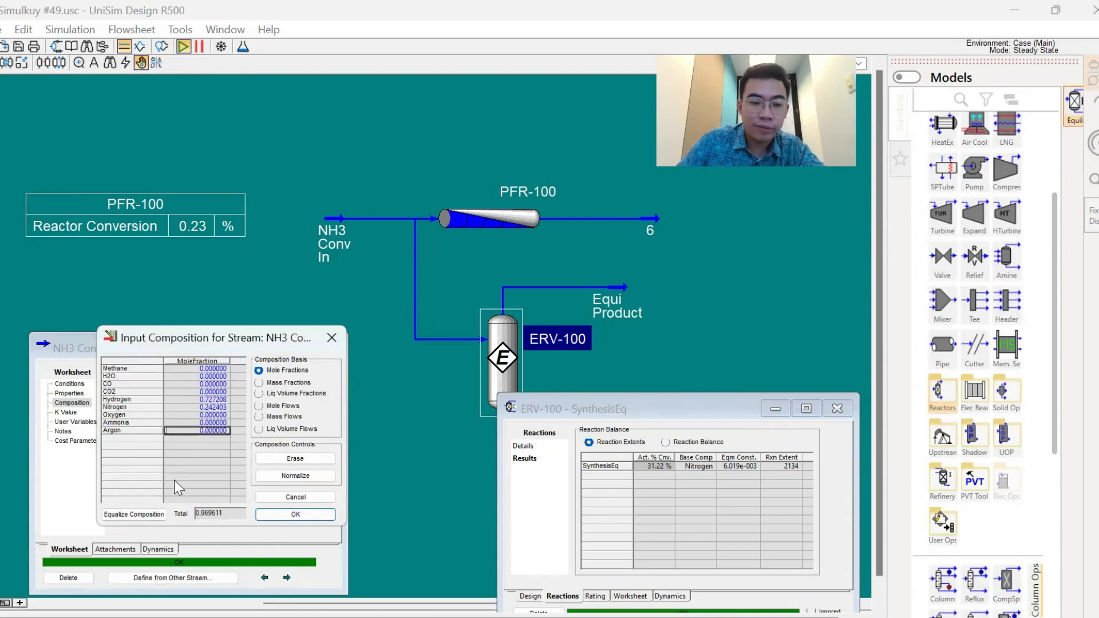
# - Normalize and accept the inert-free NH3 Conv In composition, and check the actual conversion in ERV-100
pyautogui.click(296, 476)
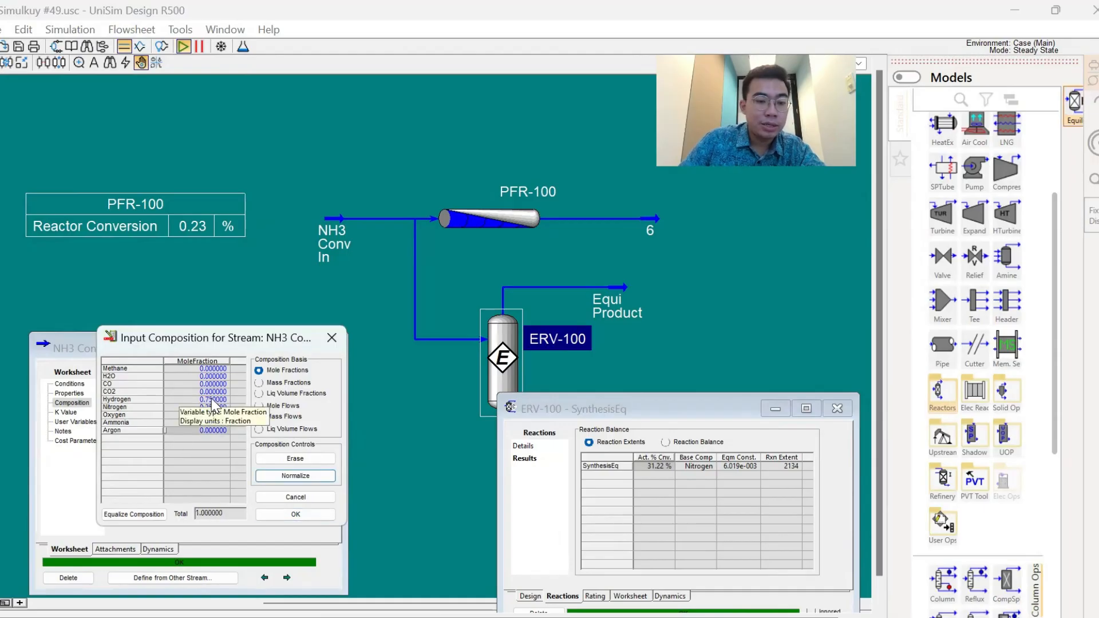
pyautogui.click(196, 400)
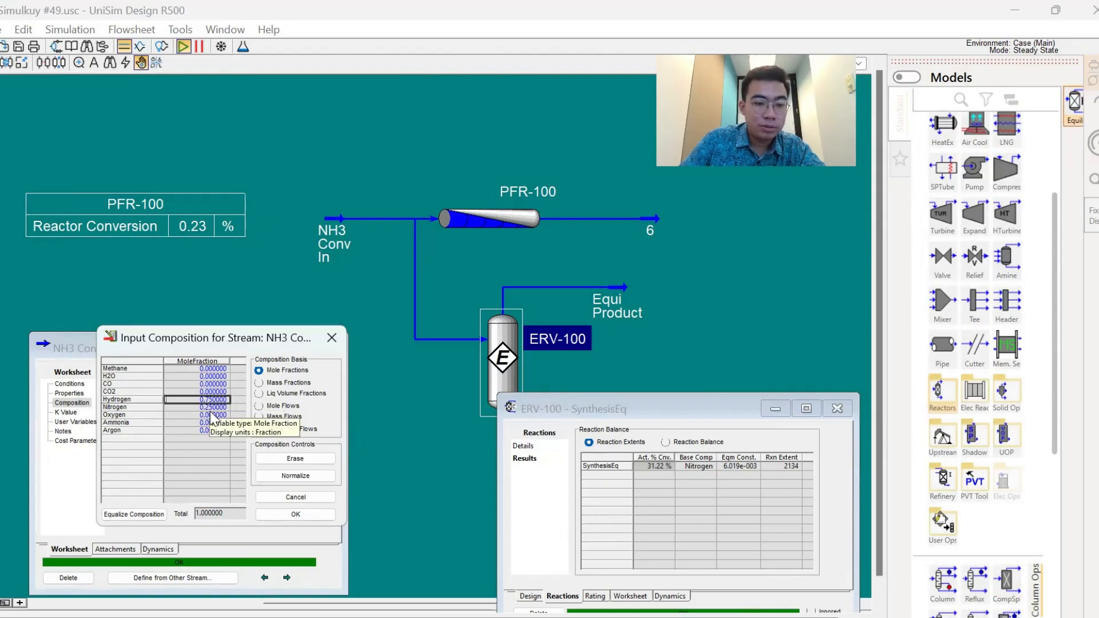
pyautogui.click(293, 515)
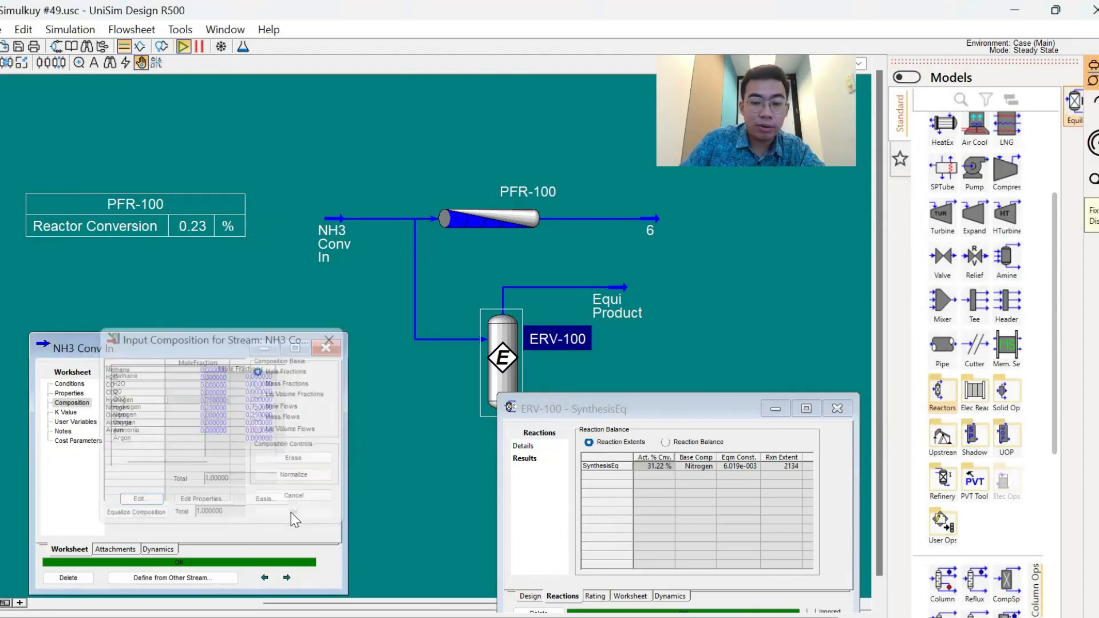
pyautogui.click(658, 466)
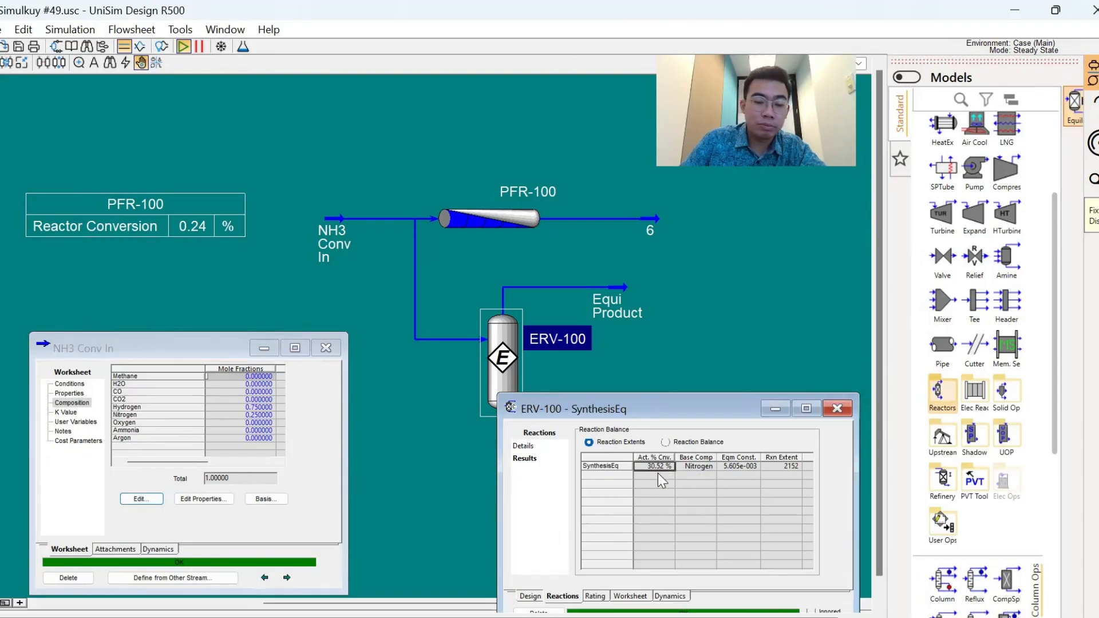
# - Edit the NH3 Conv In composition with mole fractions of 0.1 for both methane and argon
pyautogui.click(140, 499)
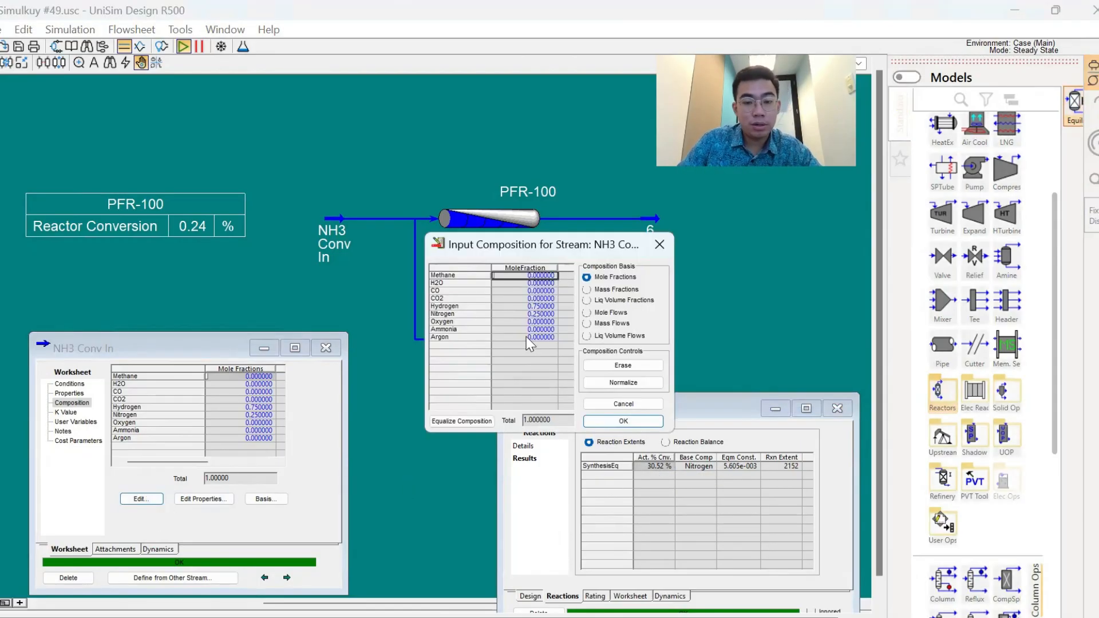
pyautogui.click(526, 336)
pyautogui.click(529, 275)
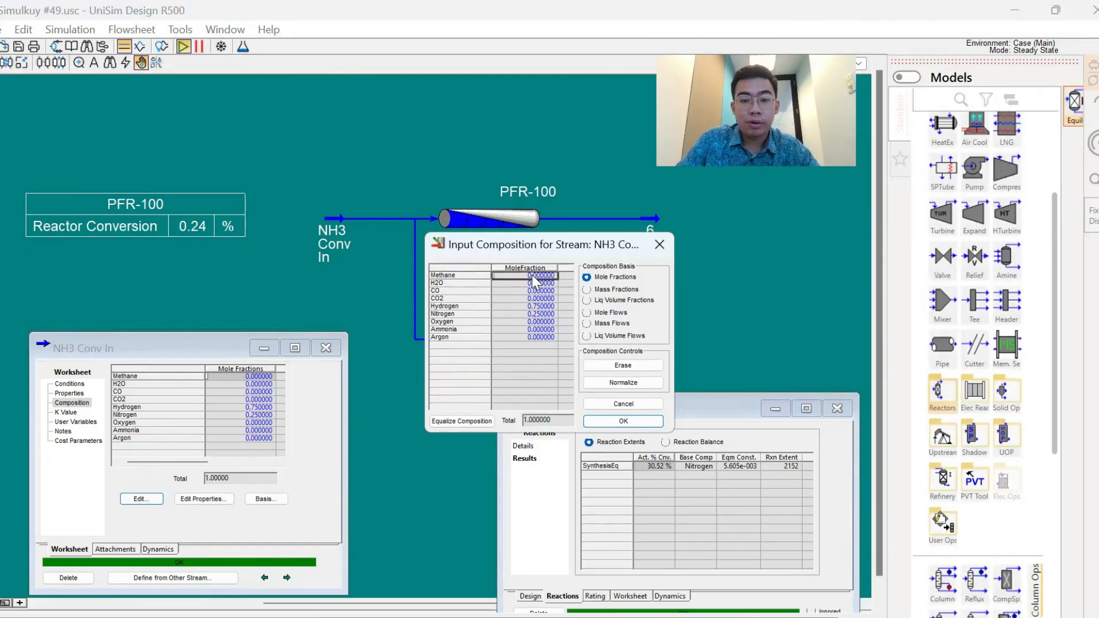
pyautogui.write('01')
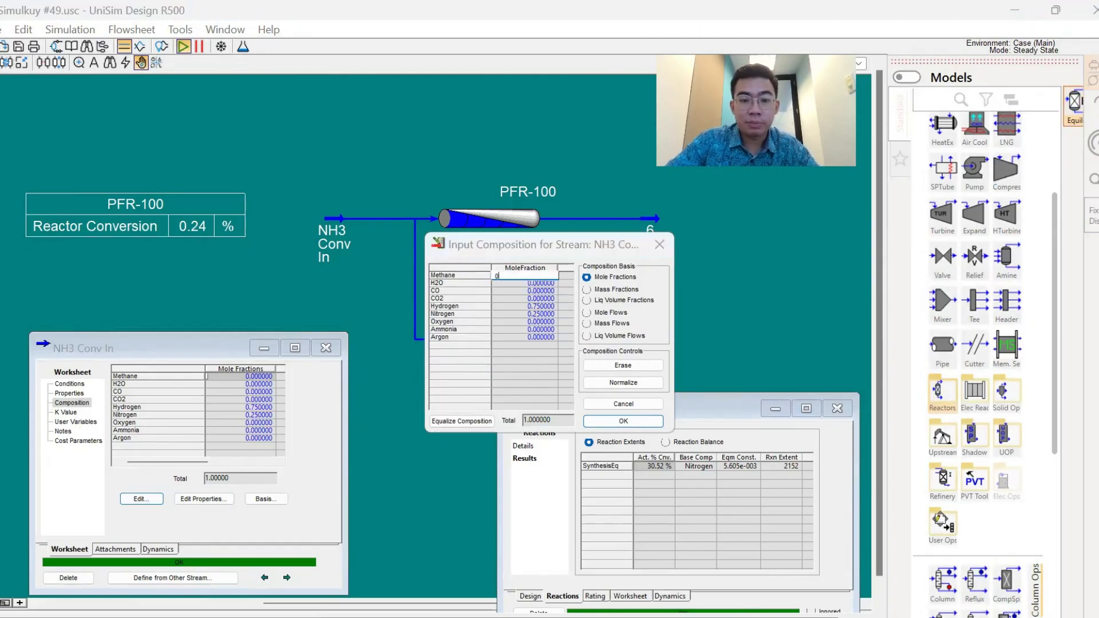
pyautogui.press('Return')
pyautogui.press('Down')
pyautogui.press('Down')
pyautogui.press('Down')
pyautogui.press('Down')
pyautogui.press('Down')
pyautogui.press('Down')
pyautogui.press('Down')
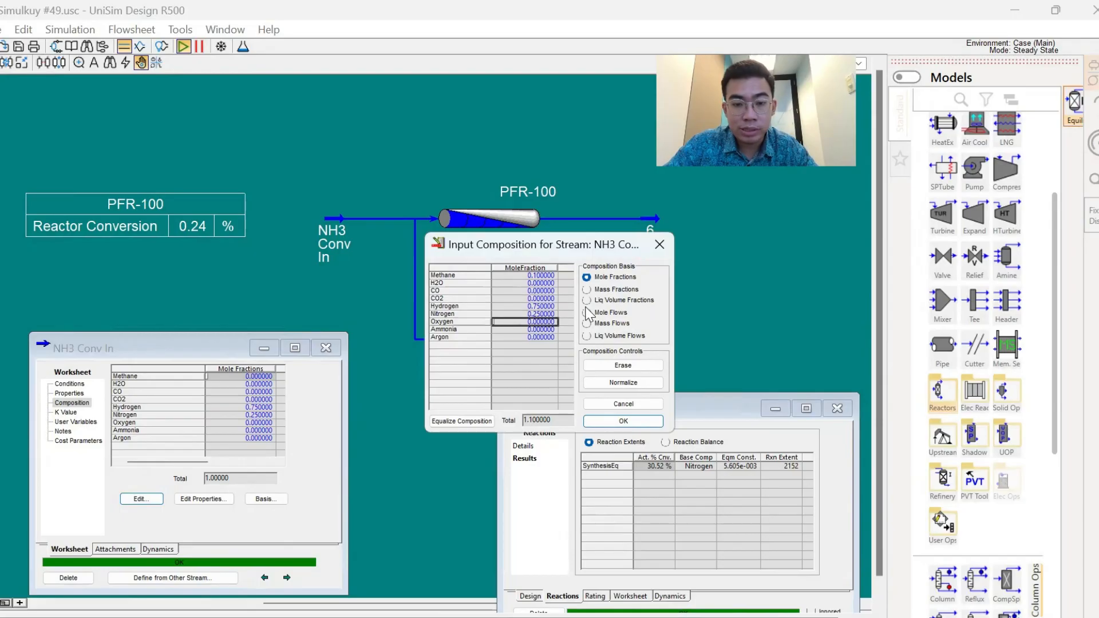
pyautogui.write('0.1')
pyautogui.press('Return')
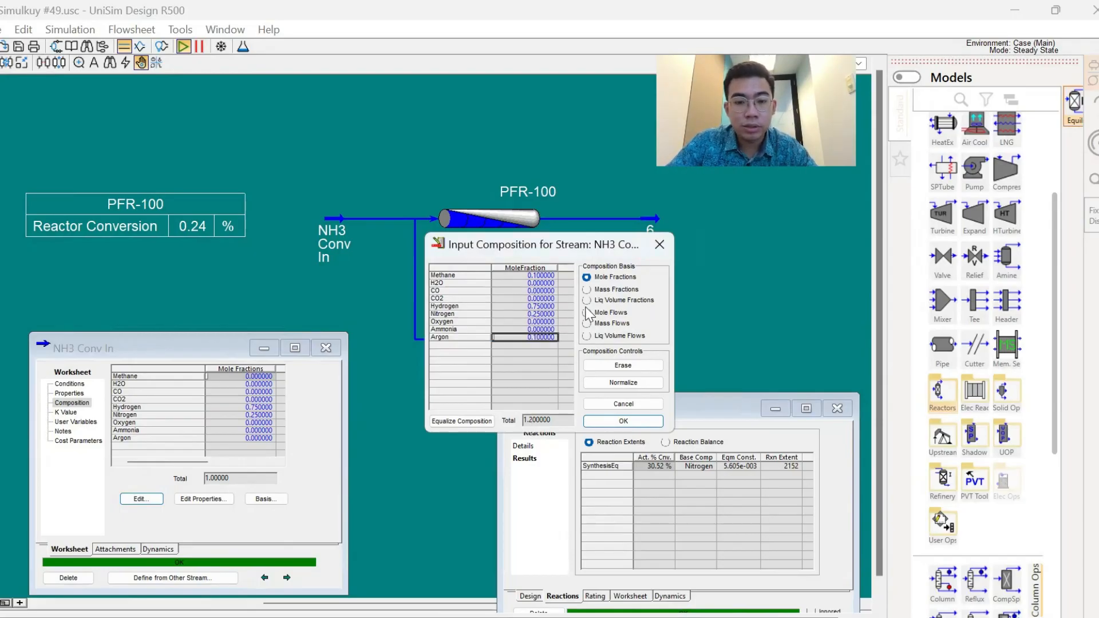
# - Set the methane and argon mole fractions of NH3 Conv In to 0.01 each
pyautogui.press('Up')
pyautogui.press('Up')
pyautogui.press('Up')
pyautogui.press('Up')
pyautogui.press('Up')
pyautogui.press('Up')
pyautogui.press('Up')
pyautogui.press('Up')
pyautogui.write('0.01')
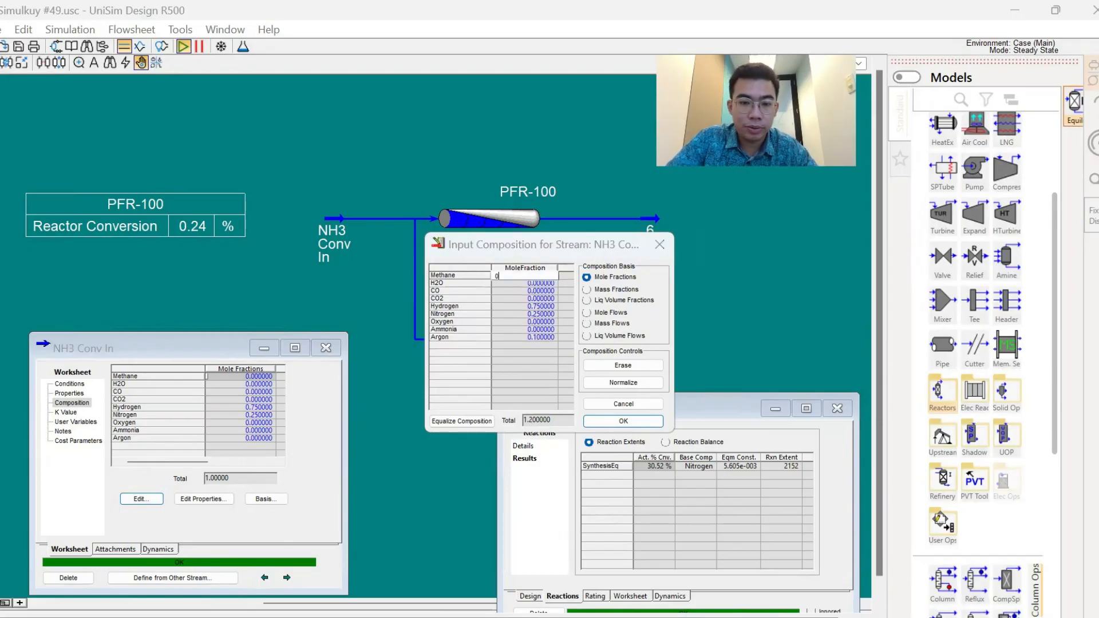
pyautogui.press('Return')
pyautogui.press('Down')
pyautogui.press('Down')
pyautogui.press('Down')
pyautogui.press('Down')
pyautogui.press('Down')
pyautogui.press('Down')
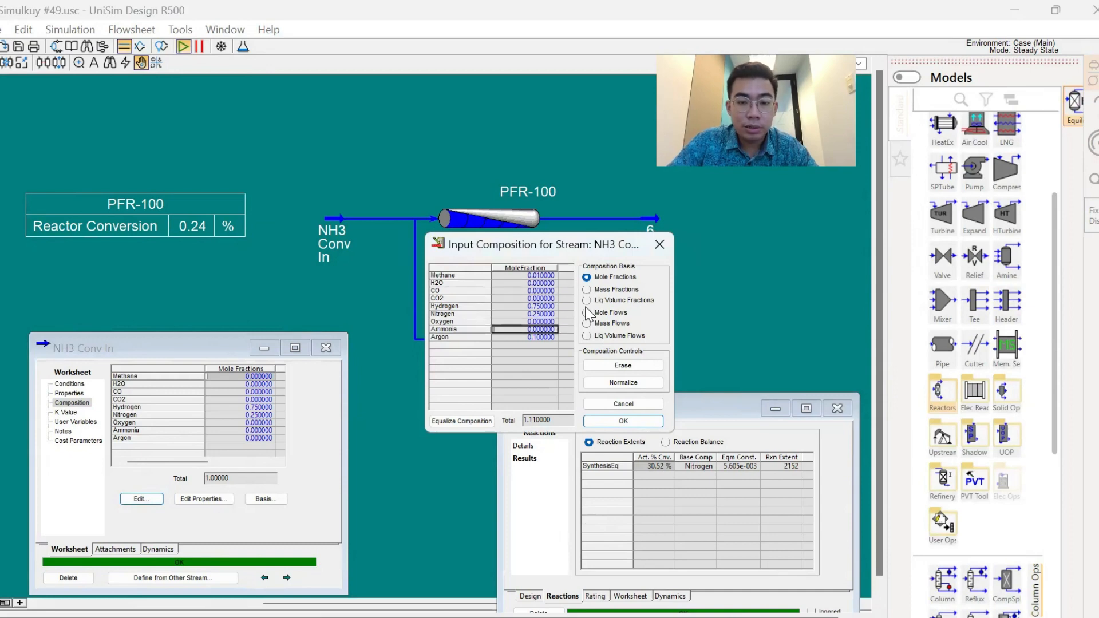
pyautogui.press('Up')
pyautogui.press('Down')
pyautogui.press('Down')
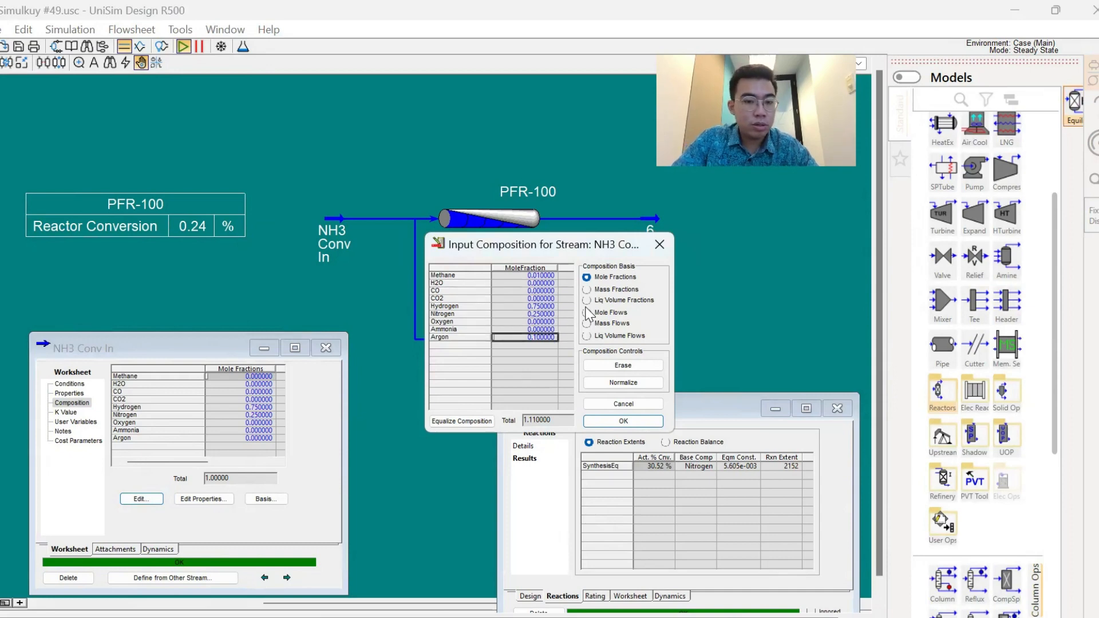
pyautogui.write('0.01')
pyautogui.press('Return')
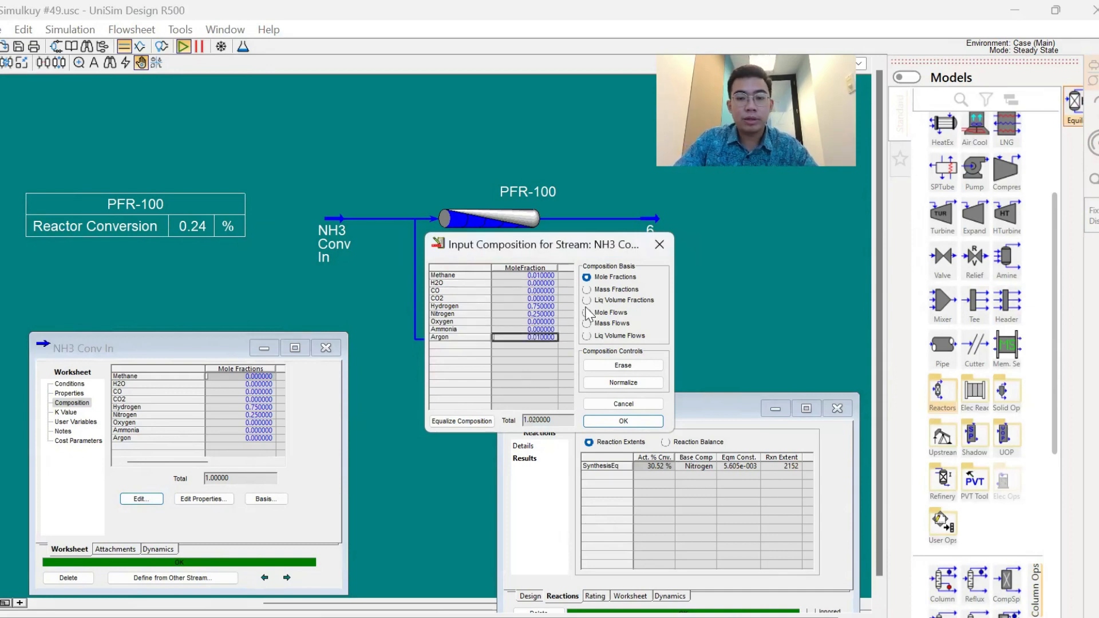
# - Normalize and accept the NH3 Conv In composition with inerts, and check the conversion of ERV-100 and PFR-100
pyautogui.click(623, 382)
pyautogui.click(612, 425)
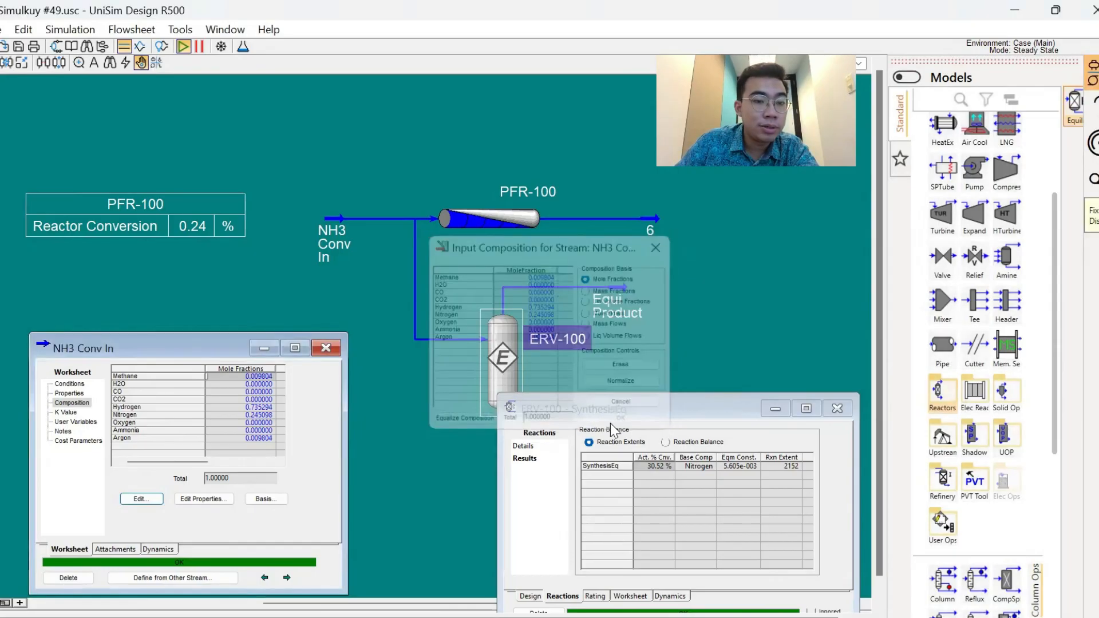
pyautogui.click(665, 468)
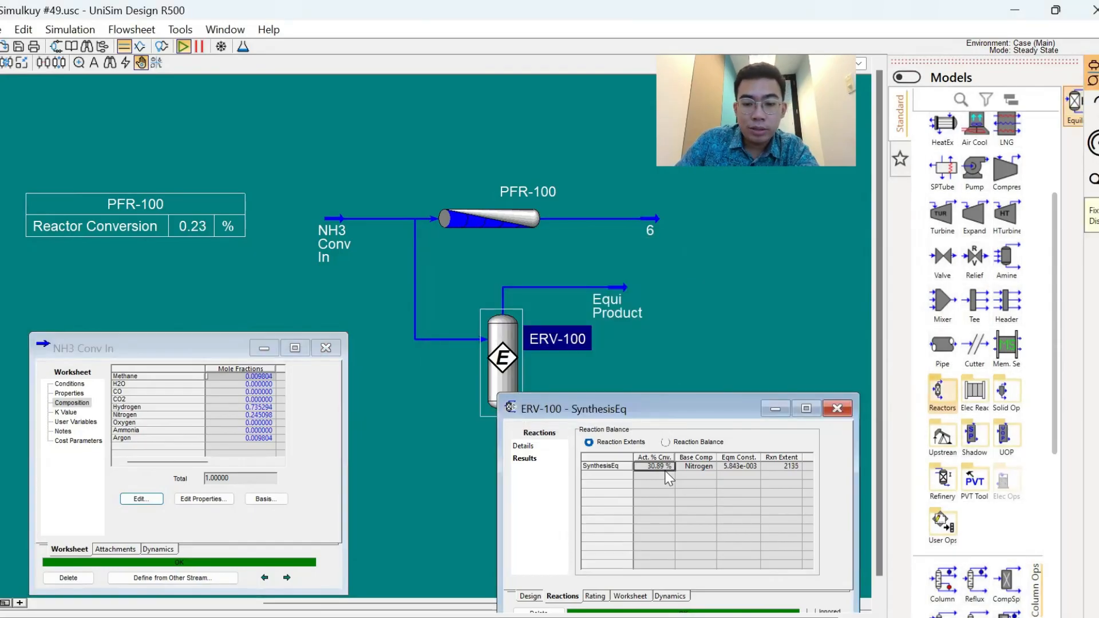
pyautogui.click(217, 235)
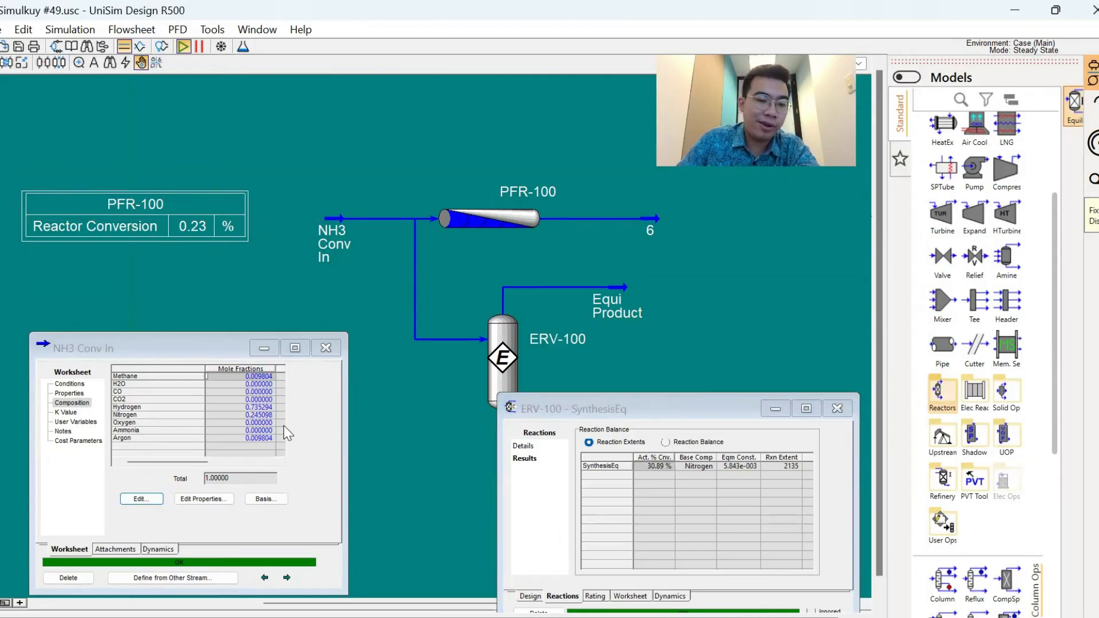
# - Review the feed's hydrogen fraction and ERV-100's conversion, consult the factors slide in PowerPoint and return to UniSim Design
pyautogui.click(260, 407)
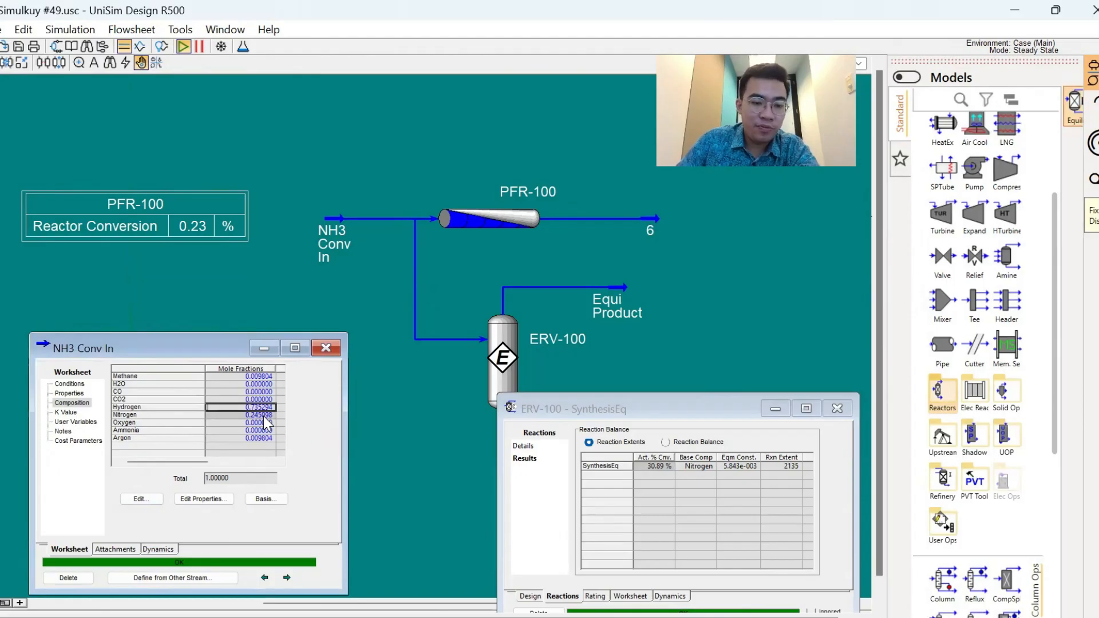
pyautogui.click(650, 469)
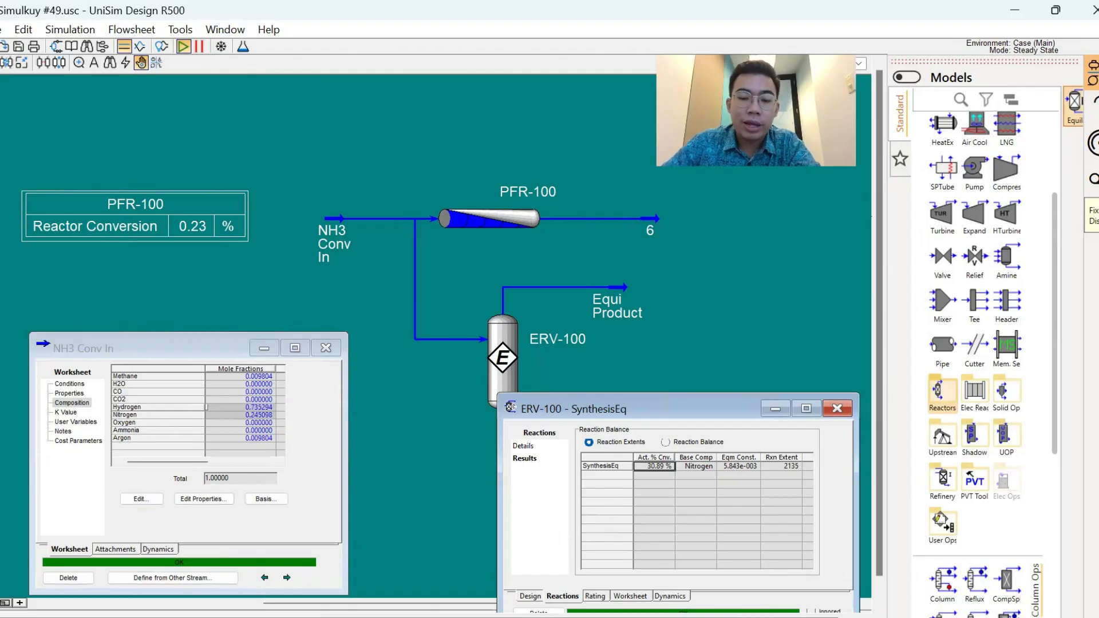
pyautogui.hotkey('alt', 'Tab')
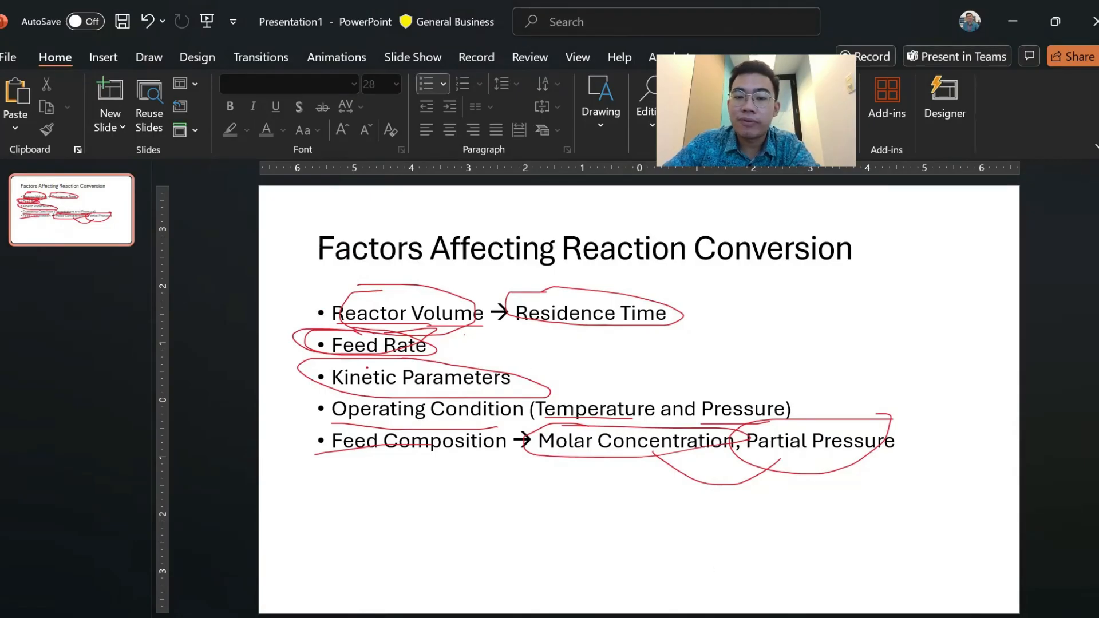
pyautogui.hotkey('alt', 'Tab')
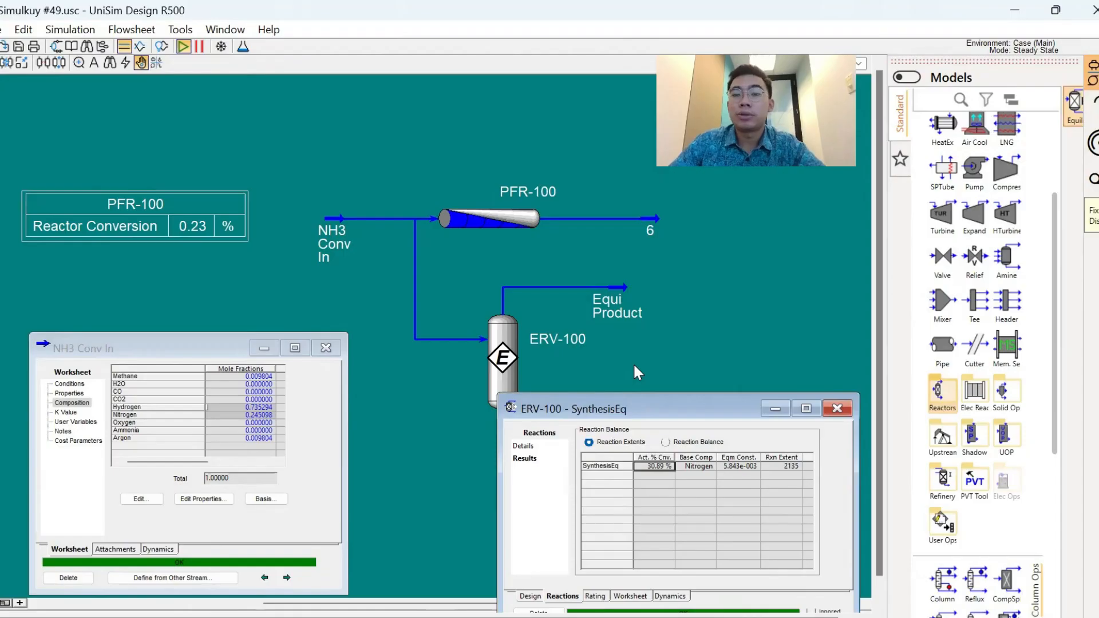